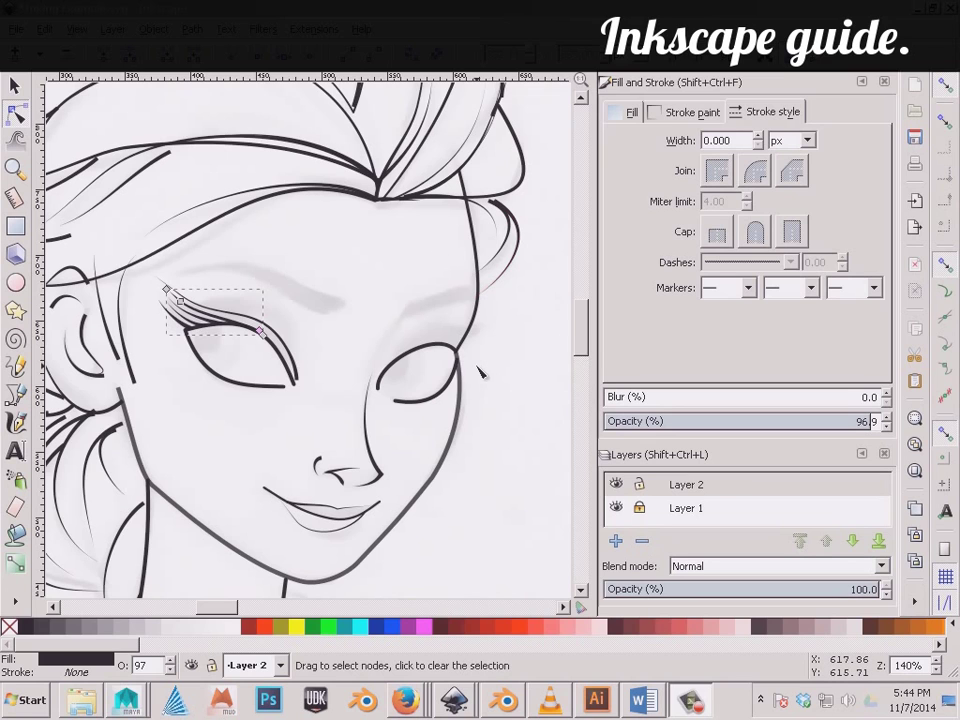
Bring the inked face into view and delete the jaw outline.
scroll(577, 365, down, 3)
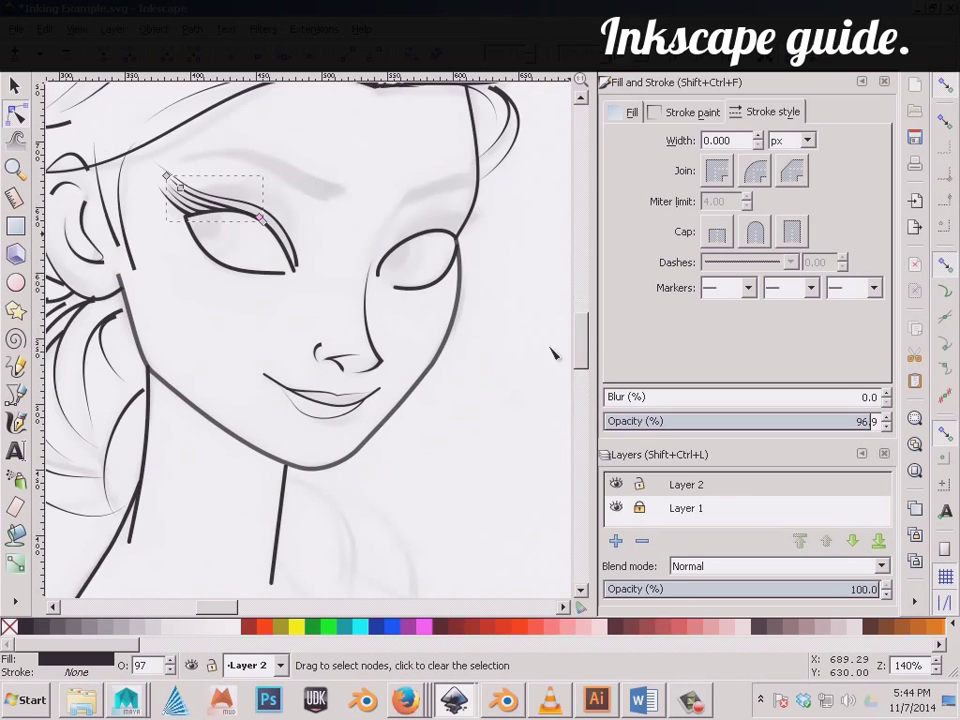
ctrl+scroll(445, 330, down, 4)
ctrl+scroll(444, 330, down, 1)
ctrl+scroll(445, 330, down, 1)
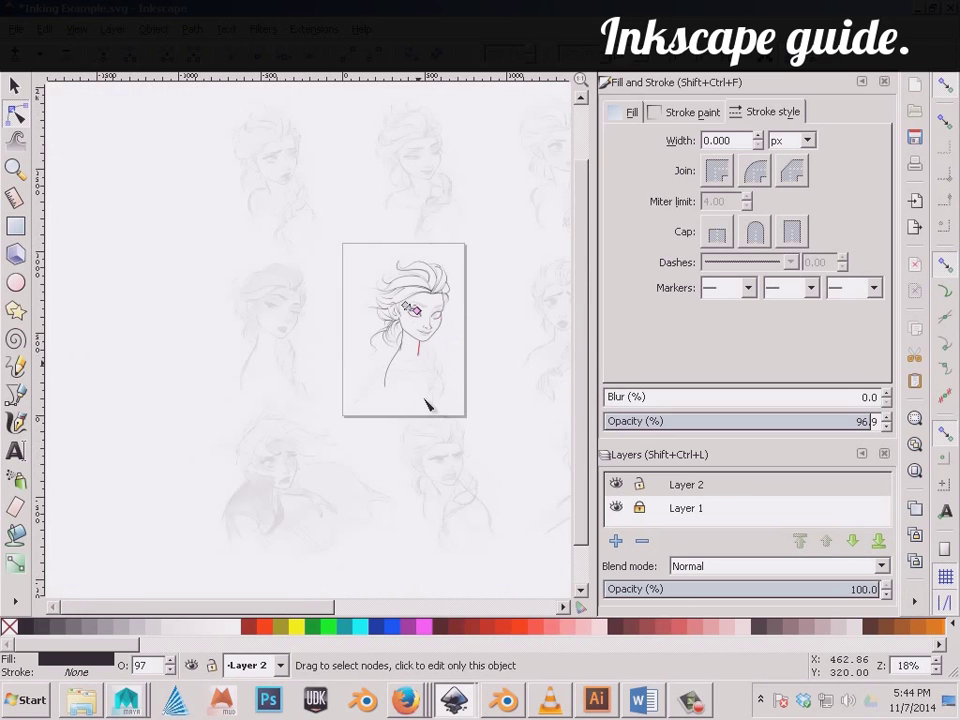
ctrl+scroll(470, 376, up, 3)
ctrl+scroll(430, 378, up, 1)
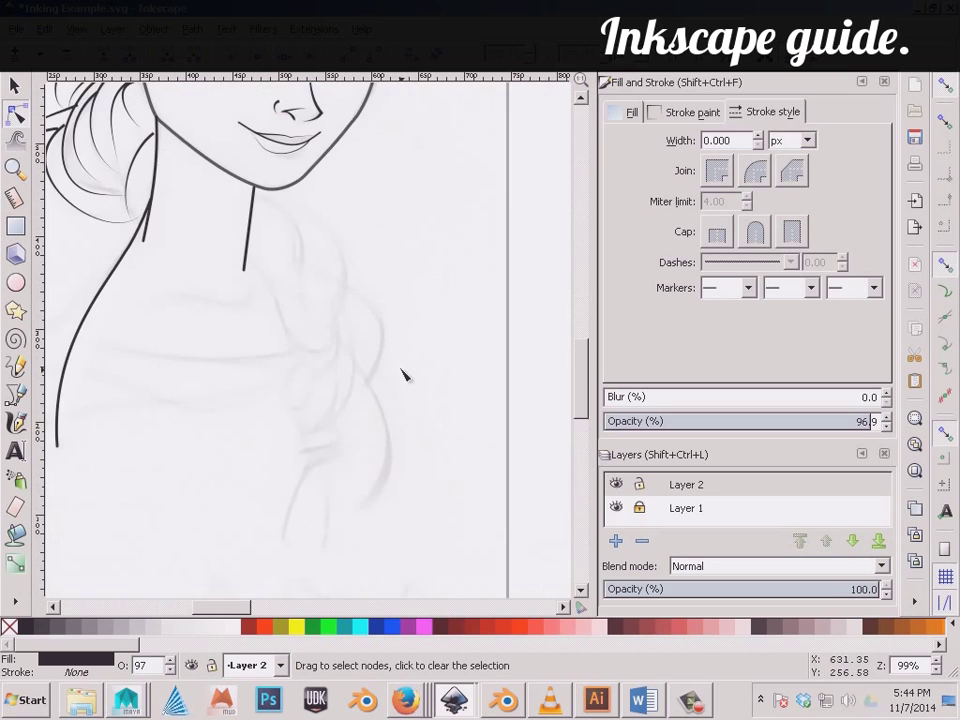
ctrl+scroll(365, 362, up, 1)
ctrl+scroll(326, 350, up, 1)
ctrl+scroll(306, 306, up, 1)
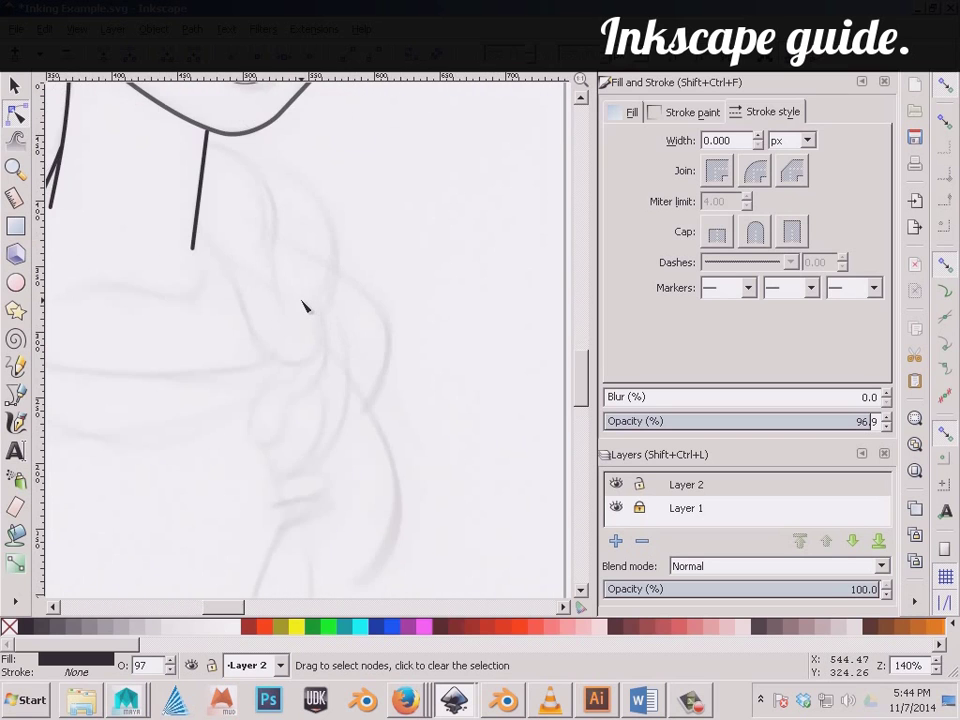
ctrl+scroll(305, 305, up, 1)
drag(294, 176, 376, 503)
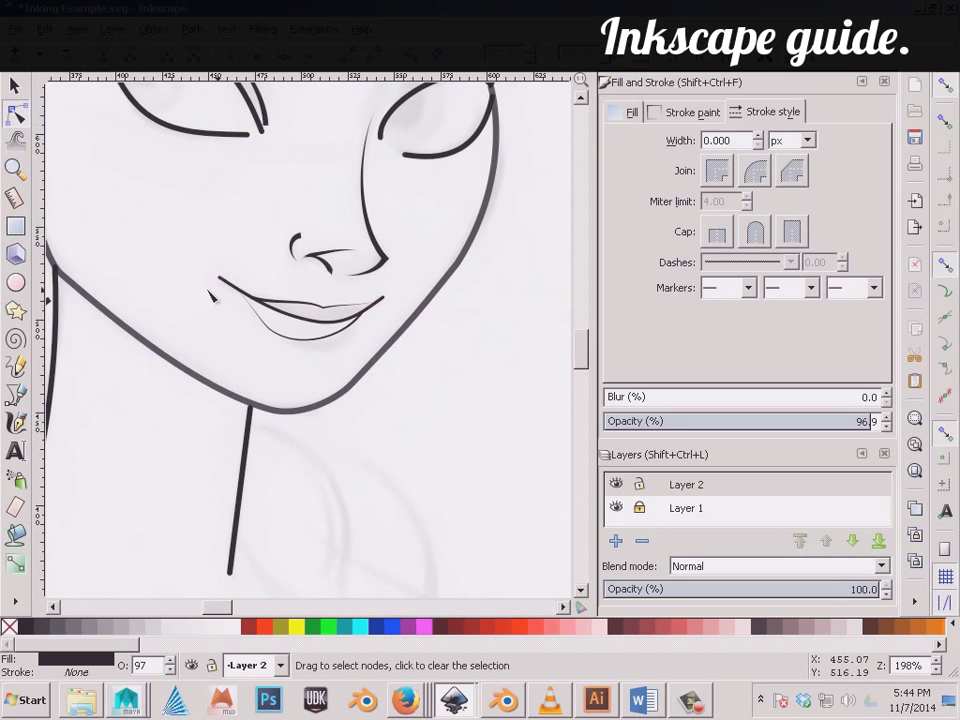
mouse_move(148, 275)
mouse_down()
mouse_move(274, 525)
mouse_move(283, 502)
mouse_move(133, 298)
mouse_up()
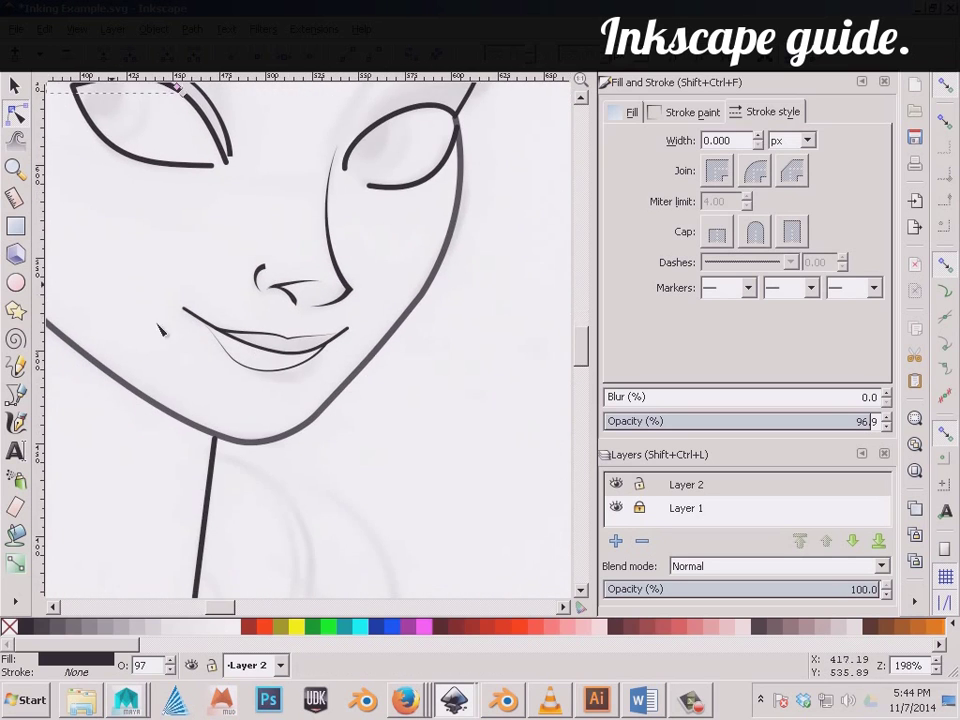
click(15, 86)
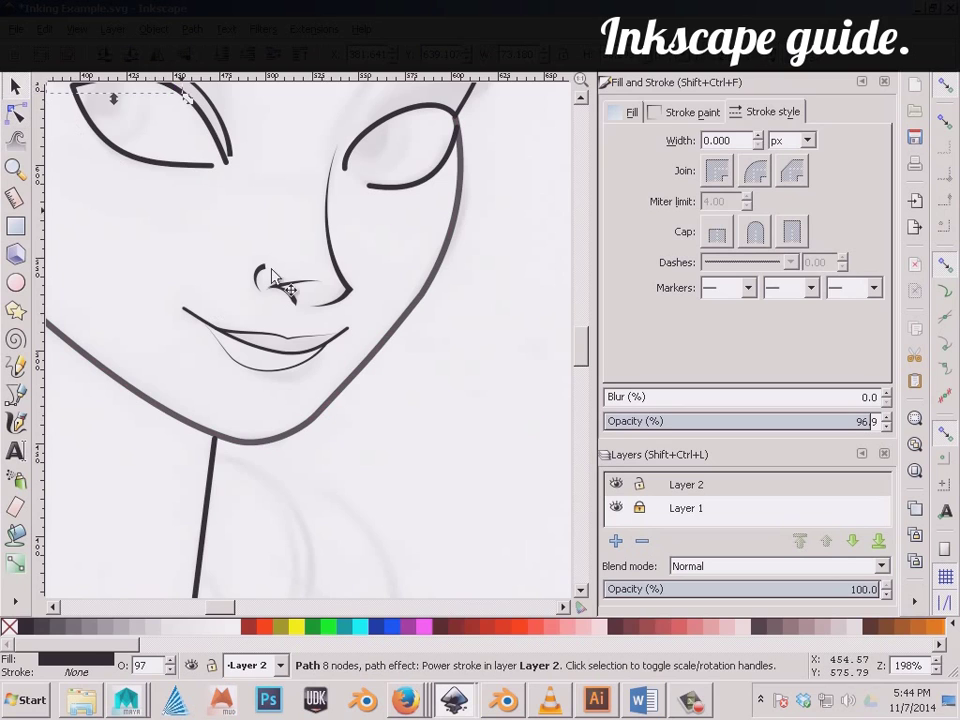
click(369, 360)
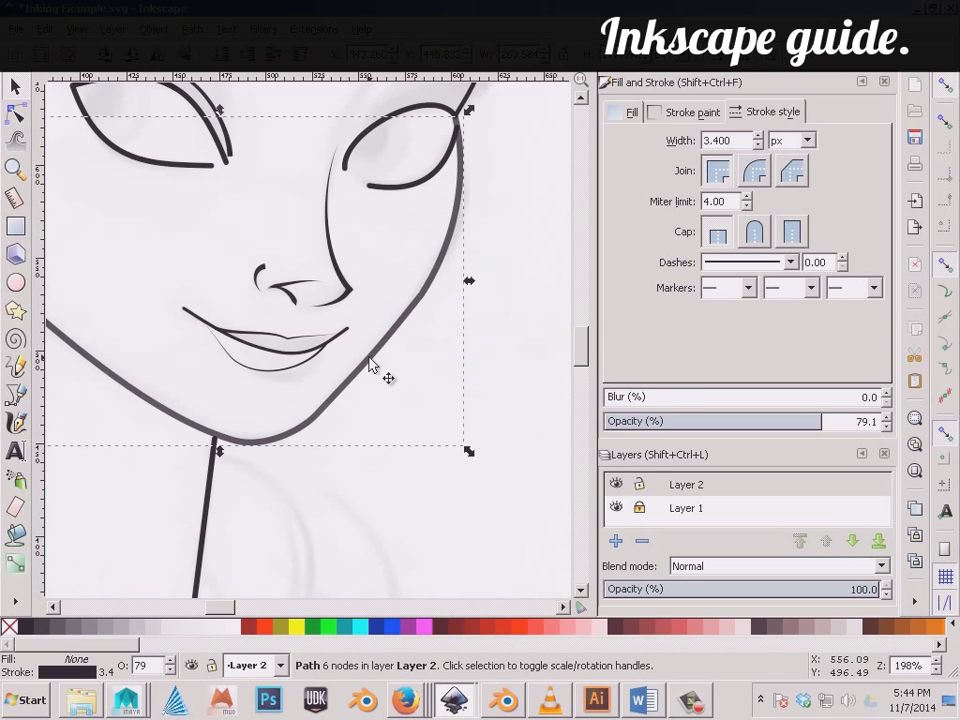
key(Delete)
Delete the left eye's lower outline, eyelid stroke and both eyelash strokes.
scroll(204, 300, up, 3)
click(175, 276)
key(Delete)
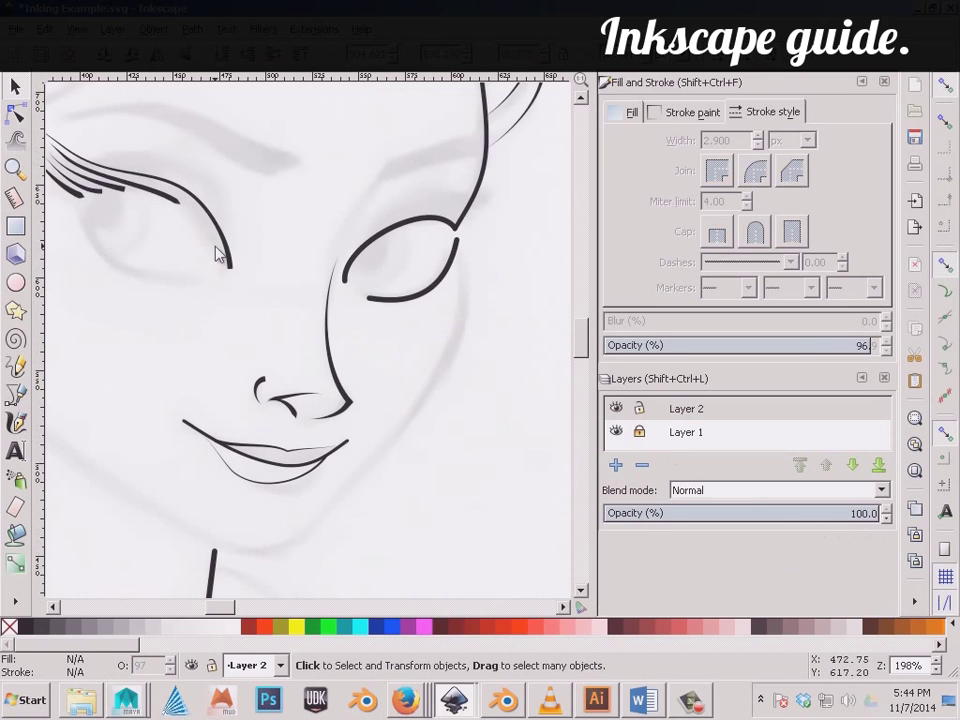
click(224, 250)
key(Delete)
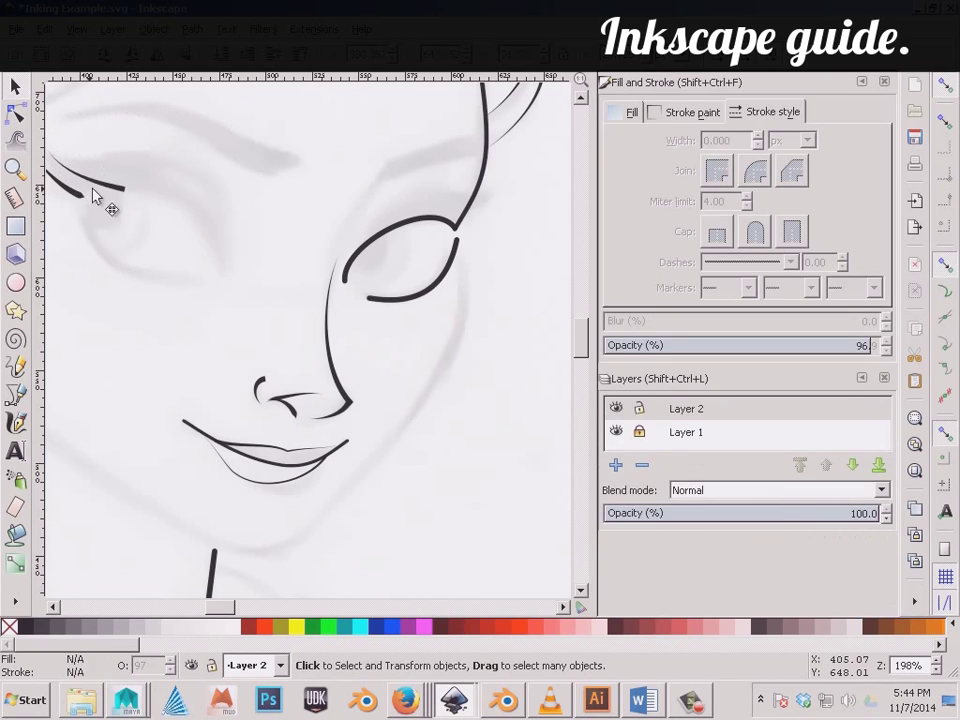
click(96, 199)
key(Delete)
click(76, 197)
key(Delete)
mouse_move(318, 567)
mouse_down()
mouse_move(476, 579)
mouse_move(441, 536)
mouse_up()
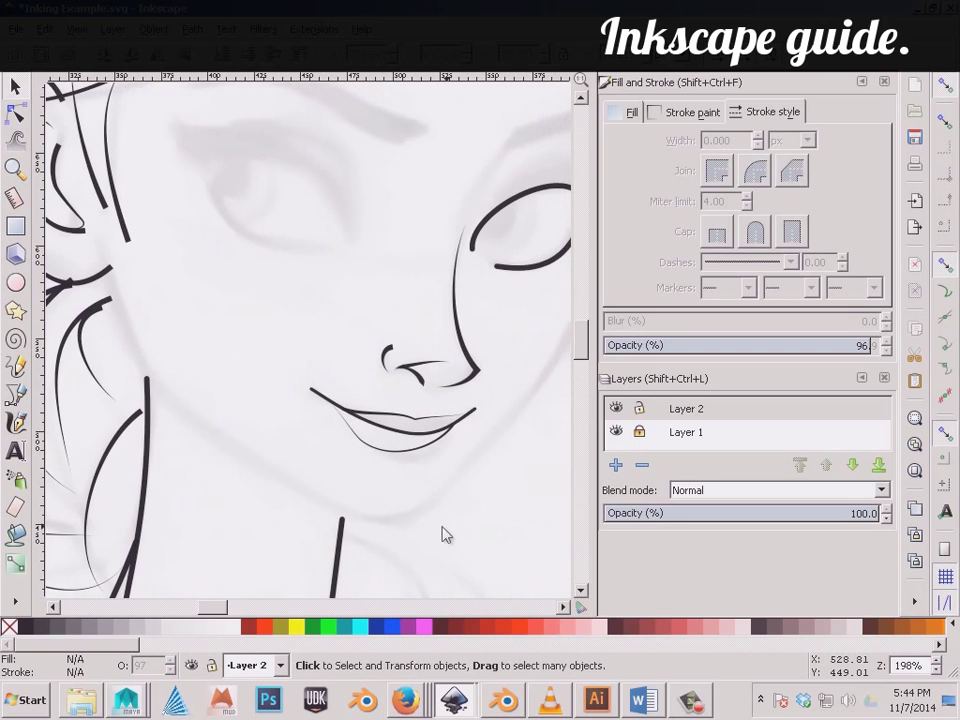
click(407, 540)
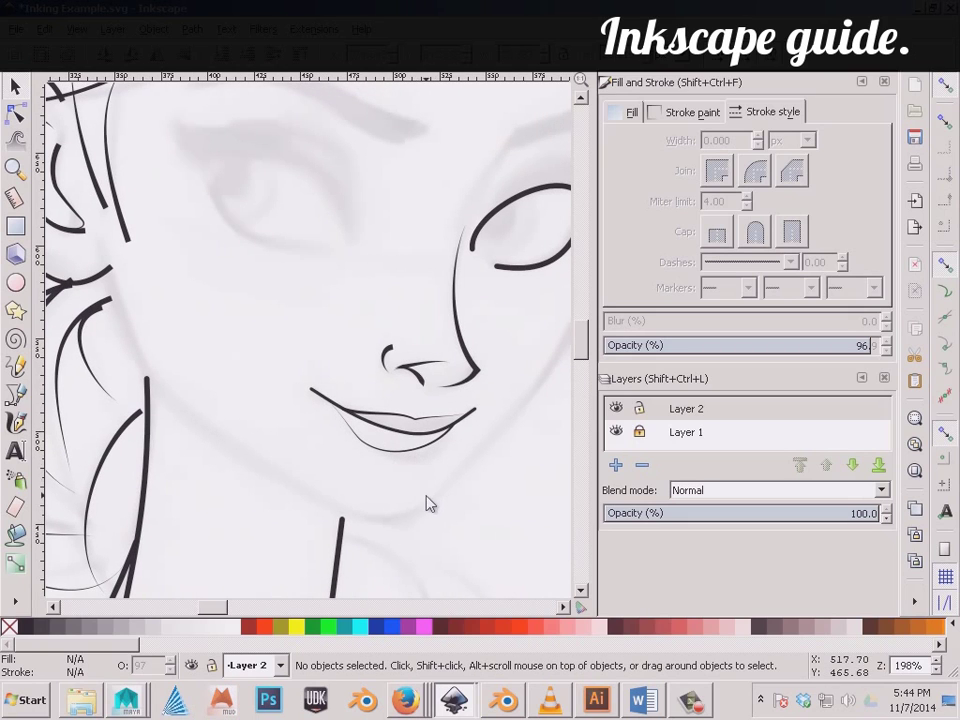
scroll(430, 508, down, 4)
scroll(432, 506, up, 4)
mouse_move(221, 614)
mouse_down()
mouse_move(224, 623)
mouse_move(227, 615)
mouse_up()
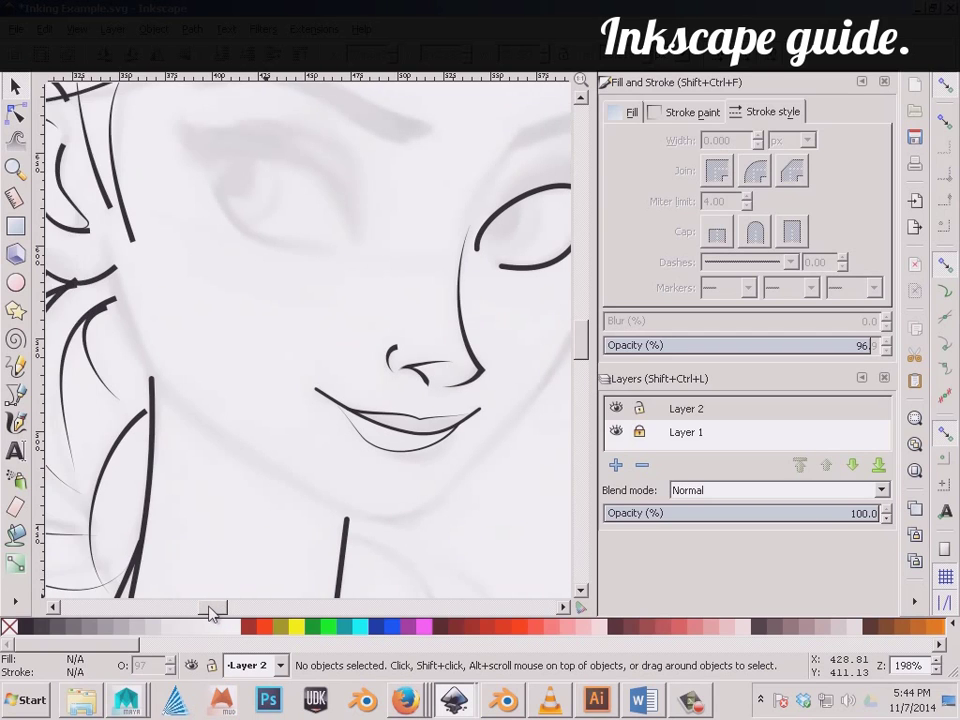
drag(213, 614, 212, 614)
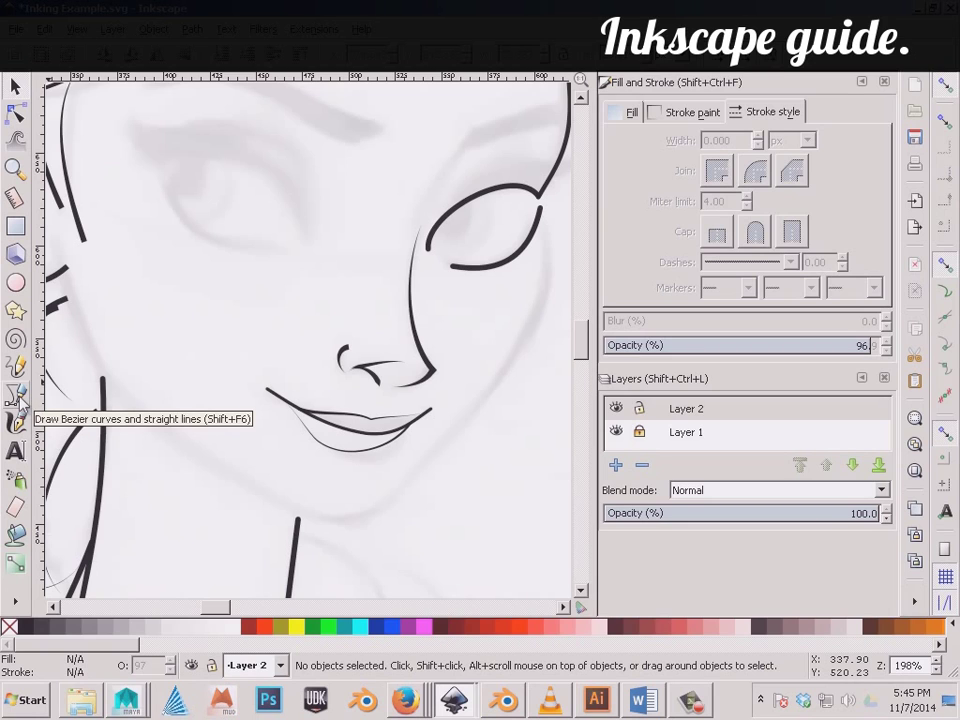
Draw four long, thin Pencil strokes, like hanging hair strands, to the right of the eye.
click(16, 368)
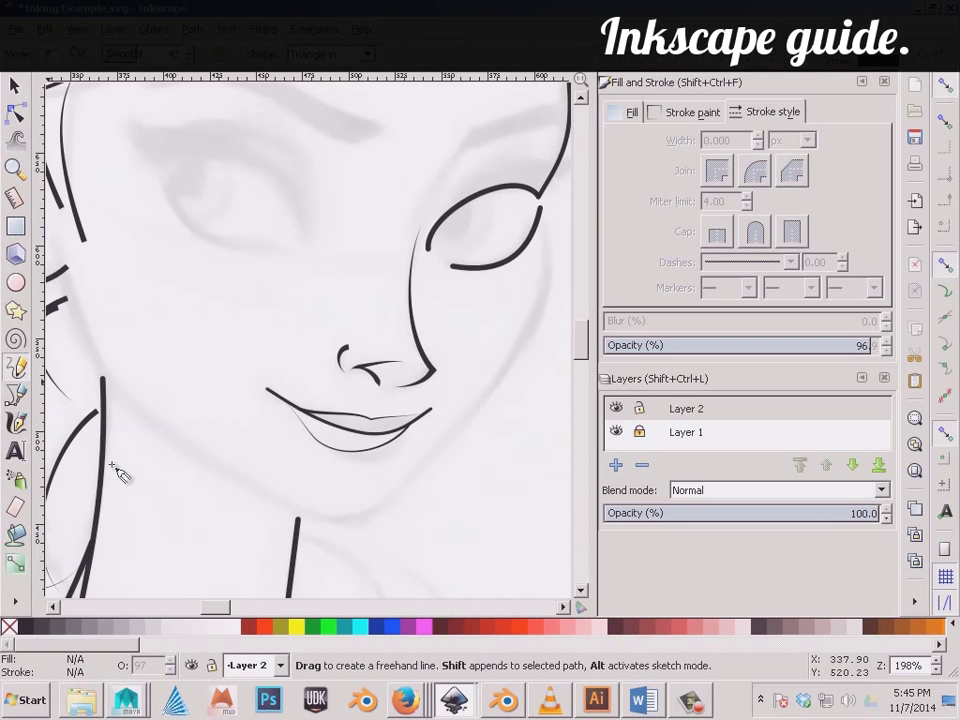
drag(215, 607, 248, 612)
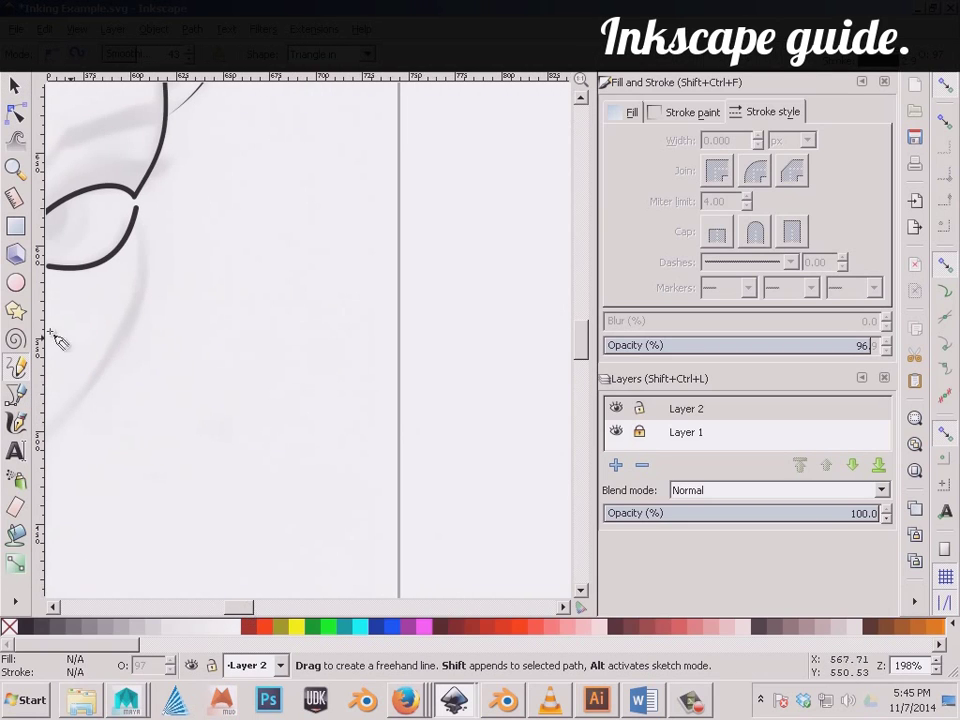
drag(221, 194, 273, 509)
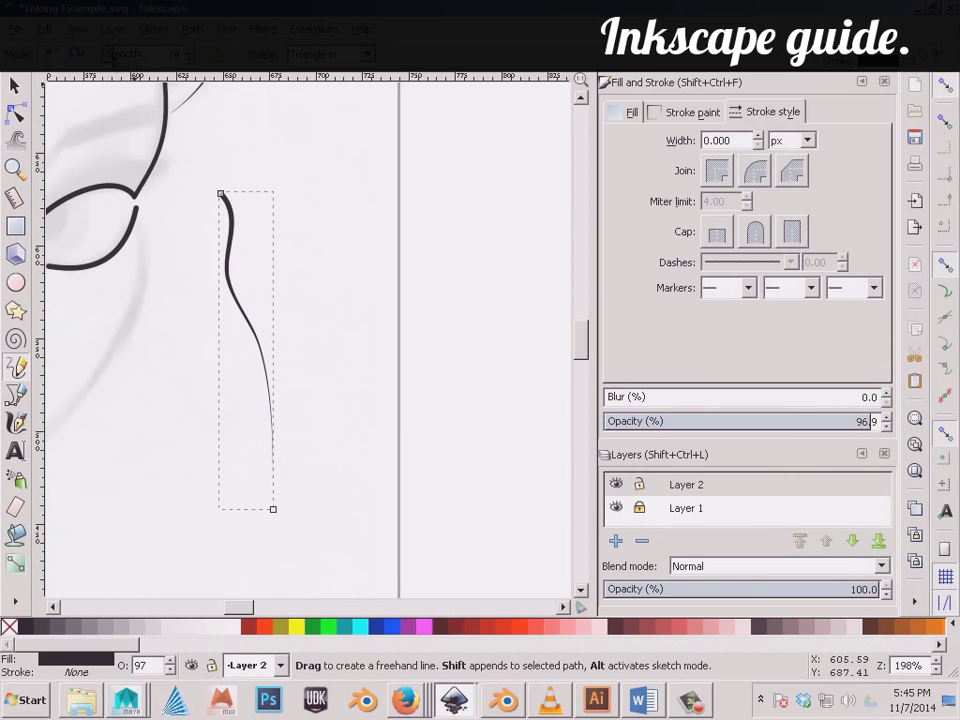
drag(315, 199, 364, 537)
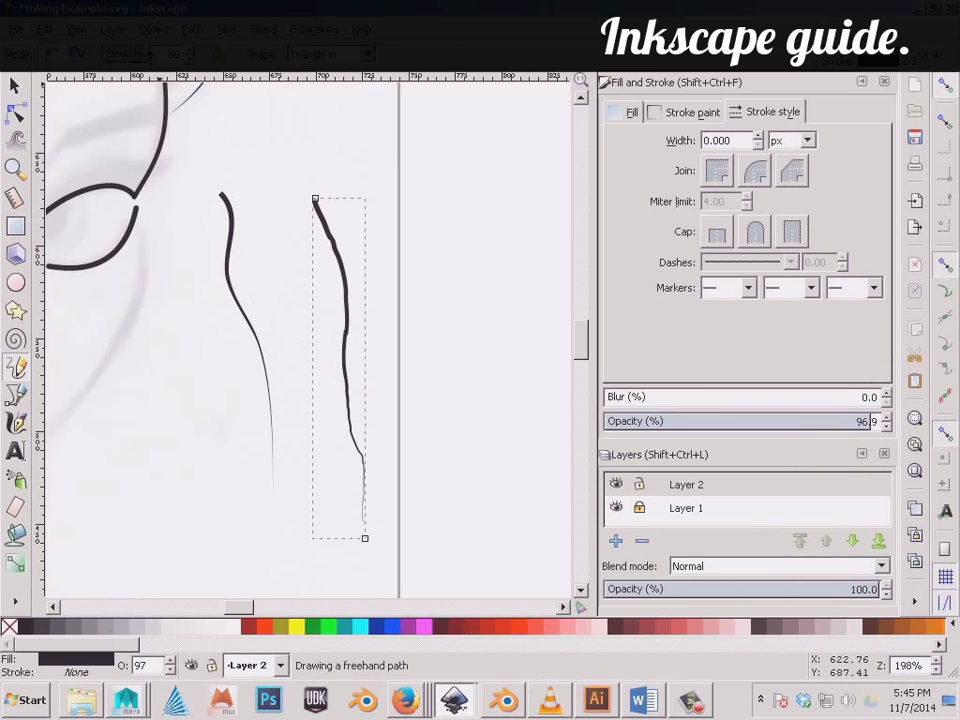
drag(188, 219, 176, 548)
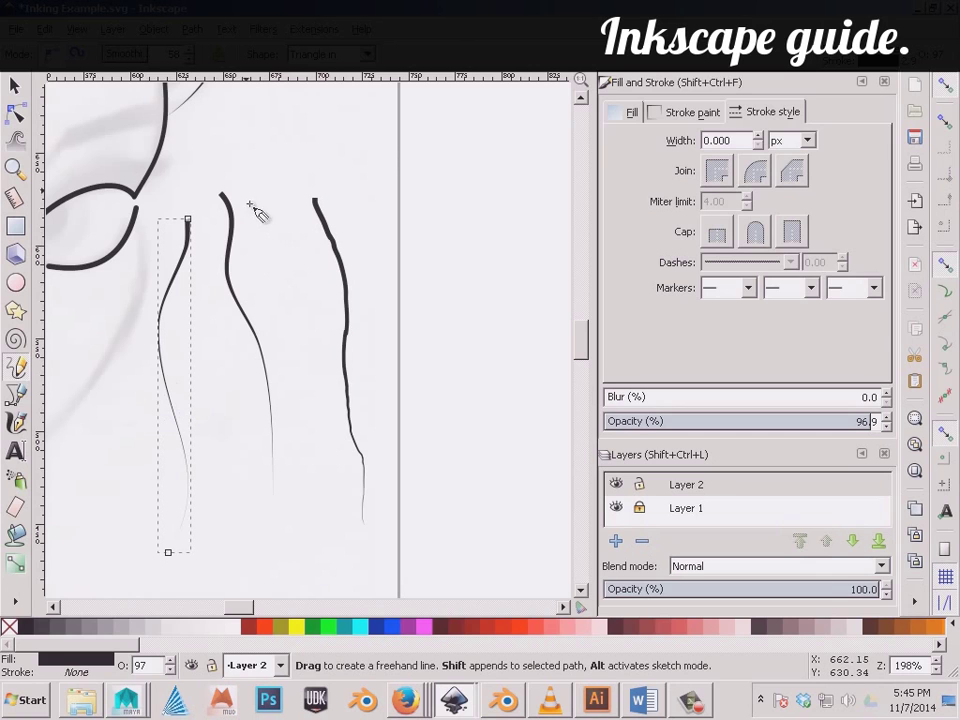
drag(246, 192, 340, 500)
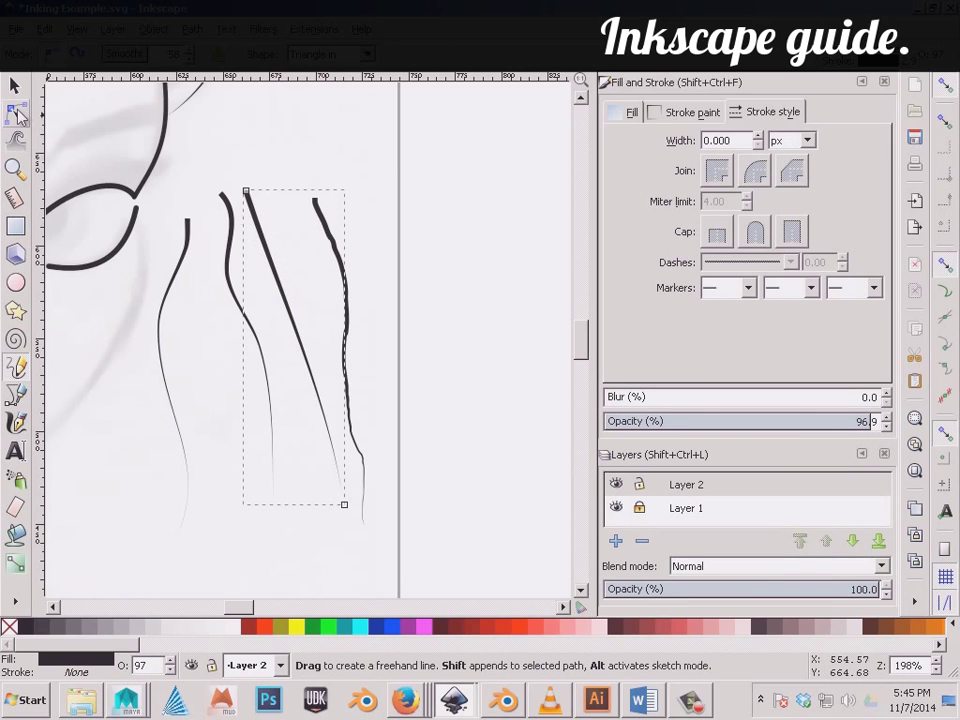
Widen the right-hand stroke into a thick taper using its Power Stroke width knot.
click(16, 113)
scroll(170, 232, up, 2)
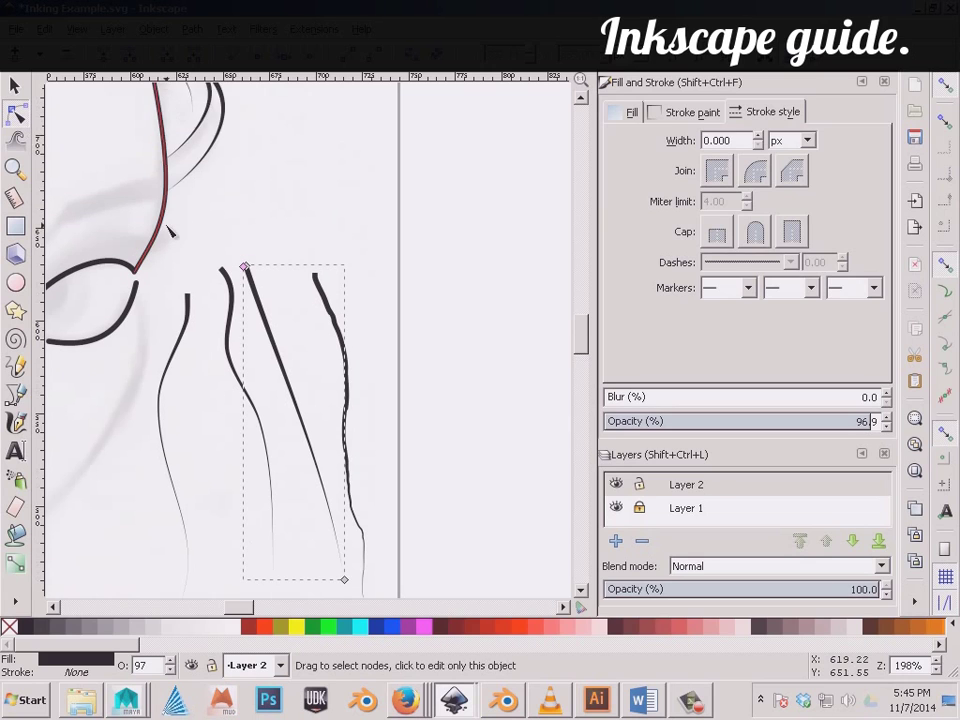
scroll(170, 232, down, 3)
mouse_move(246, 157)
mouse_down()
mouse_move(341, 468)
mouse_move(255, 163)
mouse_move(252, 178)
mouse_up()
click(316, 163)
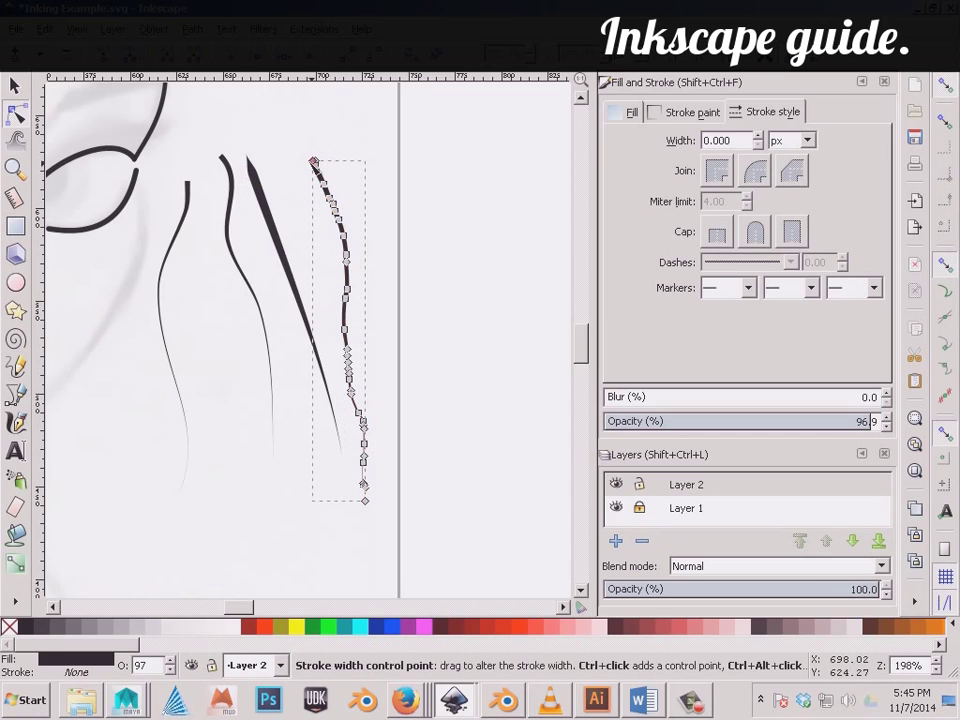
drag(316, 161, 307, 163)
Widen the curved stroke and the long diagonal stroke into bold tapered shapes.
click(242, 232)
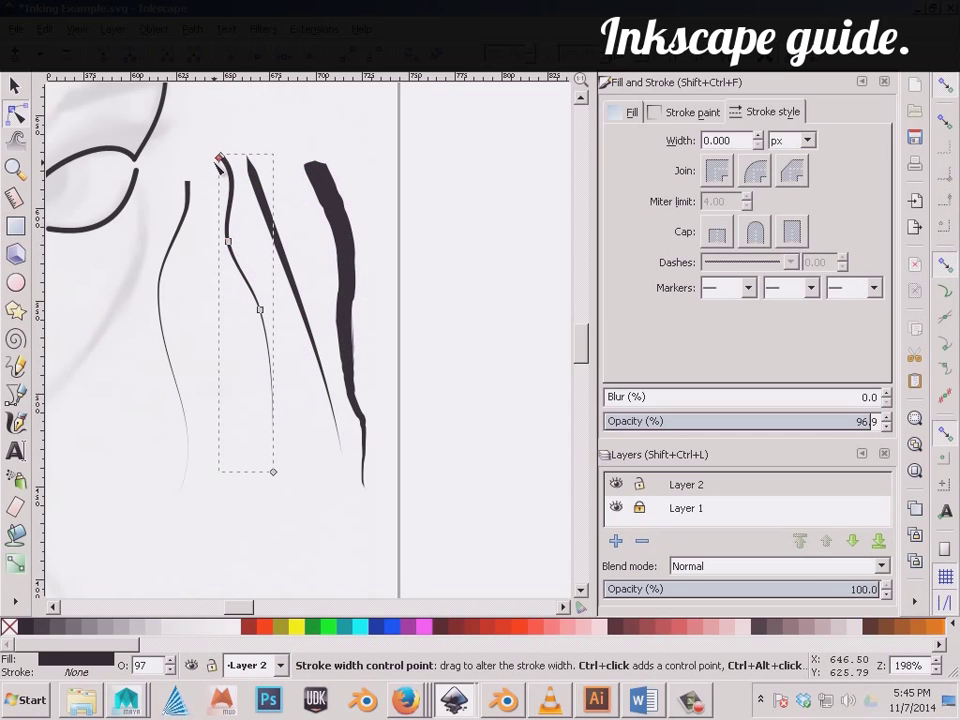
drag(219, 160, 226, 180)
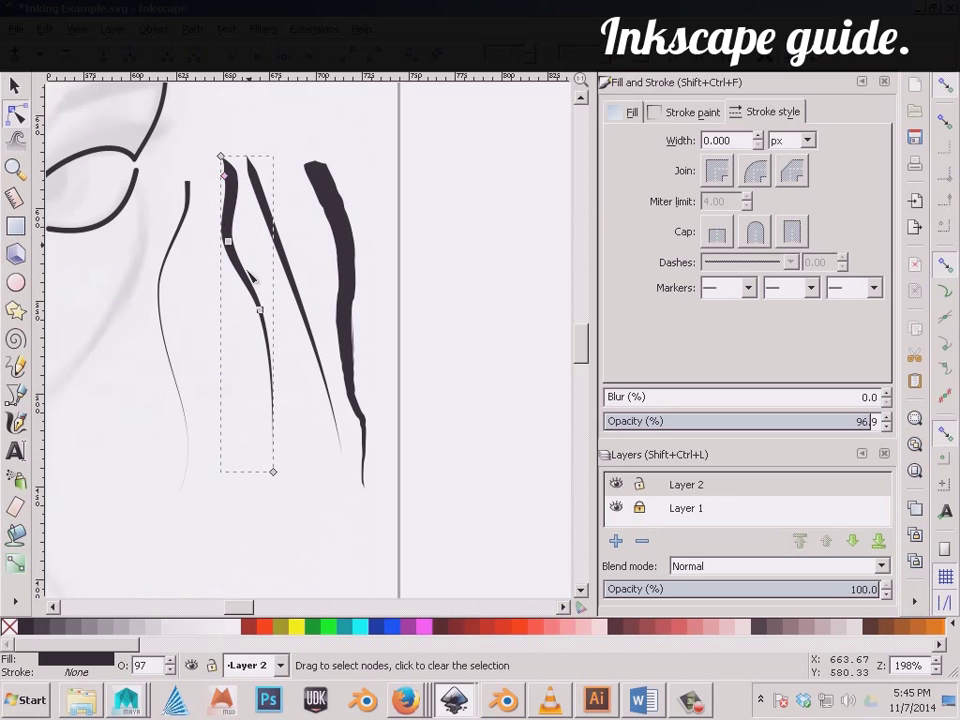
click(303, 300)
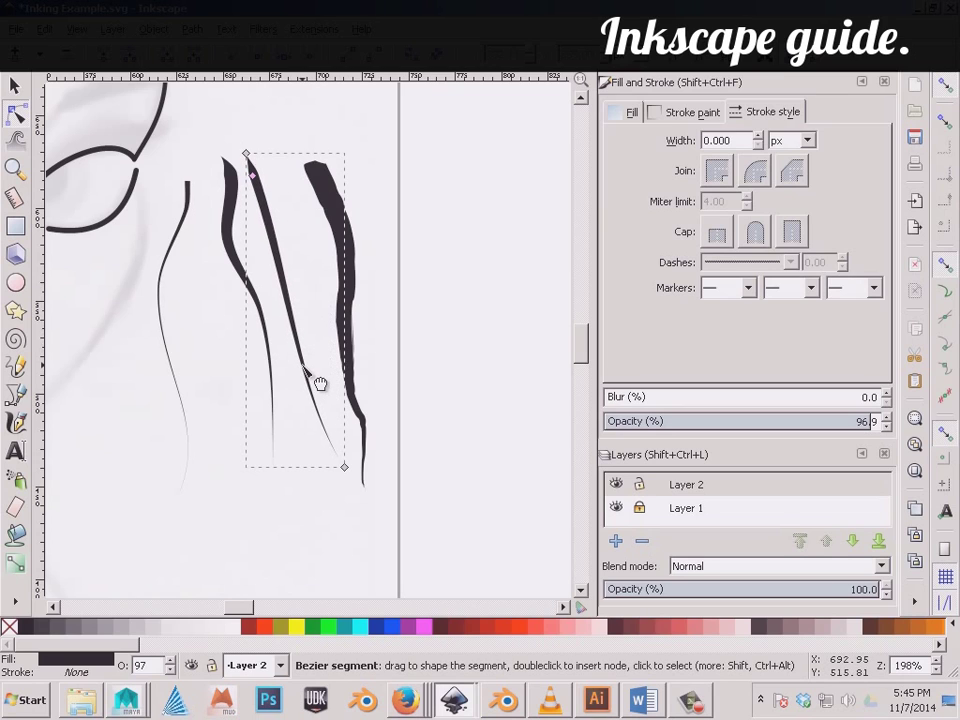
drag(250, 177, 268, 183)
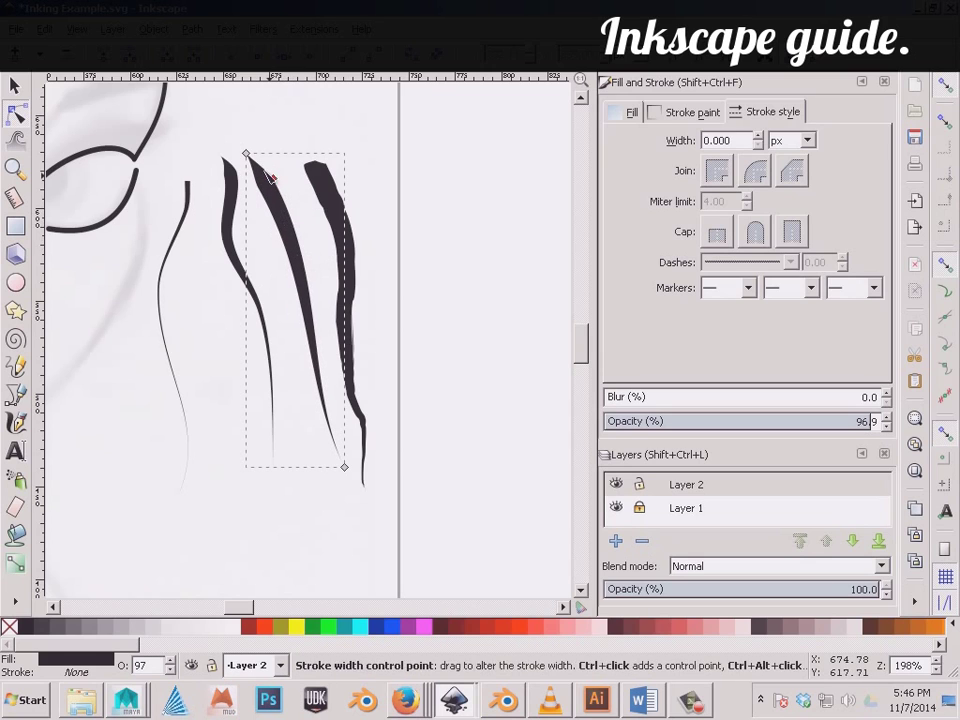
drag(273, 179, 268, 178)
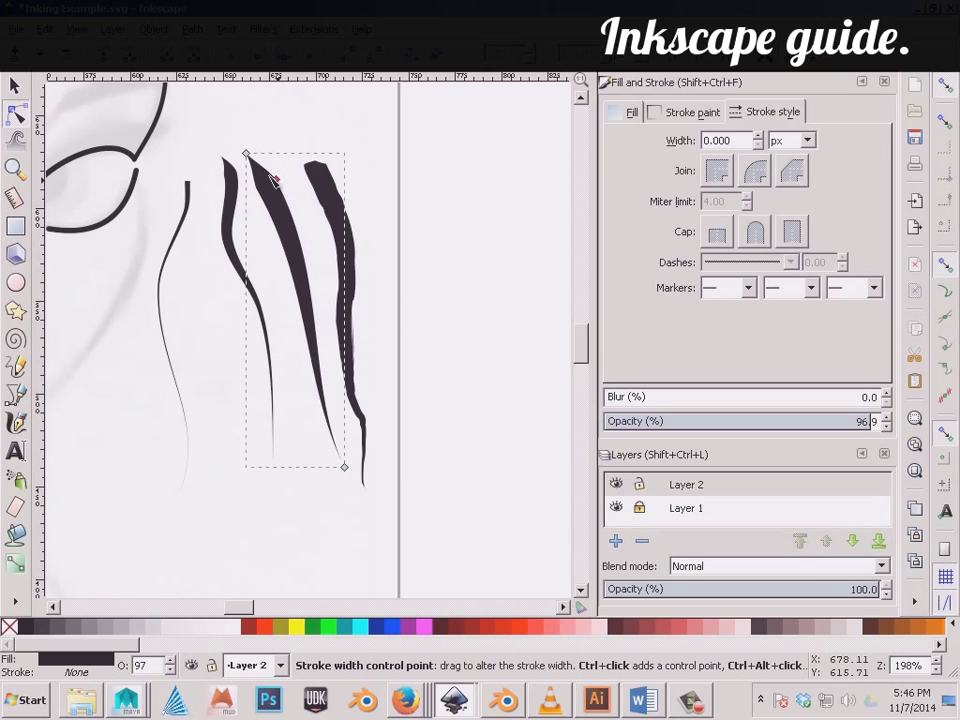
click(247, 155)
Remove the thin left stroke's middle node, straighten it, and widen its top into a taper.
drag(291, 245, 313, 283)
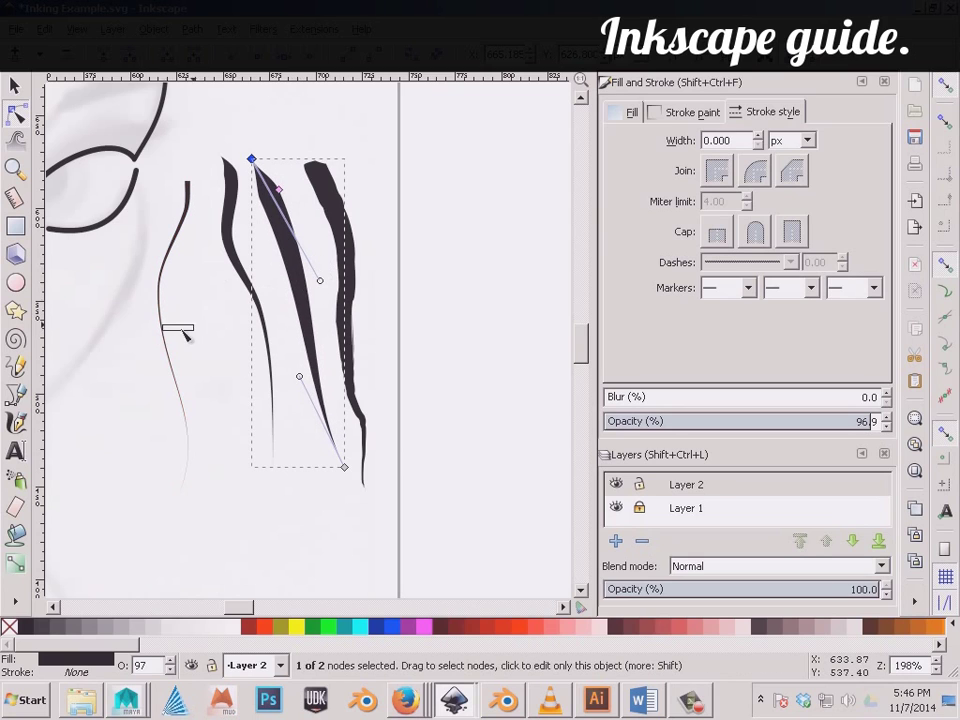
key(Escape)
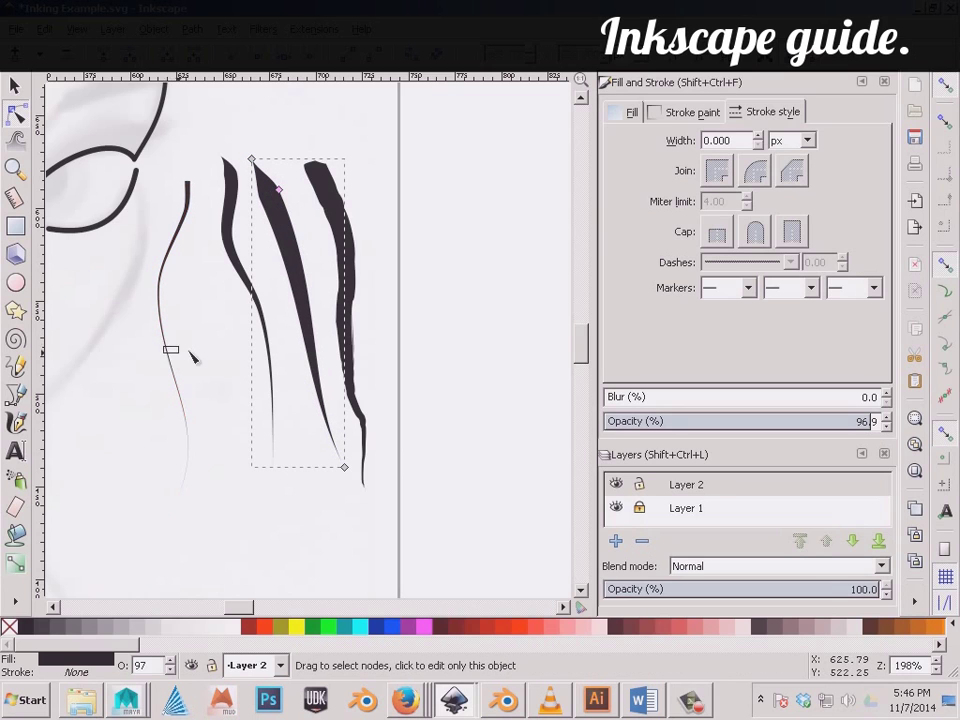
click(178, 356)
drag(198, 371, 150, 340)
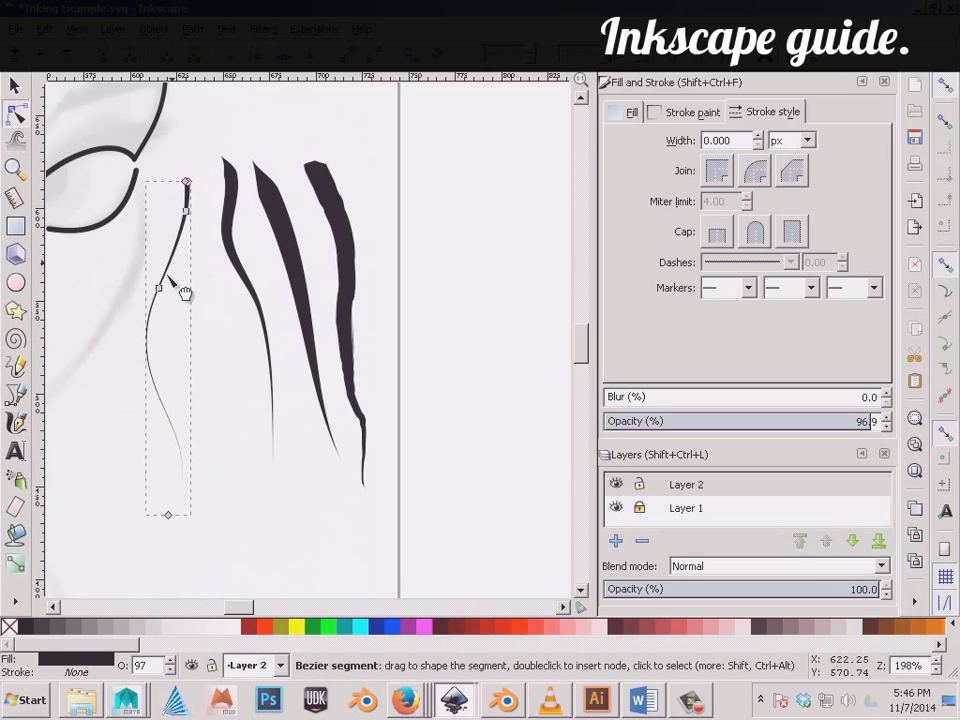
drag(157, 286, 162, 298)
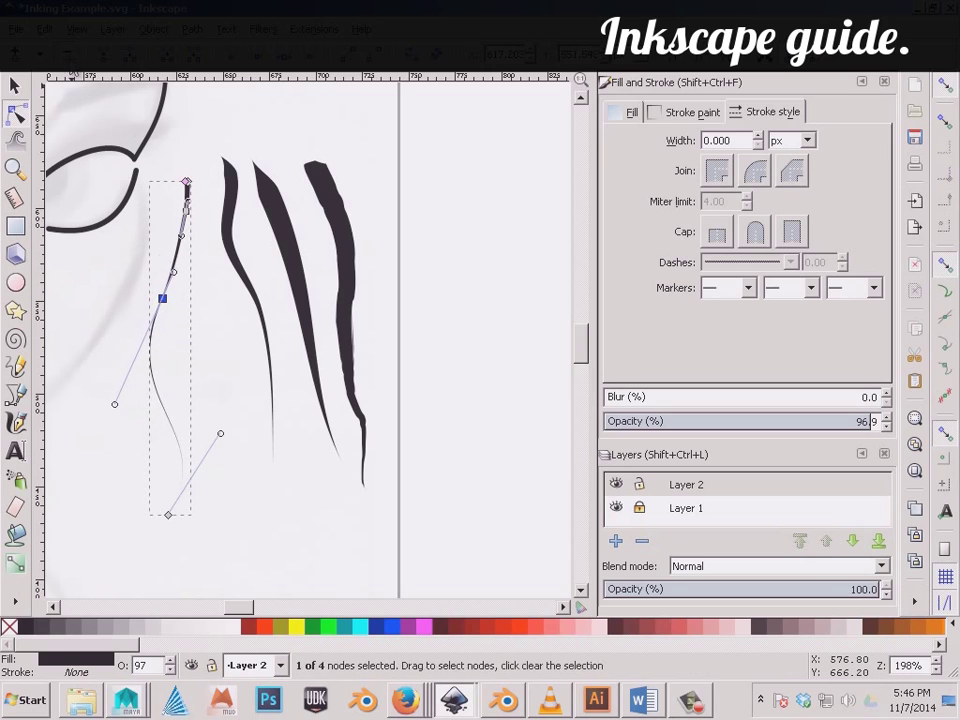
key(Delete)
click(186, 210)
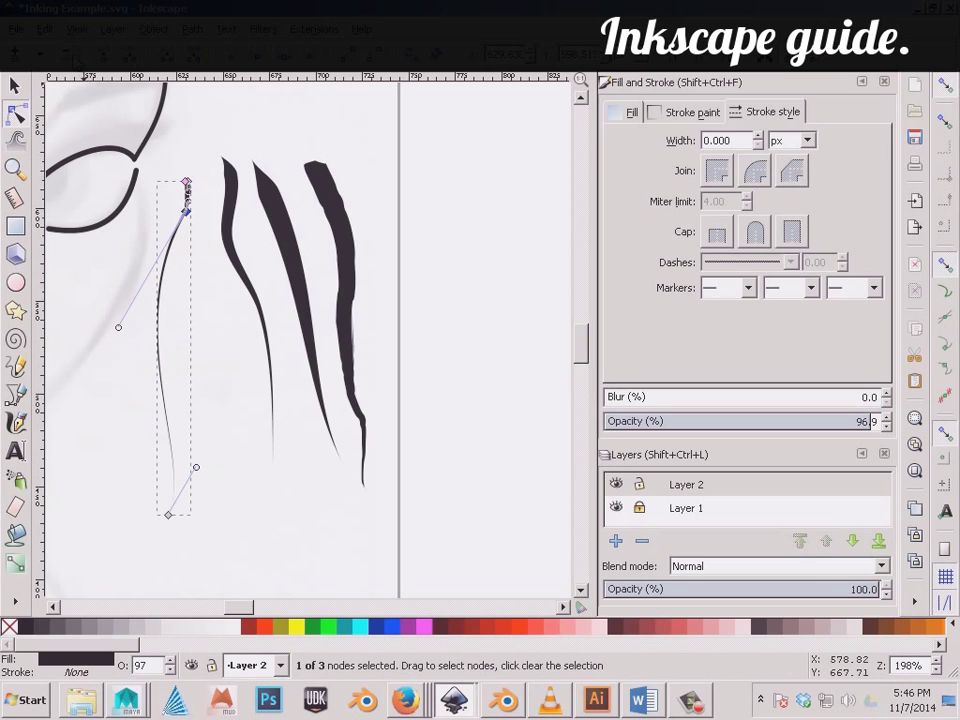
drag(113, 273, 167, 314)
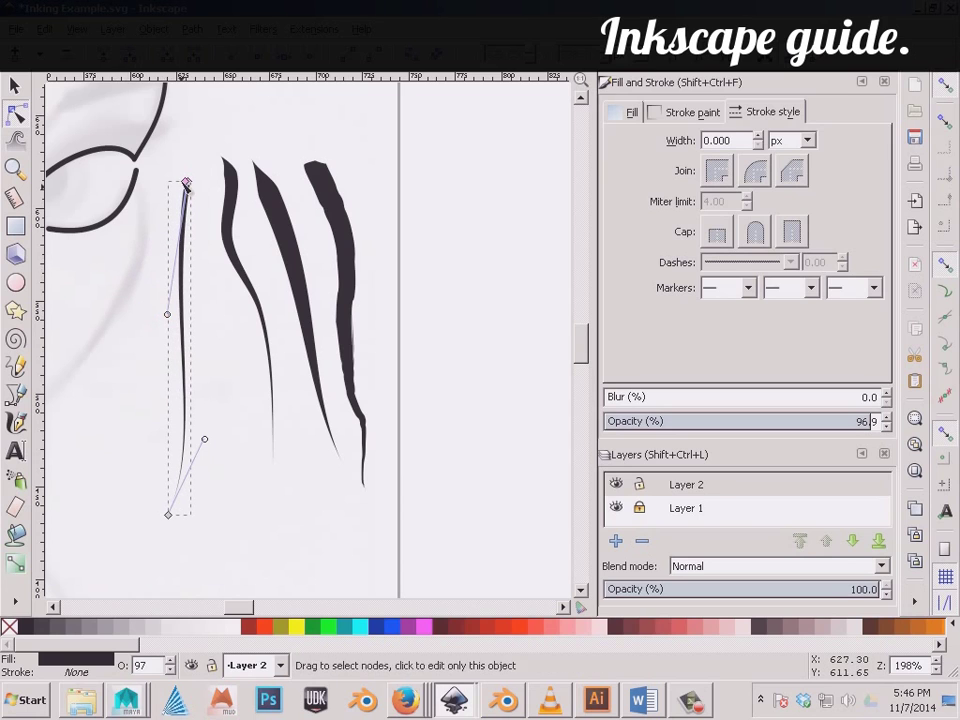
drag(186, 184, 176, 216)
click(130, 308)
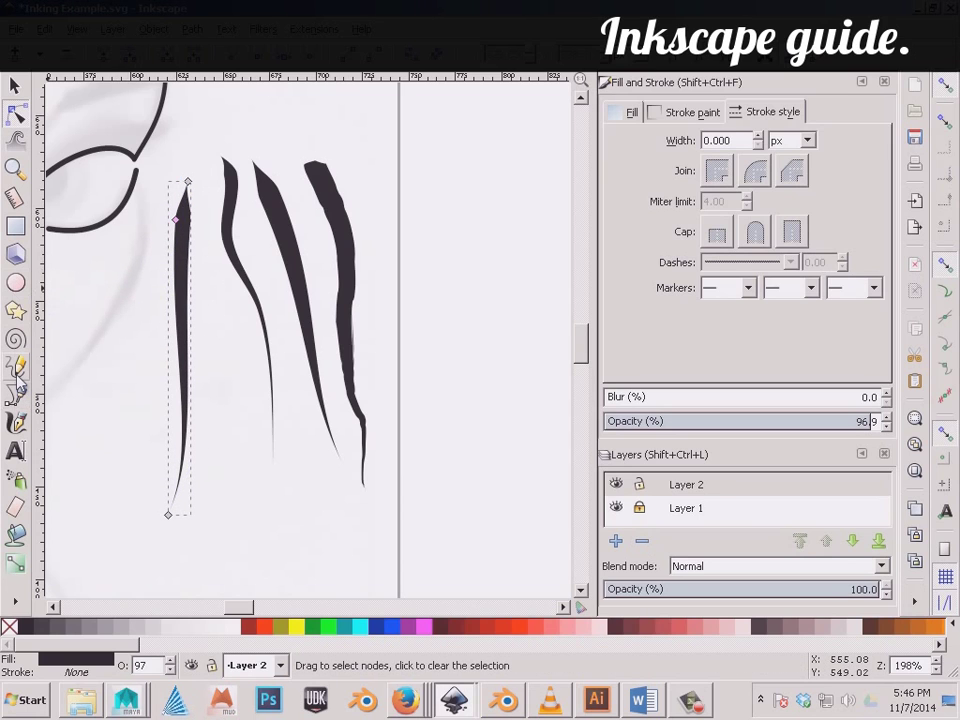
Delete all four practice hair strokes.
click(15, 86)
mouse_move(420, 556)
mouse_down()
mouse_move(181, 232)
mouse_move(163, 172)
mouse_up()
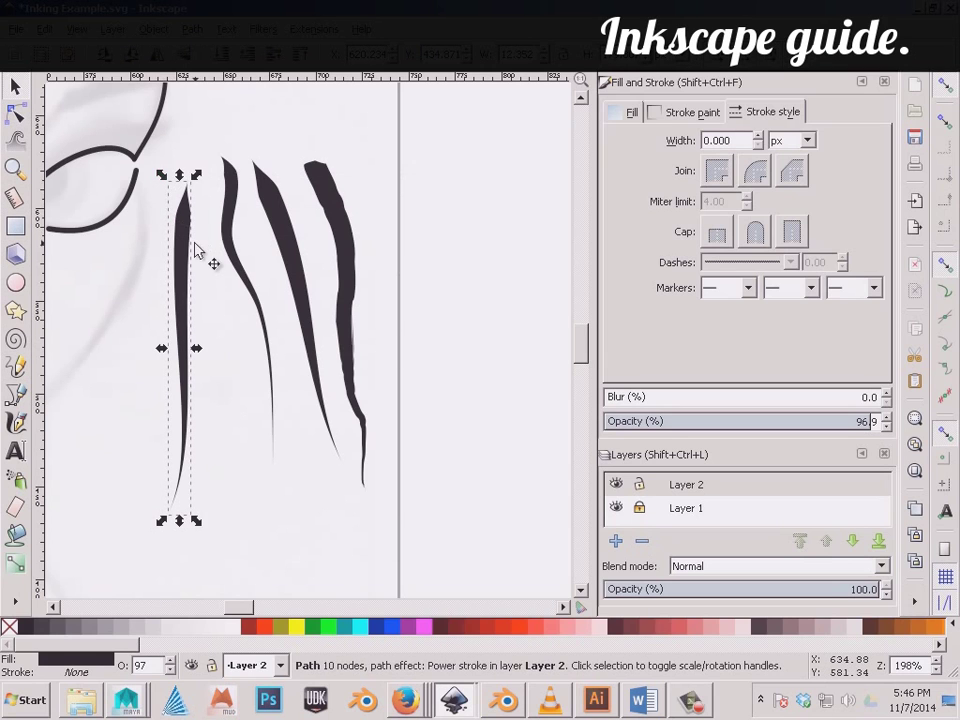
key(Delete)
click(238, 221)
key(Delete)
click(285, 231)
key(Delete)
click(323, 246)
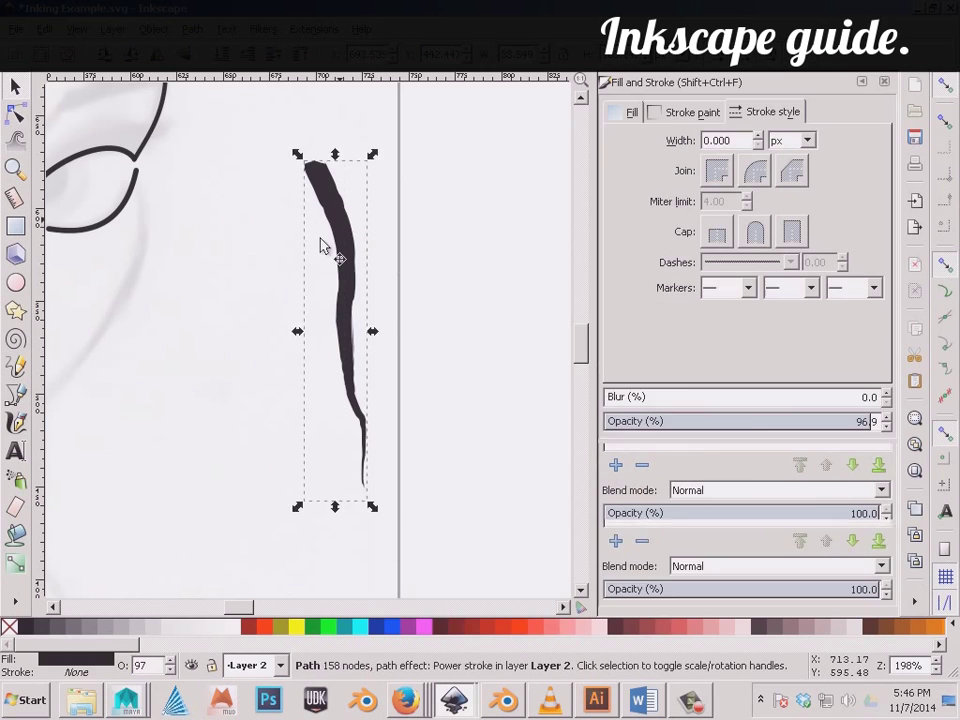
key(Delete)
Draw a four-point, three-segment zigzag path with the Pen tool.
click(16, 396)
click(229, 147)
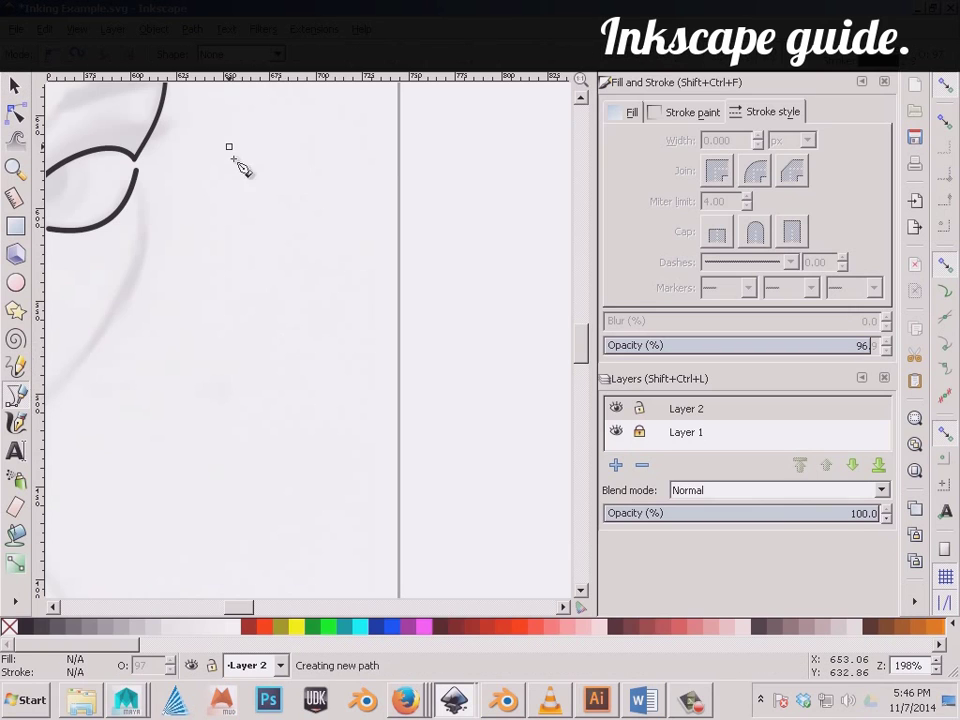
click(361, 304)
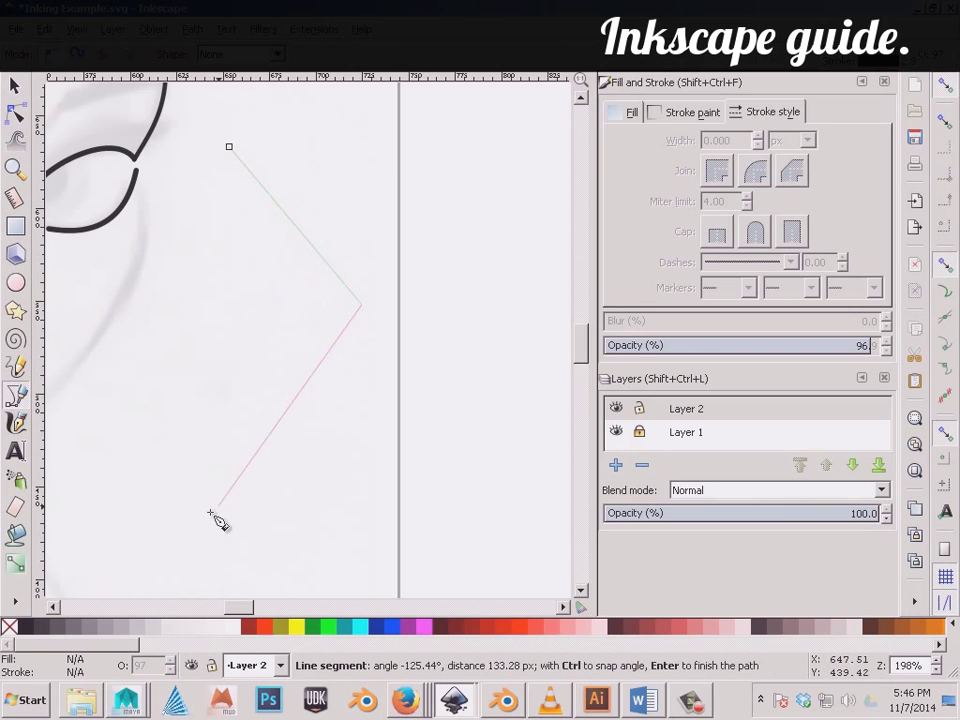
click(206, 516)
click(320, 557)
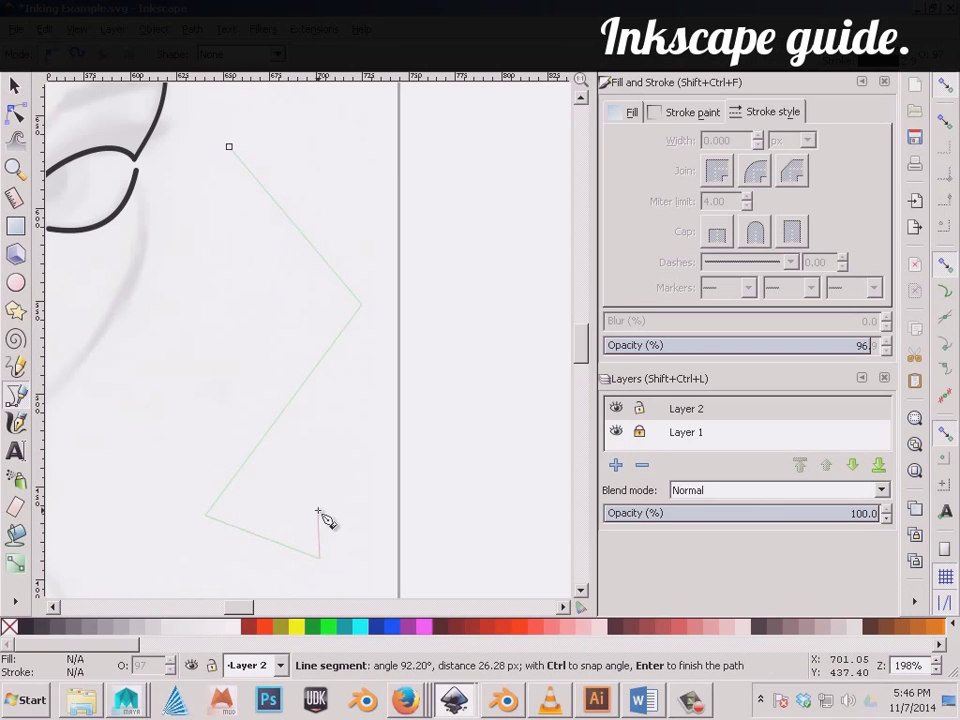
key(Return)
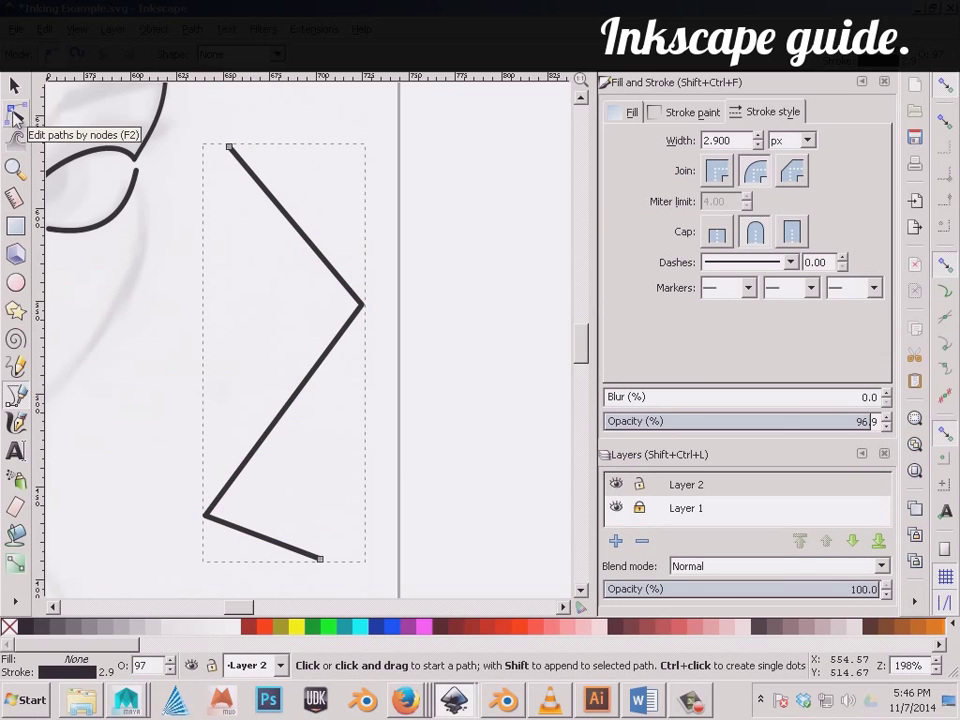
Bend the zigzag's upper and lower segments into curves and adjust the lower-left node.
click(14, 114)
drag(304, 227, 315, 215)
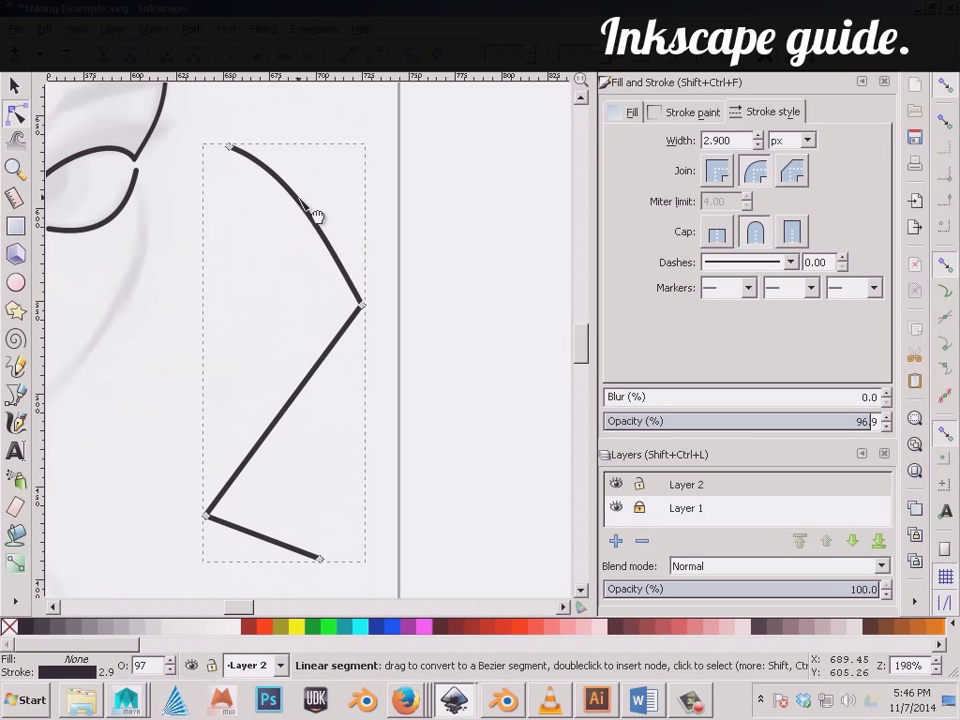
drag(322, 358, 285, 489)
mouse_move(255, 546)
mouse_down()
mouse_move(279, 541)
mouse_move(249, 566)
mouse_up()
mouse_move(208, 514)
mouse_down()
mouse_move(263, 520)
mouse_move(238, 474)
mouse_up()
drag(307, 425, 245, 376)
drag(260, 532, 237, 541)
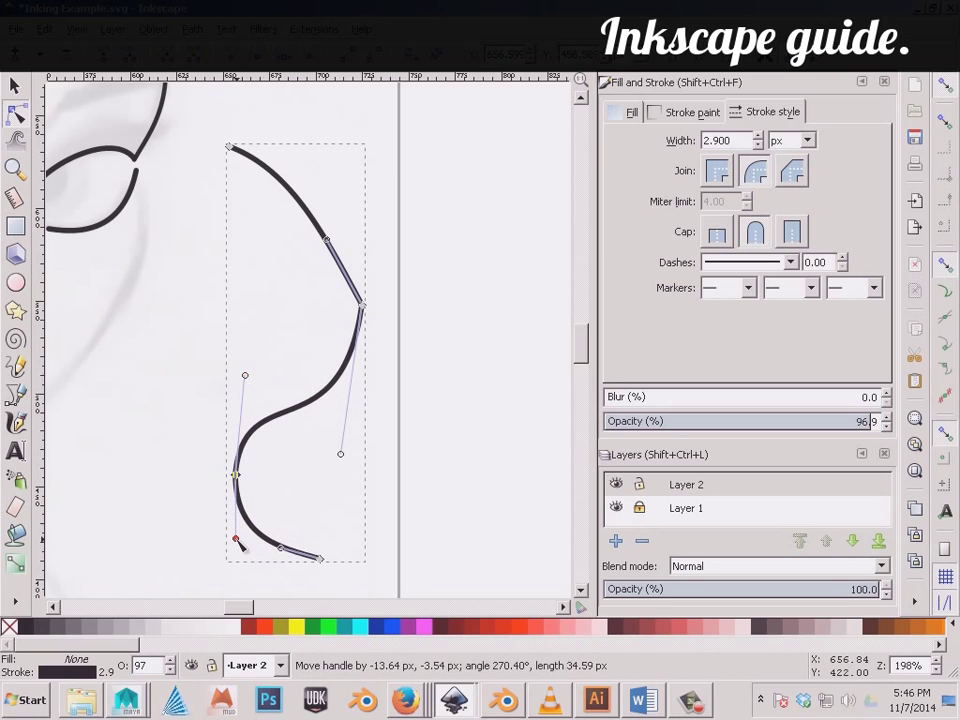
Make the right corner node smooth, then delete it to form a flowing S-curve.
click(311, 332)
drag(361, 304, 345, 297)
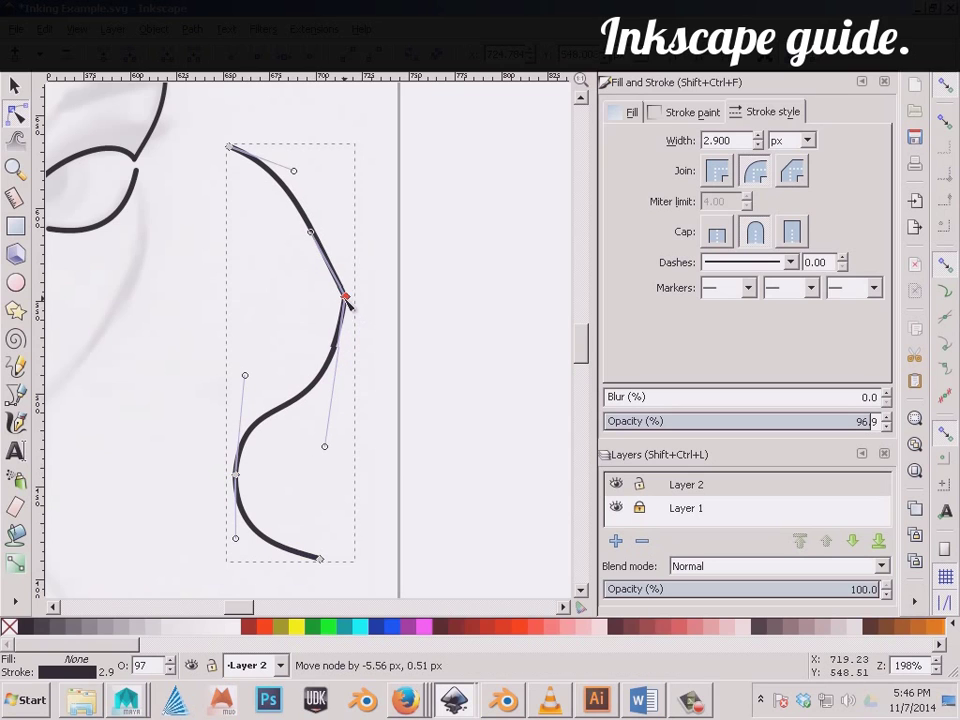
key(shift+s)
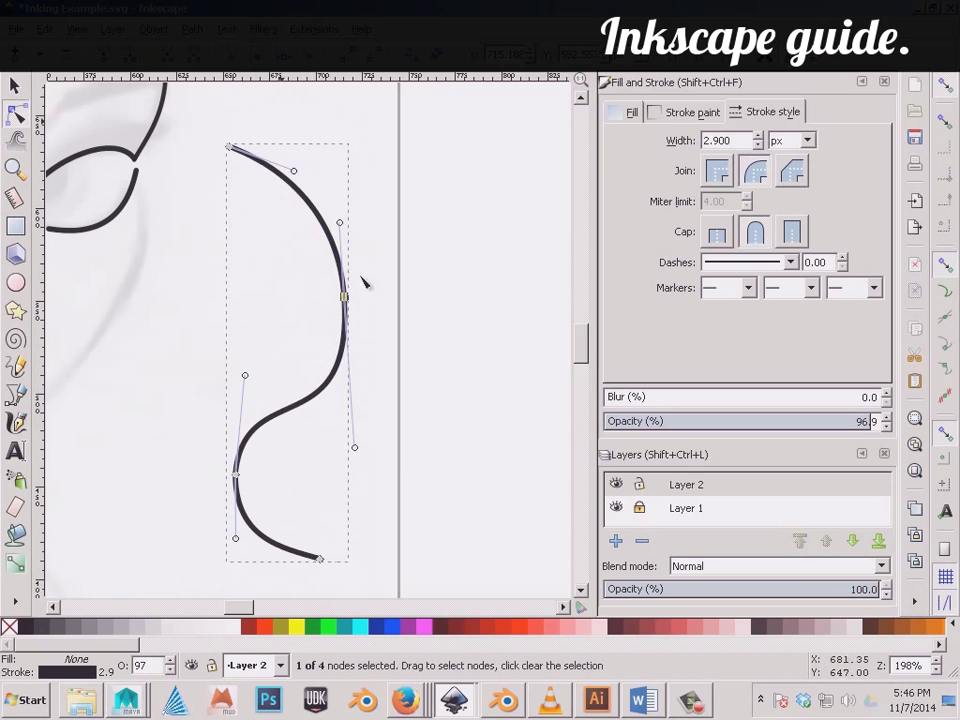
drag(340, 223, 350, 226)
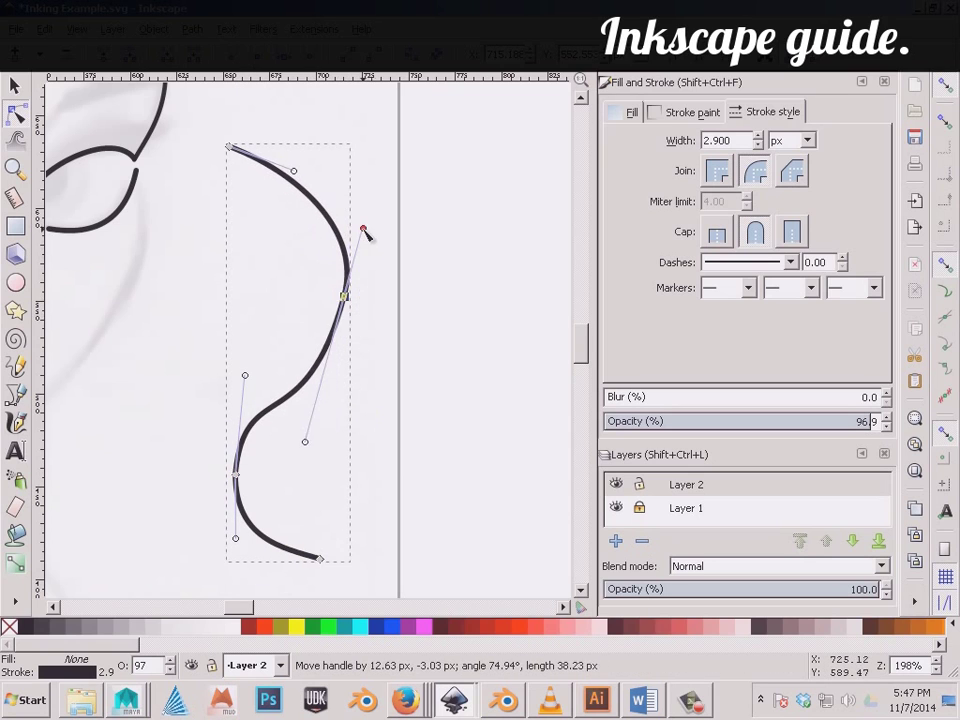
drag(347, 306, 360, 330)
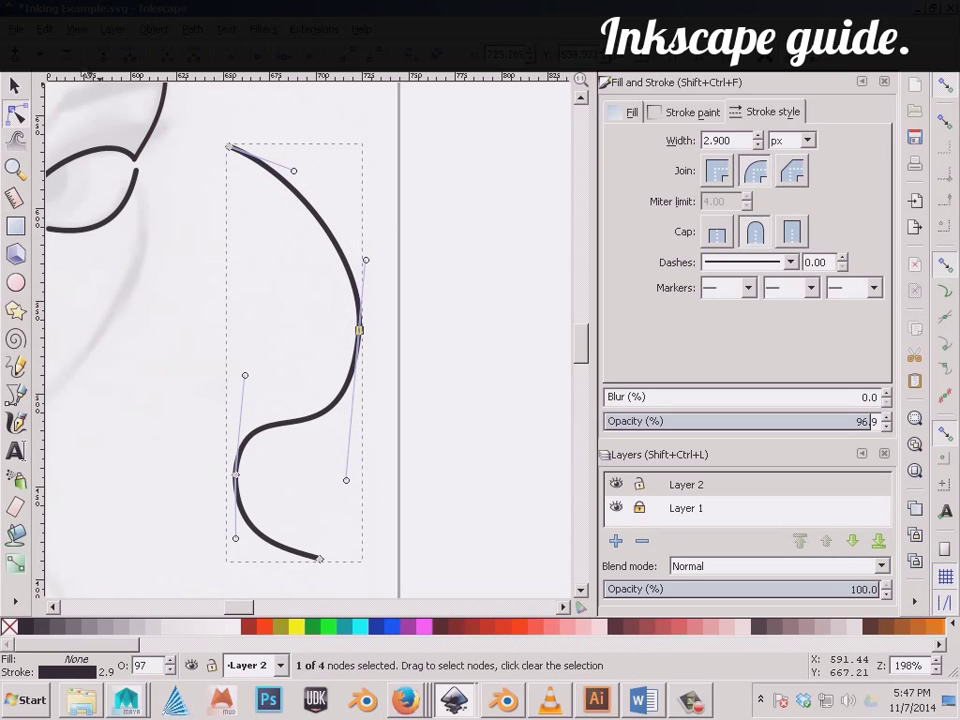
key(Delete)
mouse_move(321, 392)
mouse_down()
mouse_move(354, 424)
mouse_move(313, 378)
mouse_up()
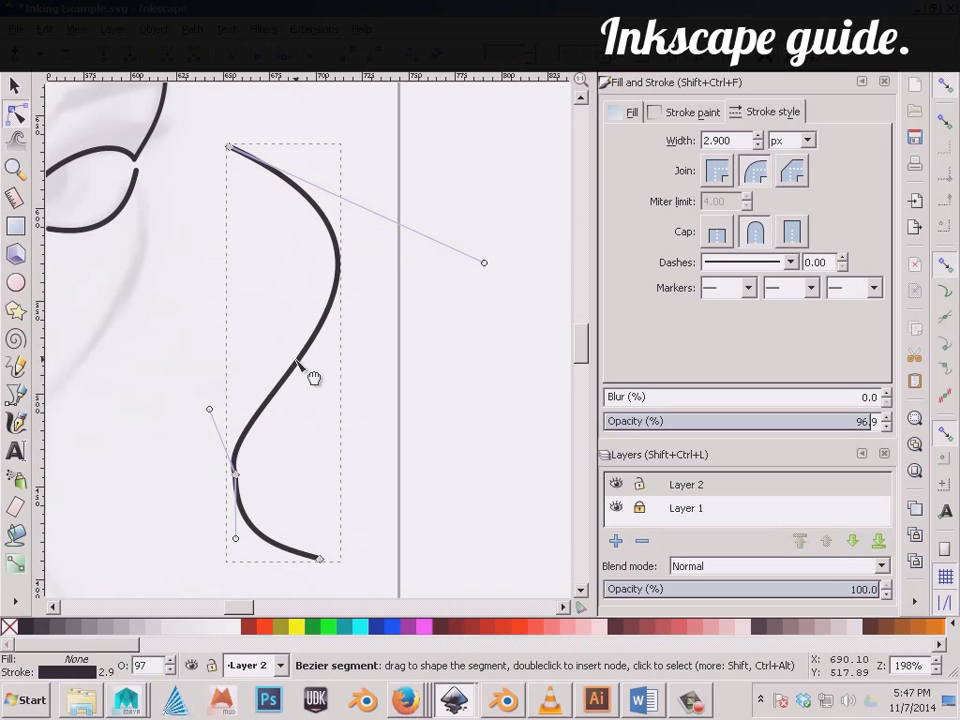
Set the S-curve's stroke width to 9.7 px with the Width spin arrows.
click(758, 136)
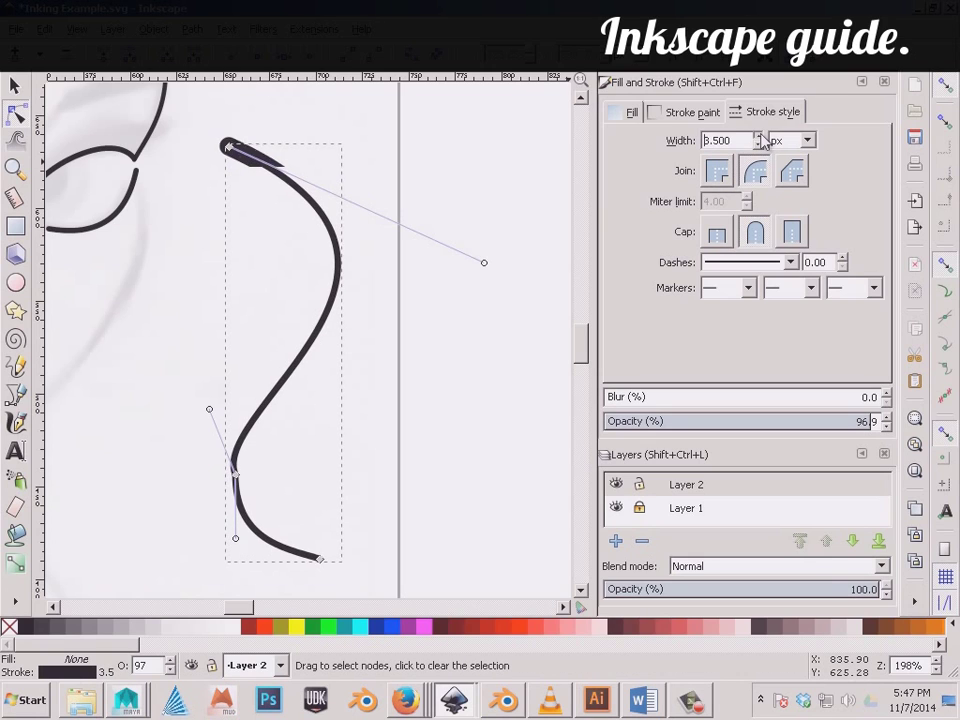
click(758, 146)
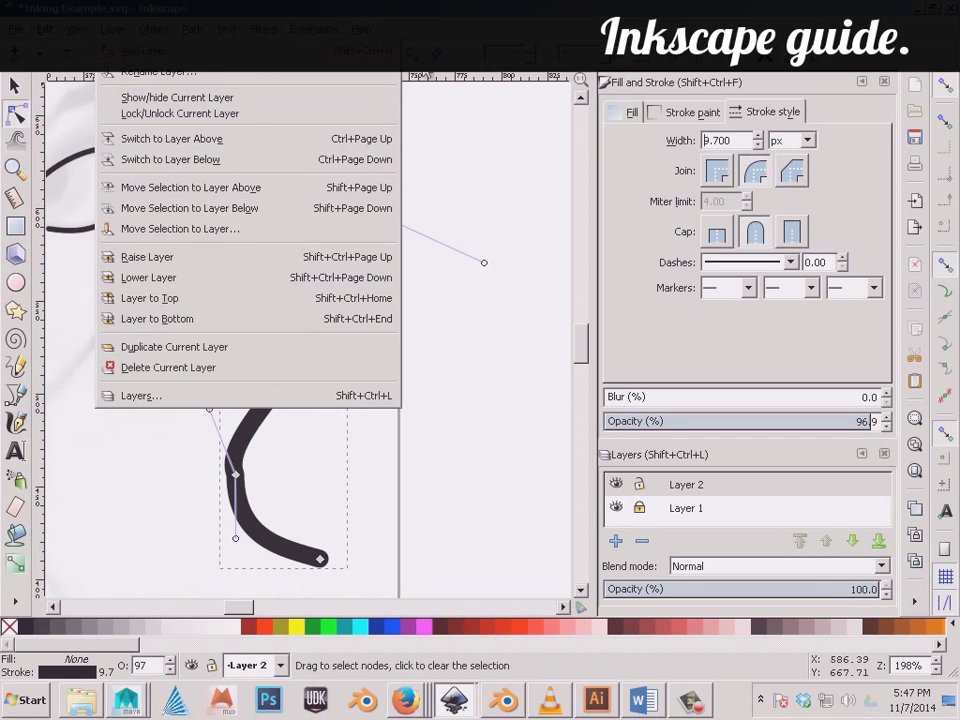
key(Escape)
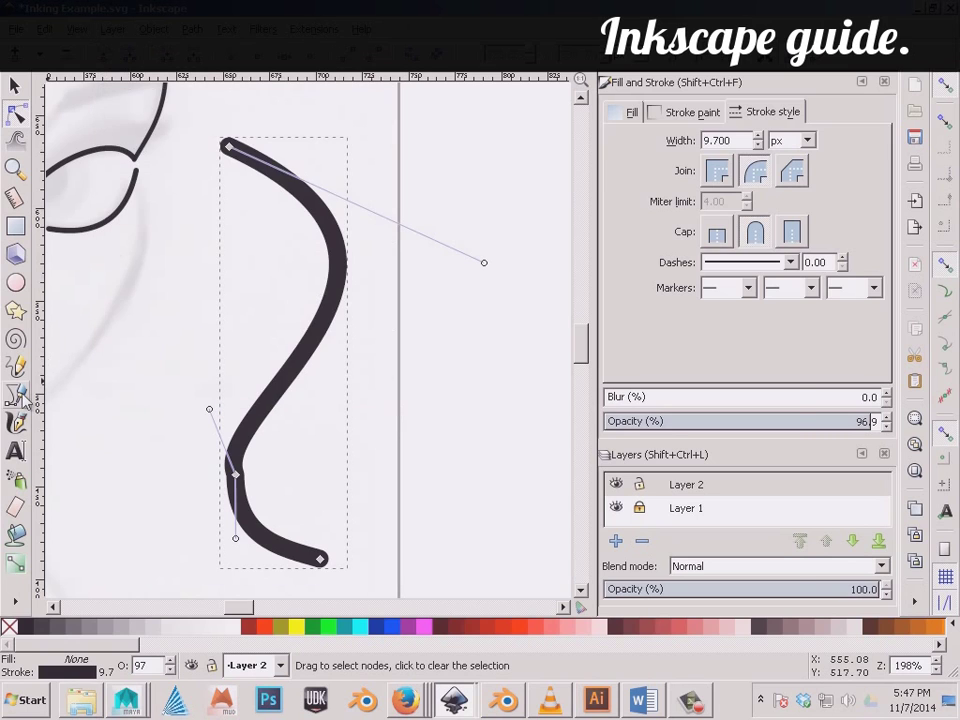
double_click(15, 394)
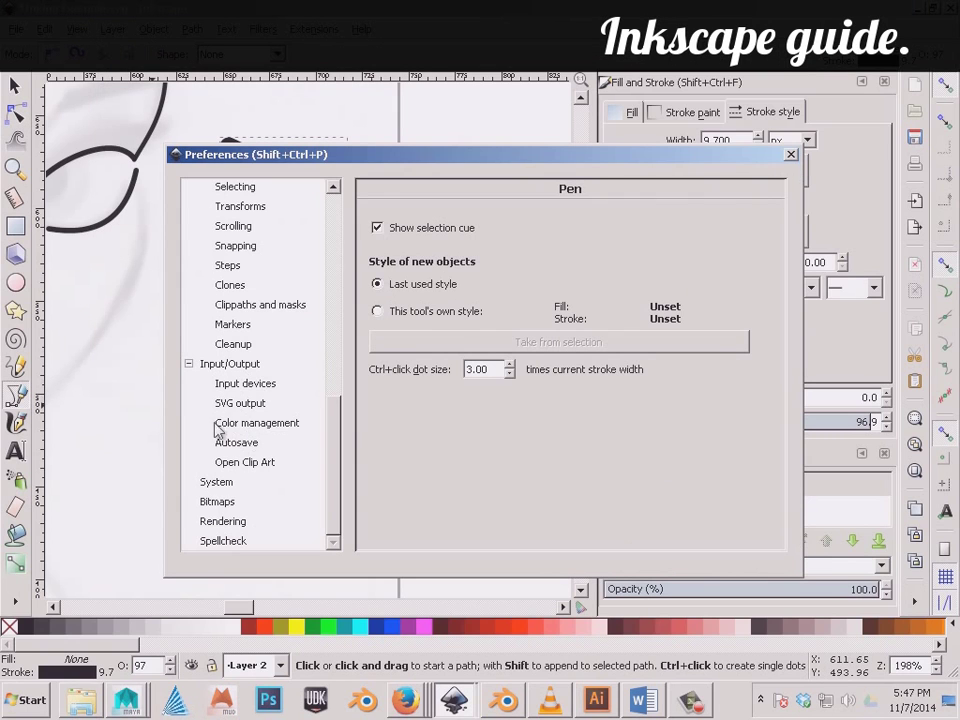
mouse_move(338, 433)
mouse_down()
mouse_move(336, 300)
mouse_move(305, 296)
mouse_up()
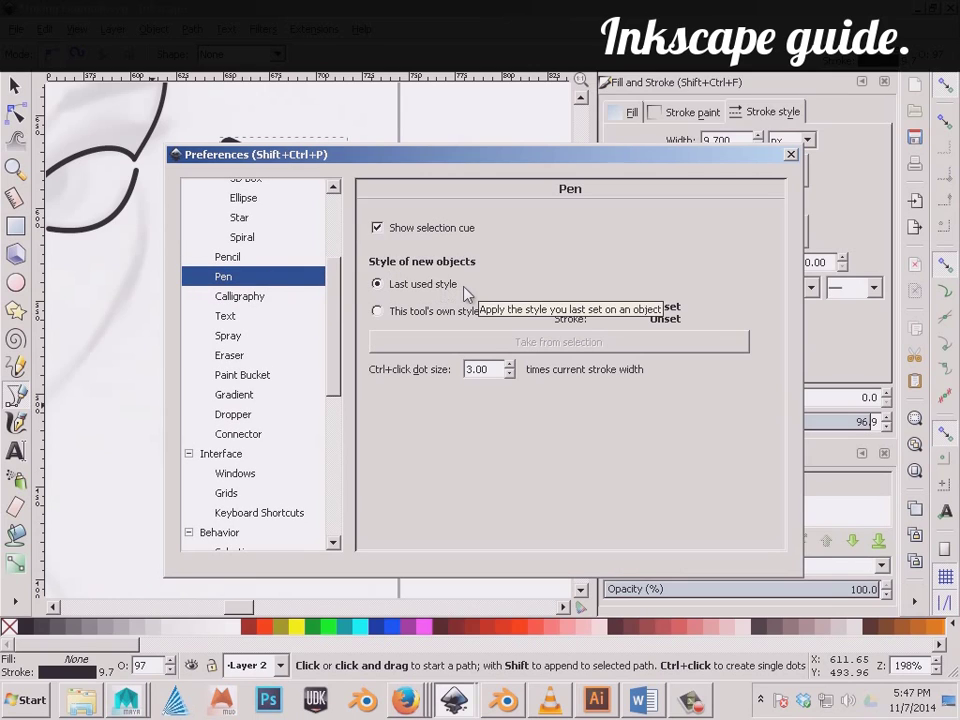
click(793, 155)
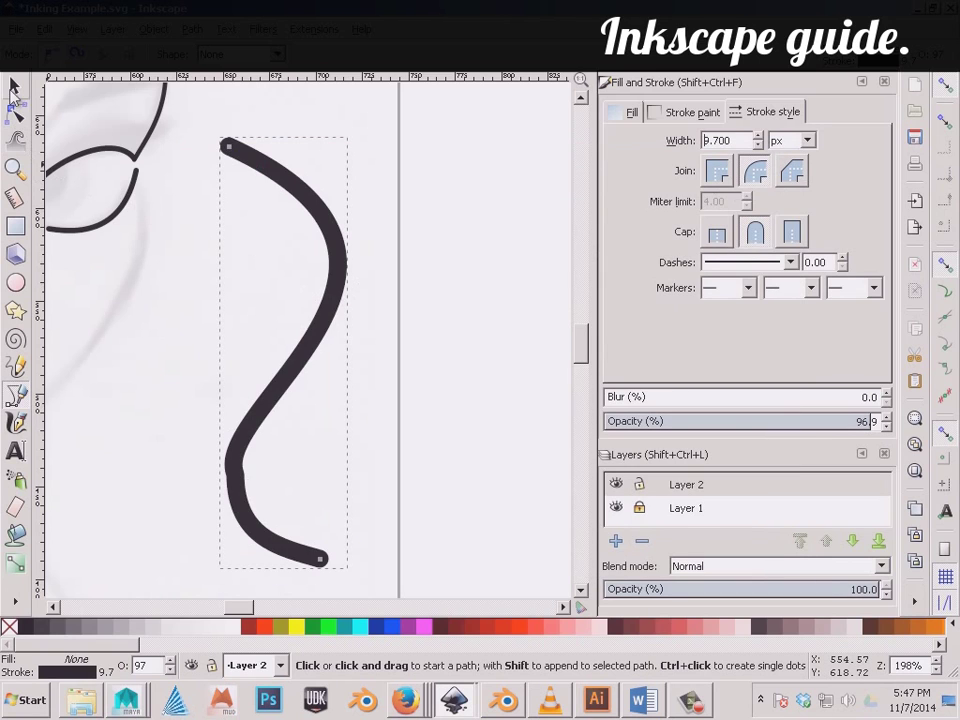
Delete the practice S-curve.
click(13, 86)
click(333, 258)
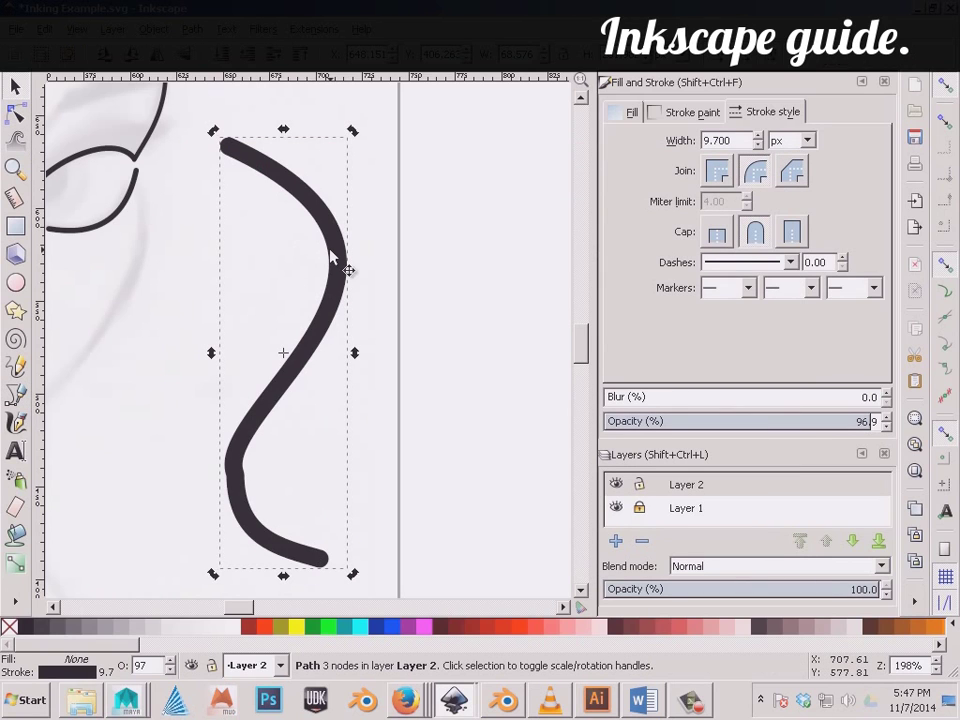
key(Delete)
Pan back to the face and select an existing 2.4 px ink line near the eye.
key(space)
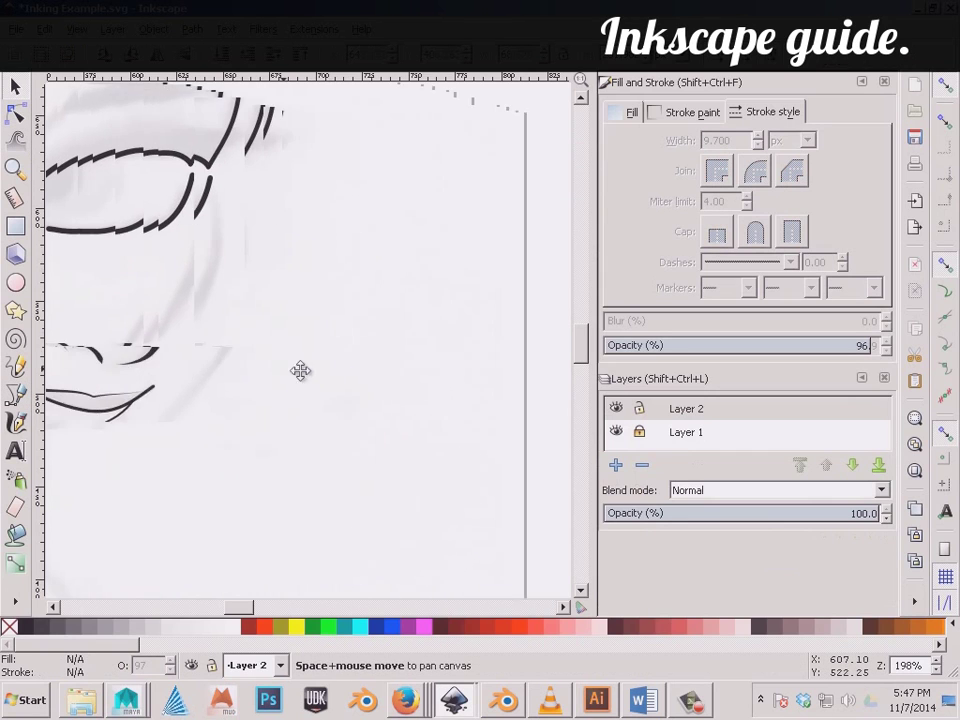
key(space)
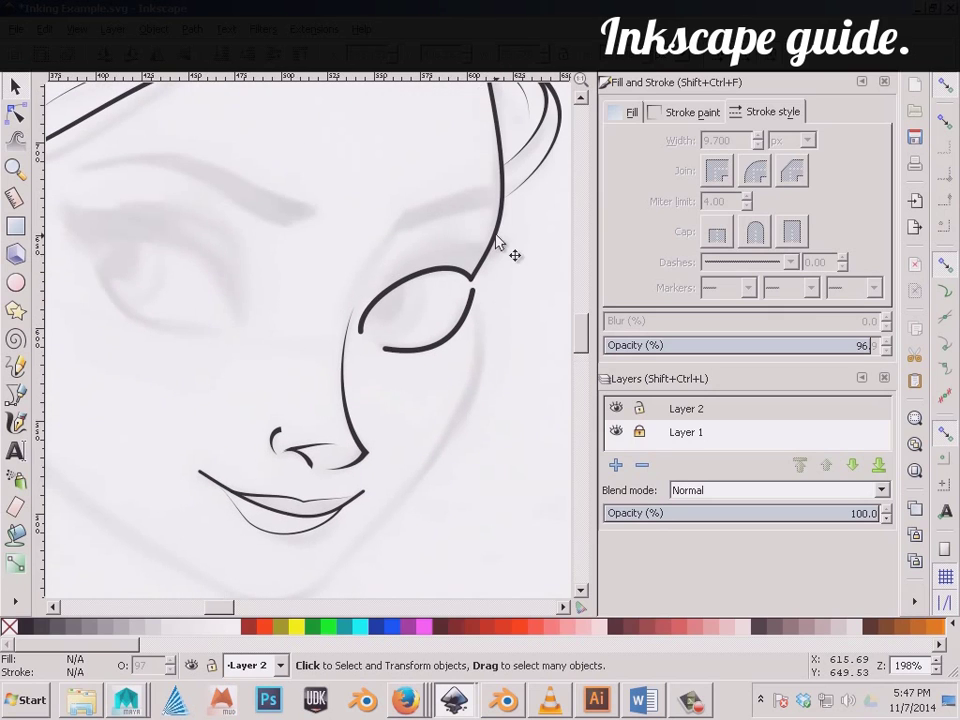
click(499, 237)
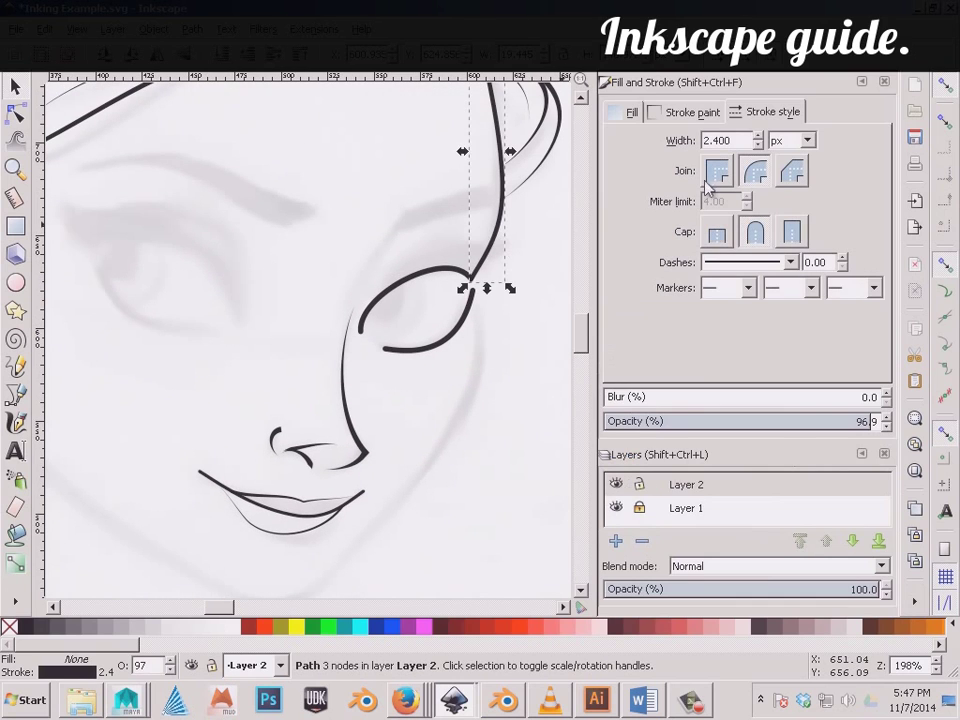
click(16, 395)
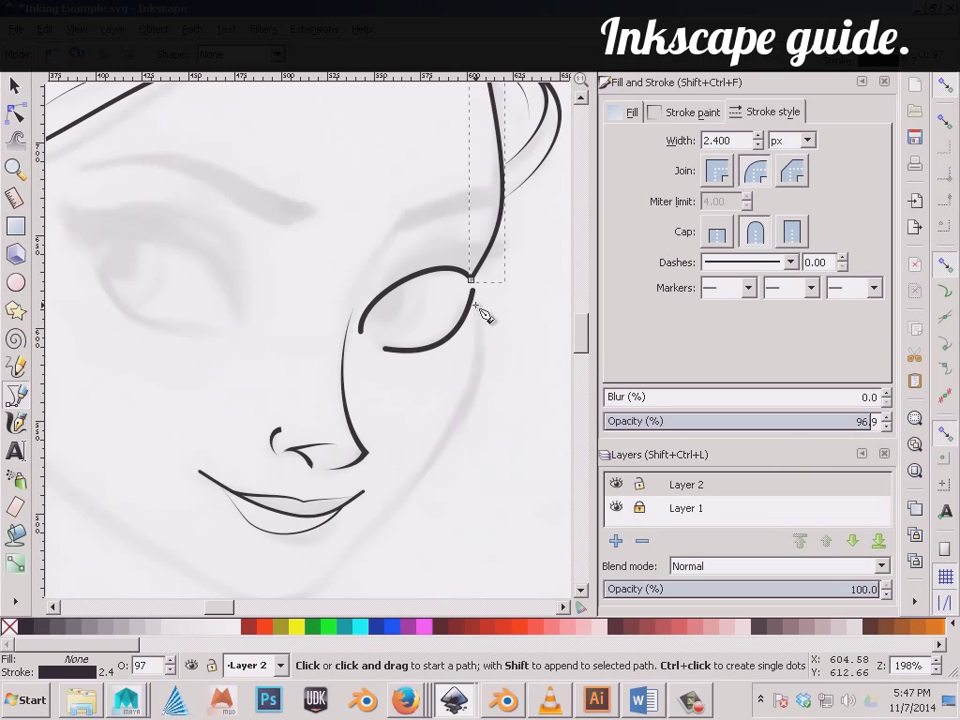
Place Pen nodes from below the eye corner, around the chin, up to the left cheek.
mouse_move(475, 305)
mouse_down()
mouse_move(479, 381)
mouse_move(456, 436)
mouse_move(481, 379)
mouse_up()
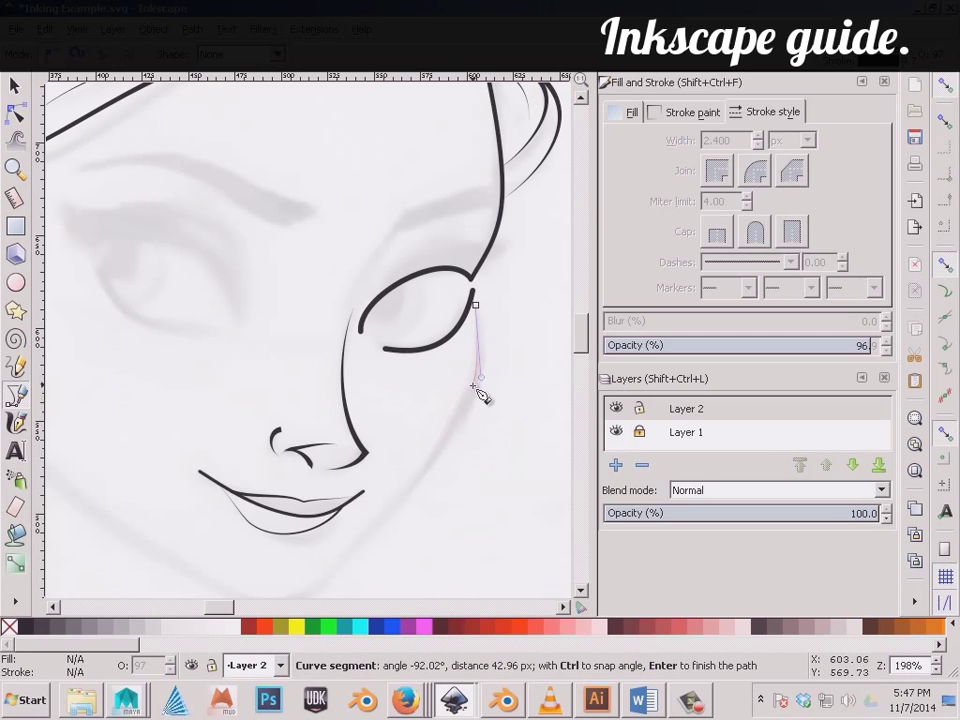
click(477, 384)
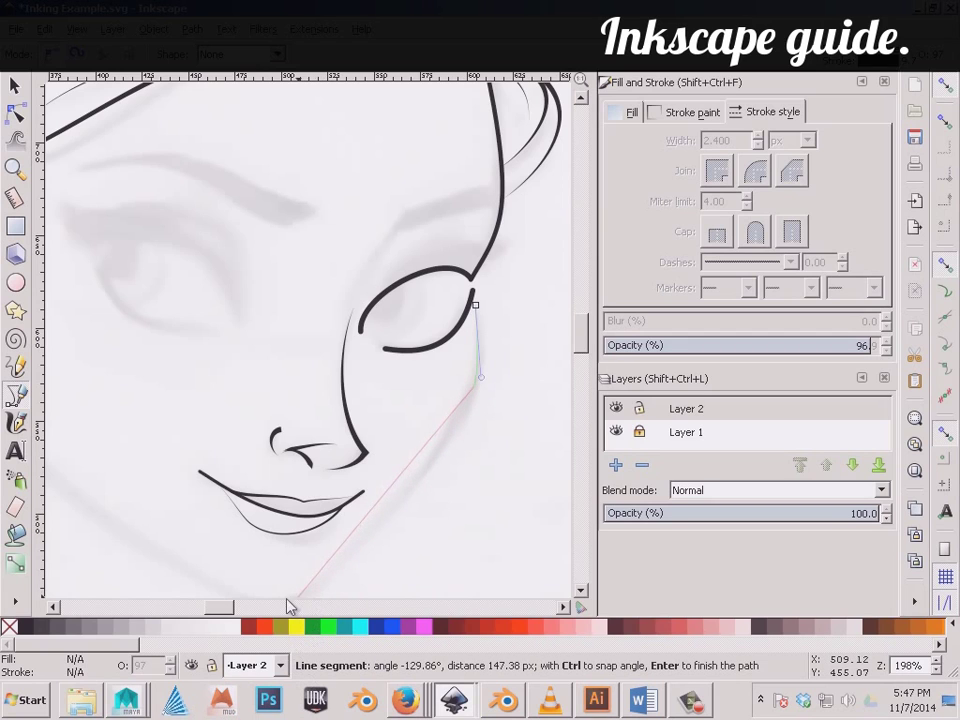
click(302, 594)
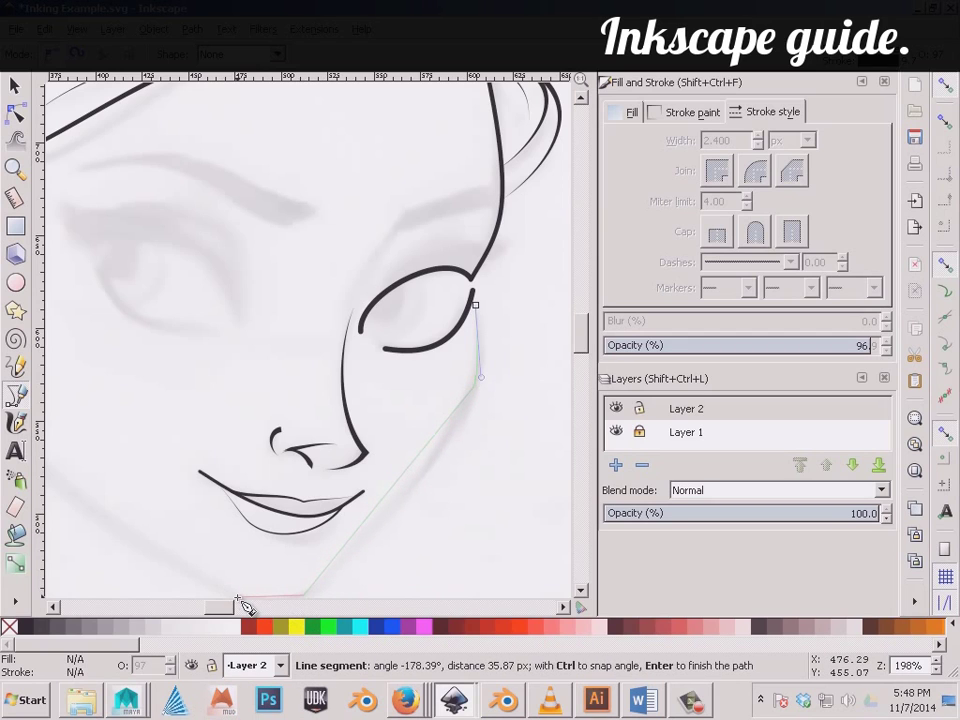
click(236, 597)
click(258, 588)
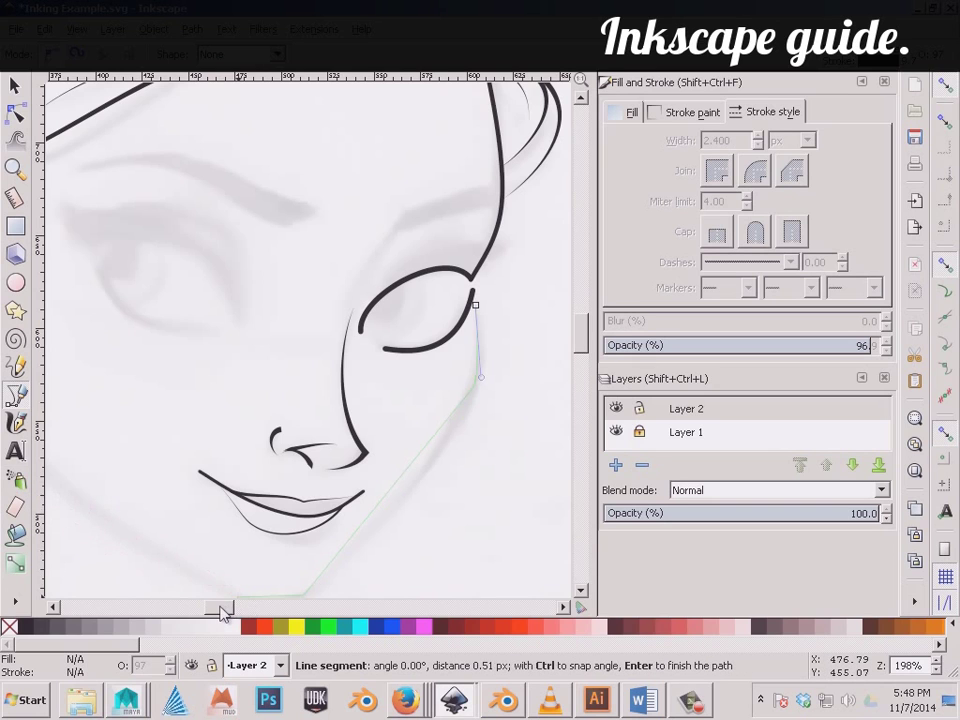
drag(222, 613, 213, 613)
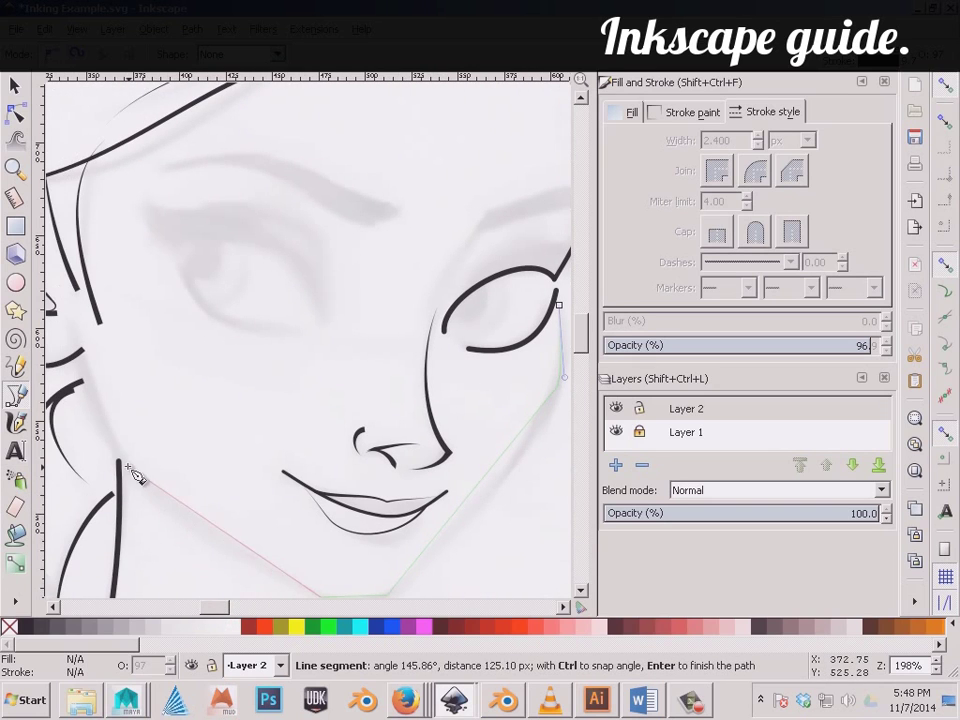
click(120, 461)
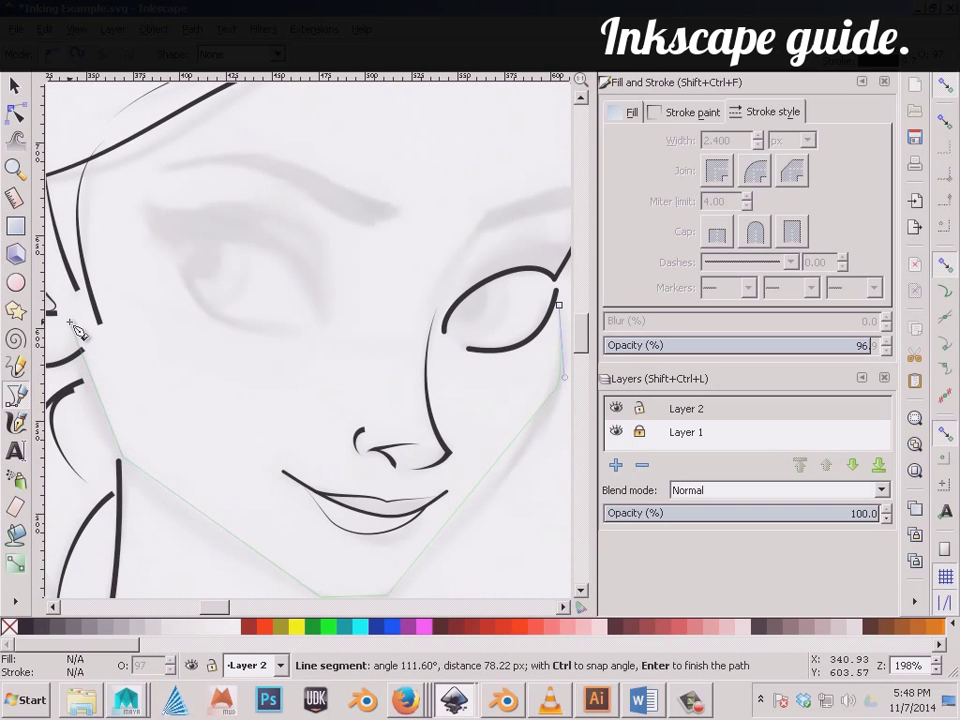
Finish the jawline path at the left cheek and set its stroke width to 2.4 px.
double_click(70, 322)
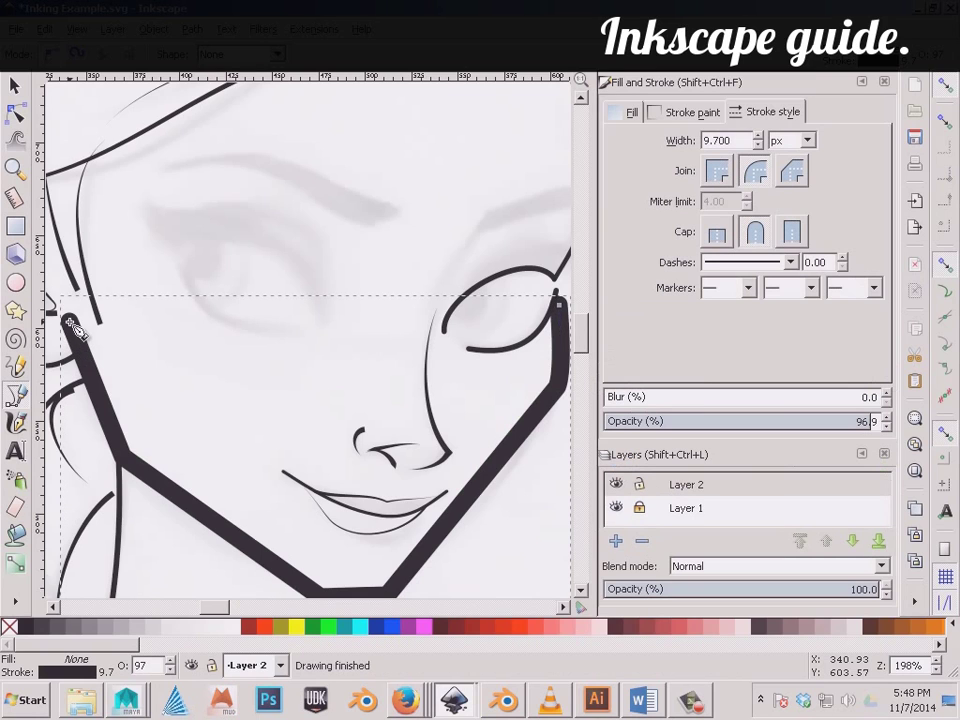
key(s)
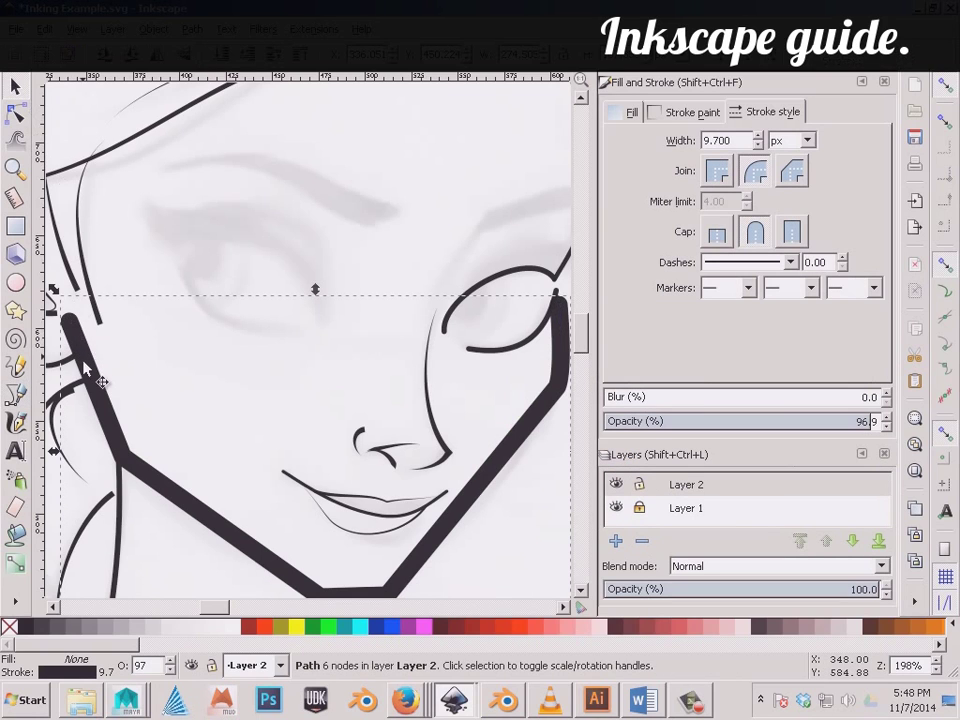
click(758, 146)
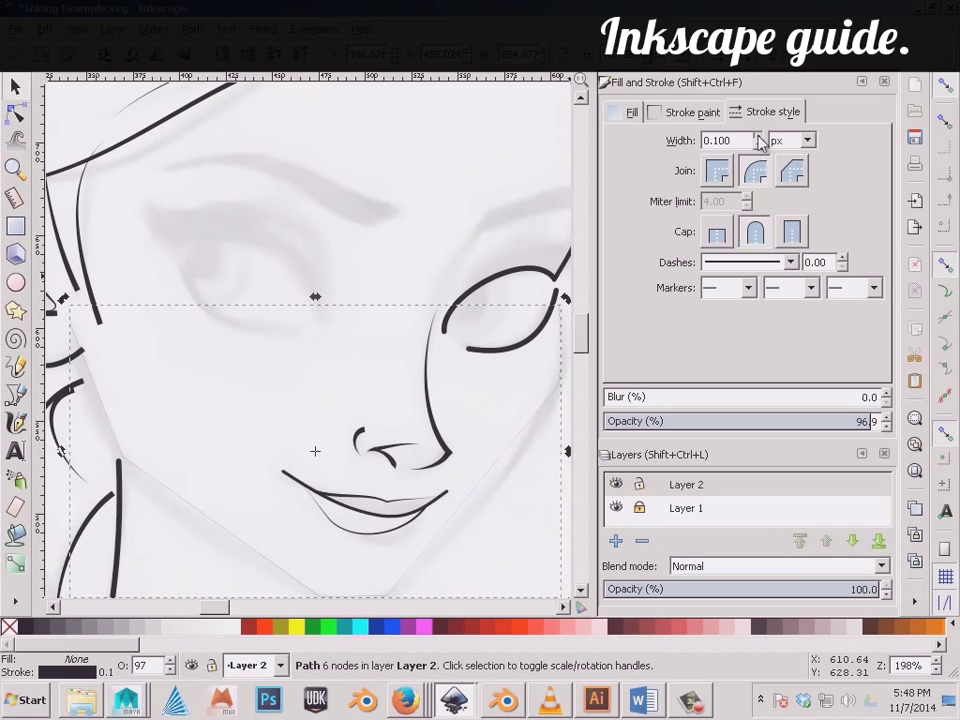
click(758, 137)
click(758, 137)
click(758, 137)
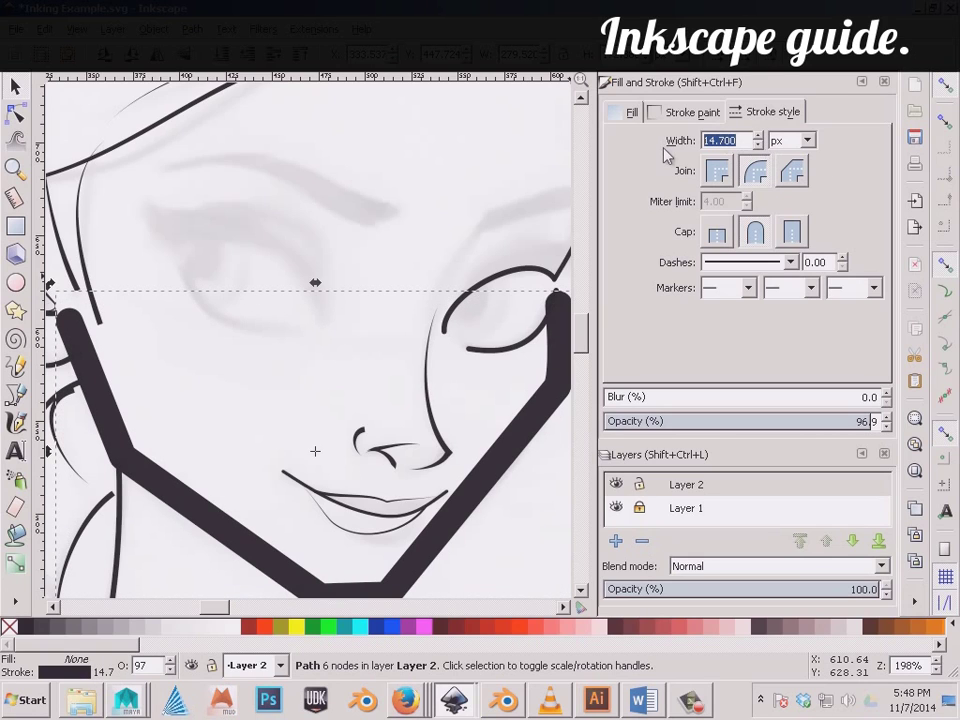
text(2.4)
key(Return)
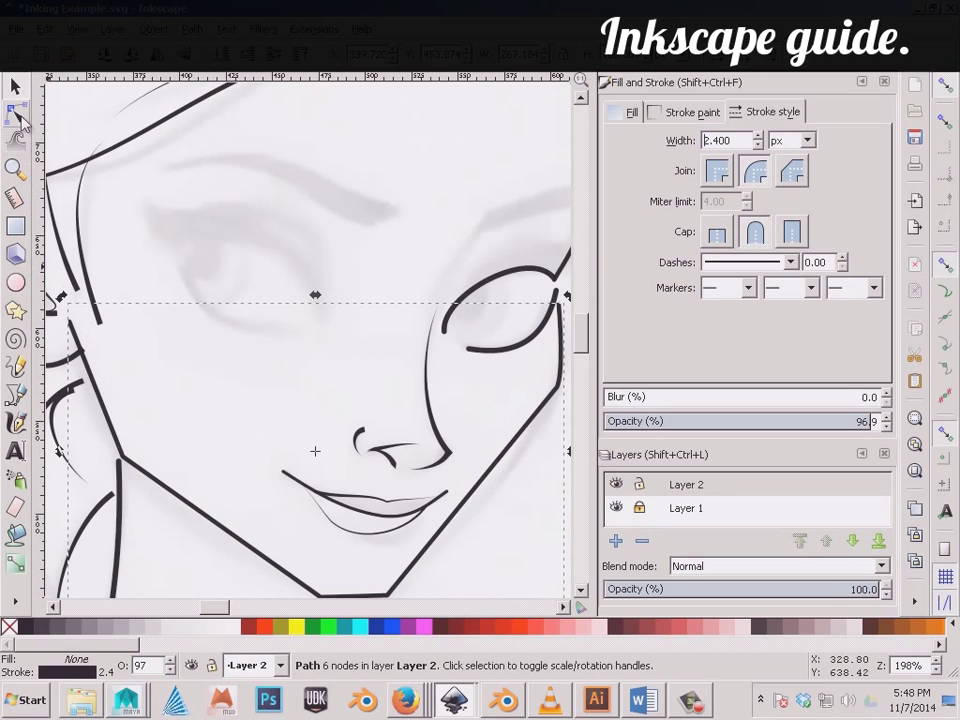
Bend the chin and lower jaw segments into curves with the Node tool.
click(17, 115)
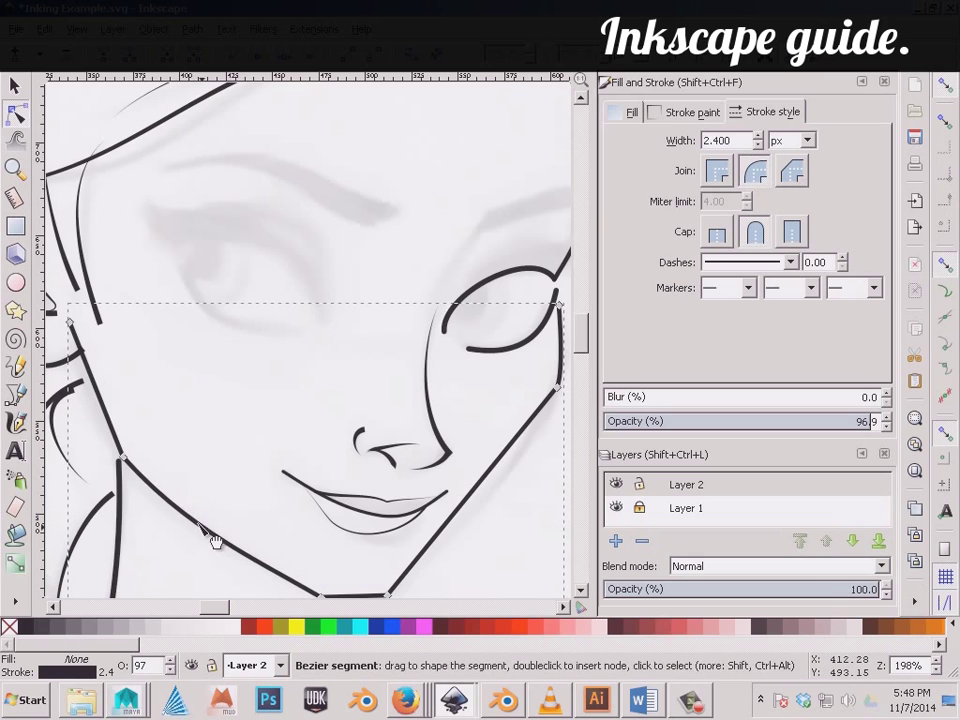
click(122, 458)
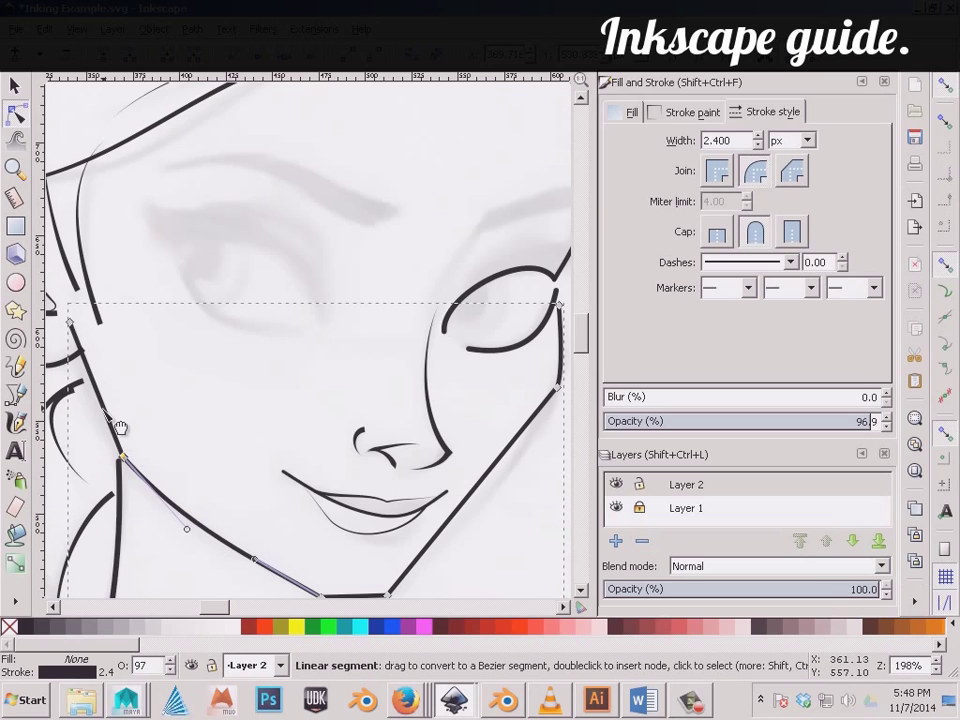
scroll(370, 541, down, 4)
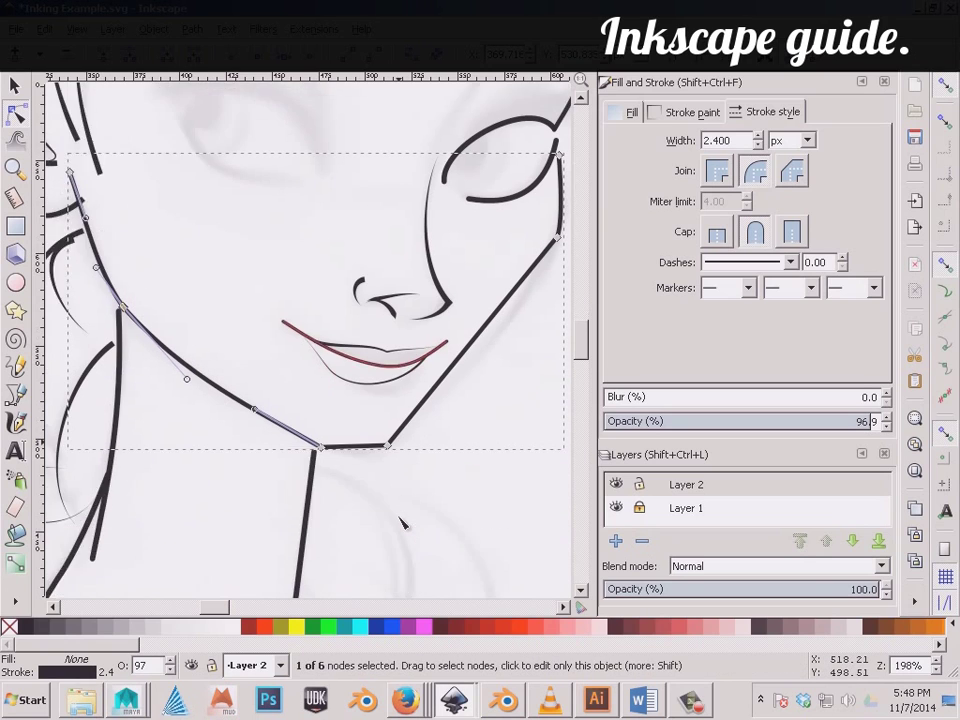
scroll(370, 541, up, 2)
drag(357, 524, 372, 535)
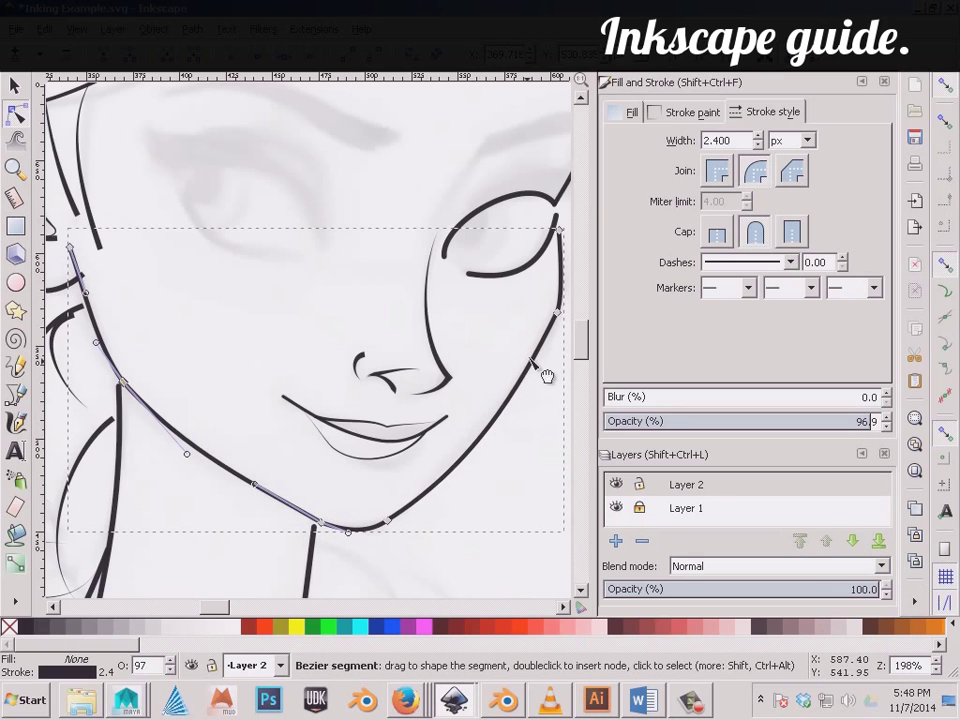
drag(219, 608, 227, 608)
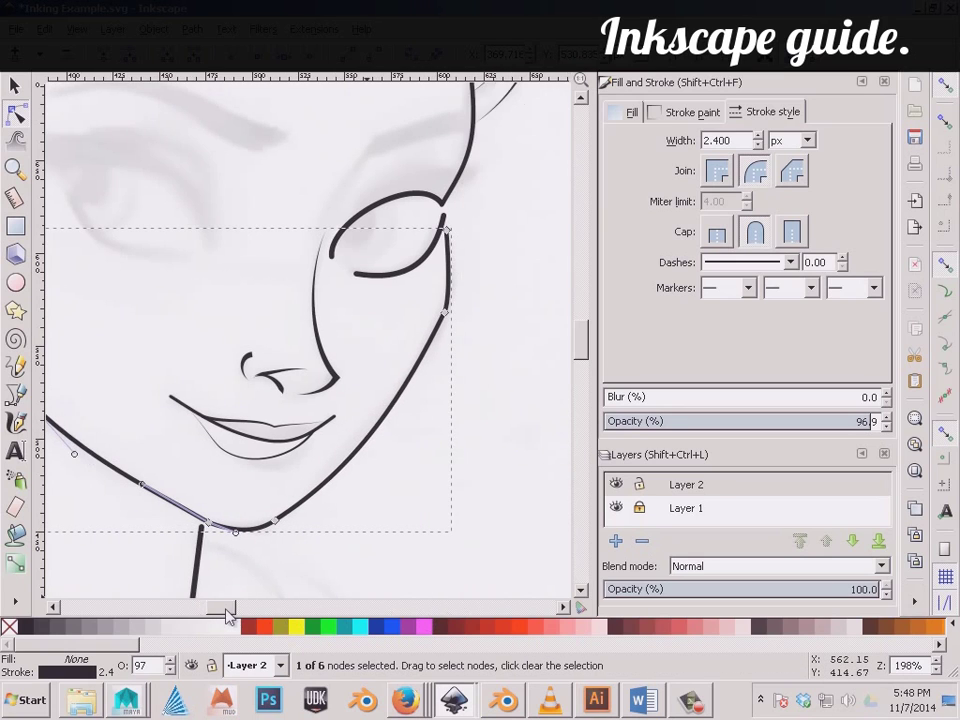
drag(417, 311, 418, 316)
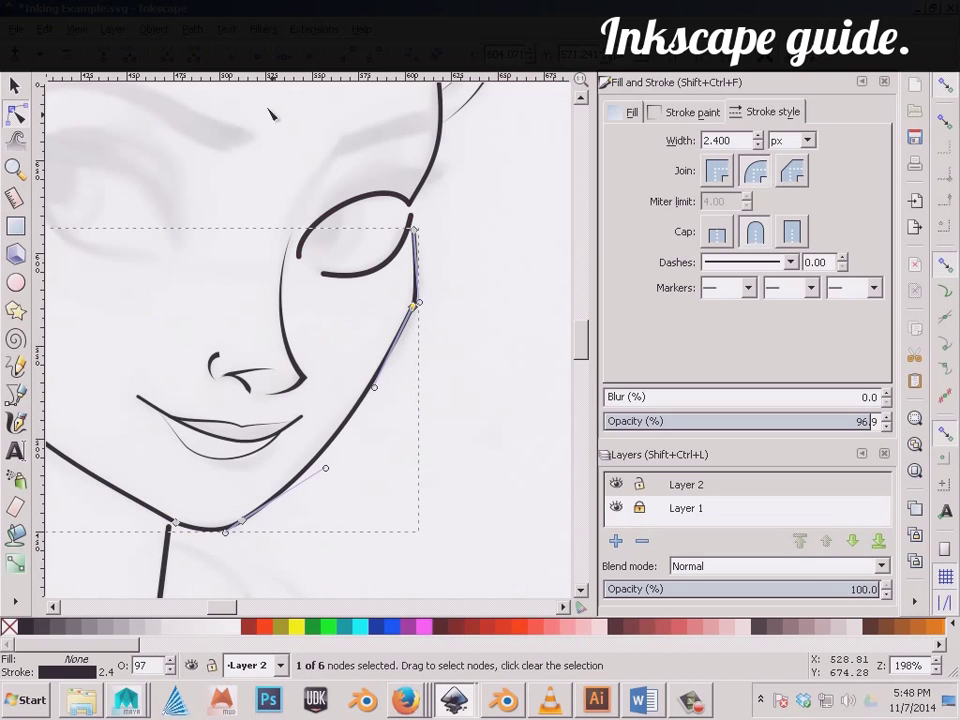
Curve the right cheek outward, delete the extra cheek node, and refine the jaw curves.
mouse_move(414, 265)
mouse_down()
mouse_move(428, 263)
mouse_move(413, 305)
mouse_up()
key(Delete)
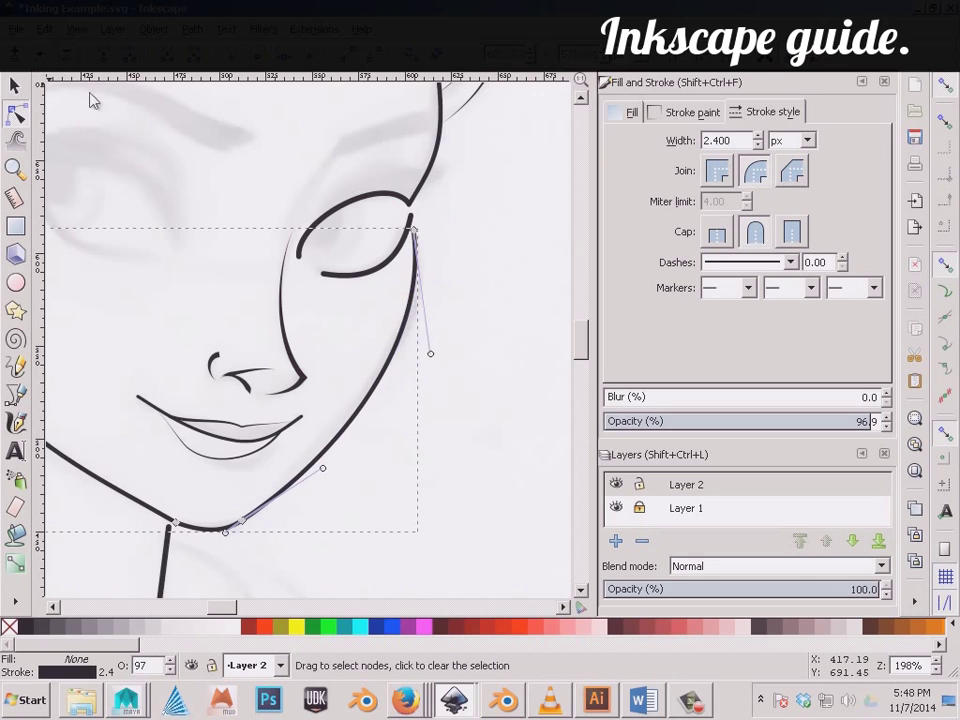
drag(428, 330, 383, 413)
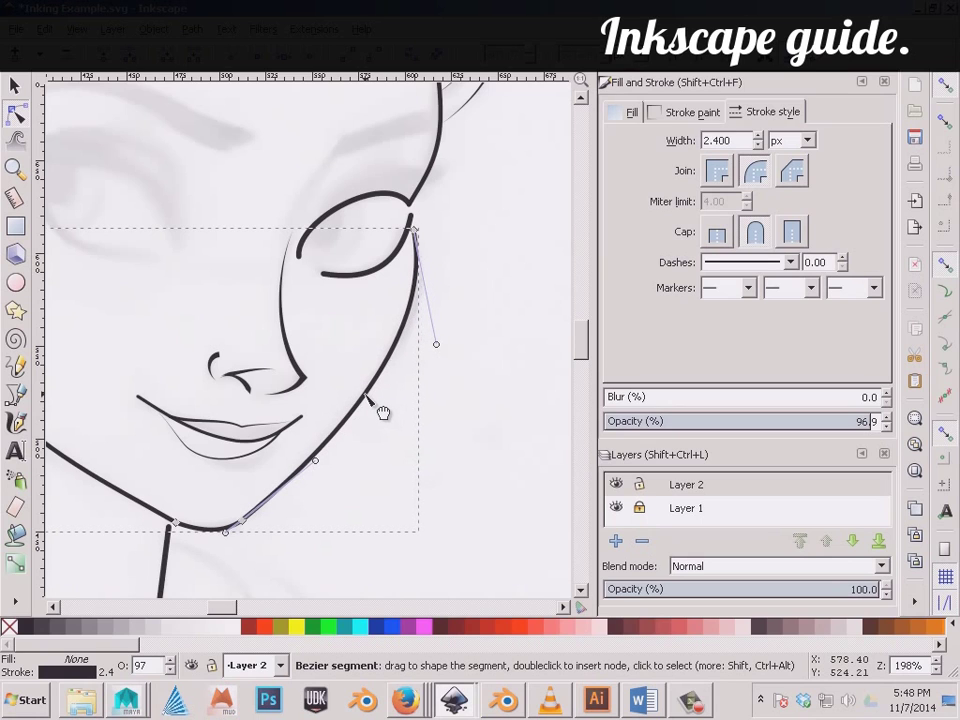
drag(430, 302, 430, 311)
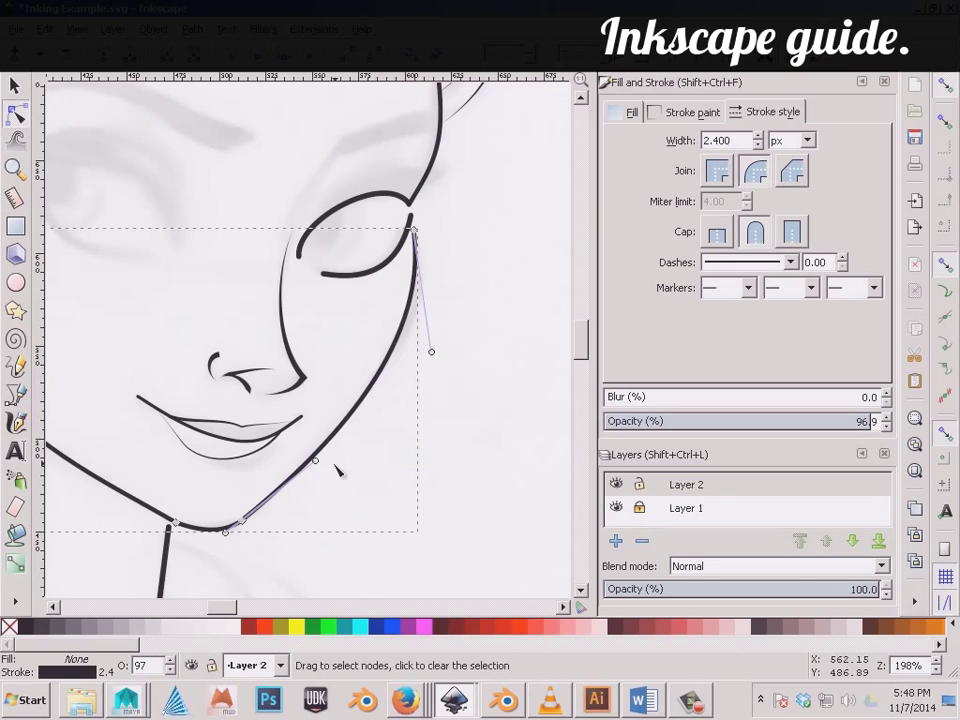
drag(316, 464, 314, 457)
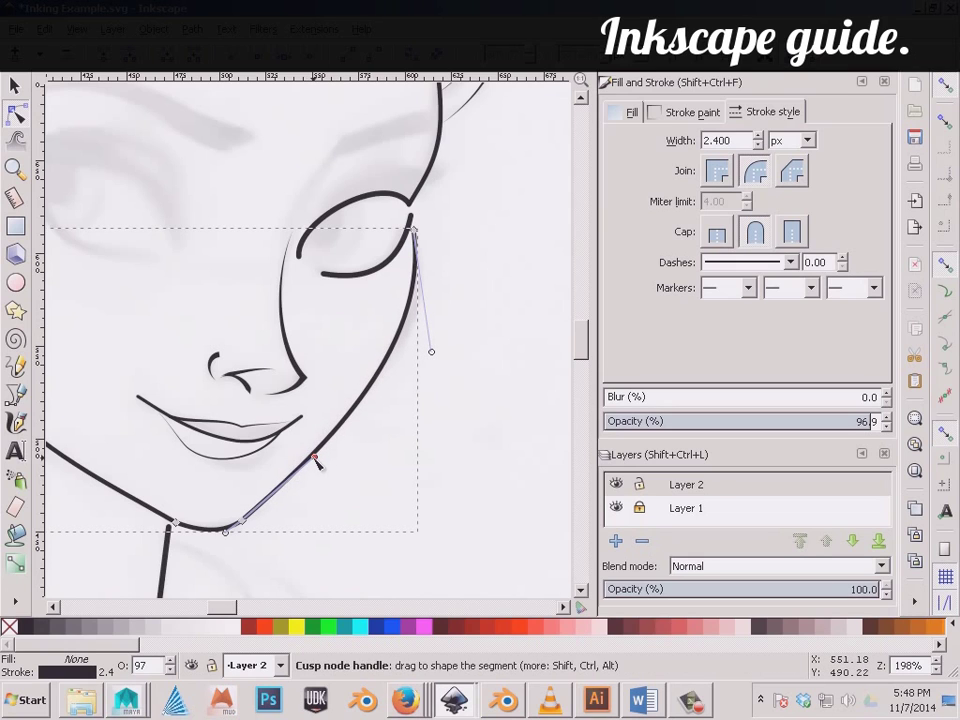
click(495, 470)
Reshape the jaw below the ear and adjust nodes on the upper hair strands.
scroll(352, 458, down, 1)
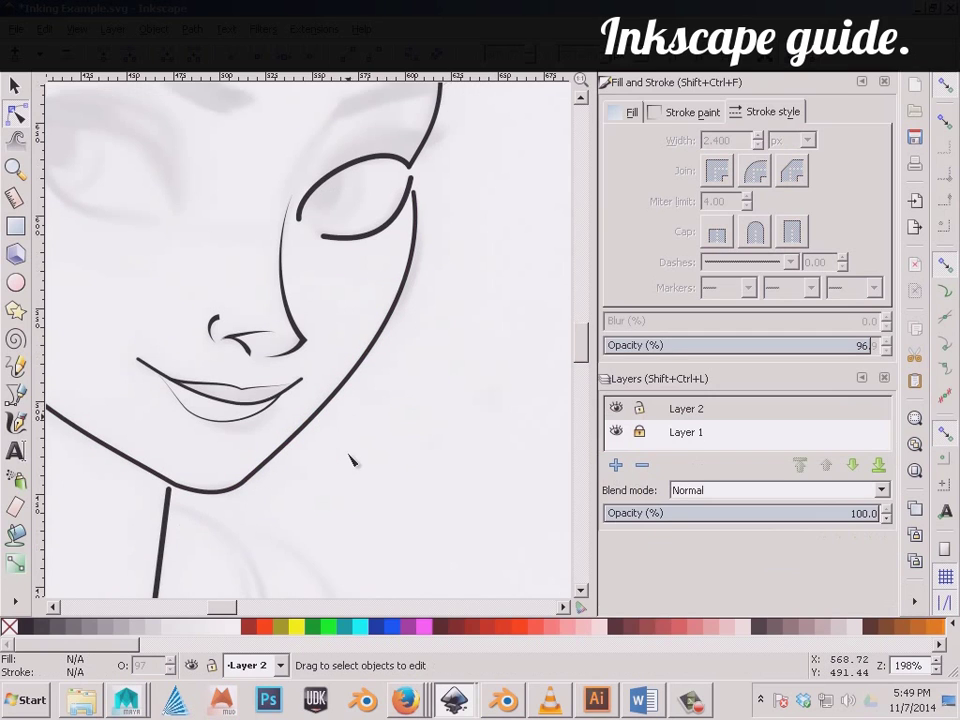
drag(232, 612, 216, 612)
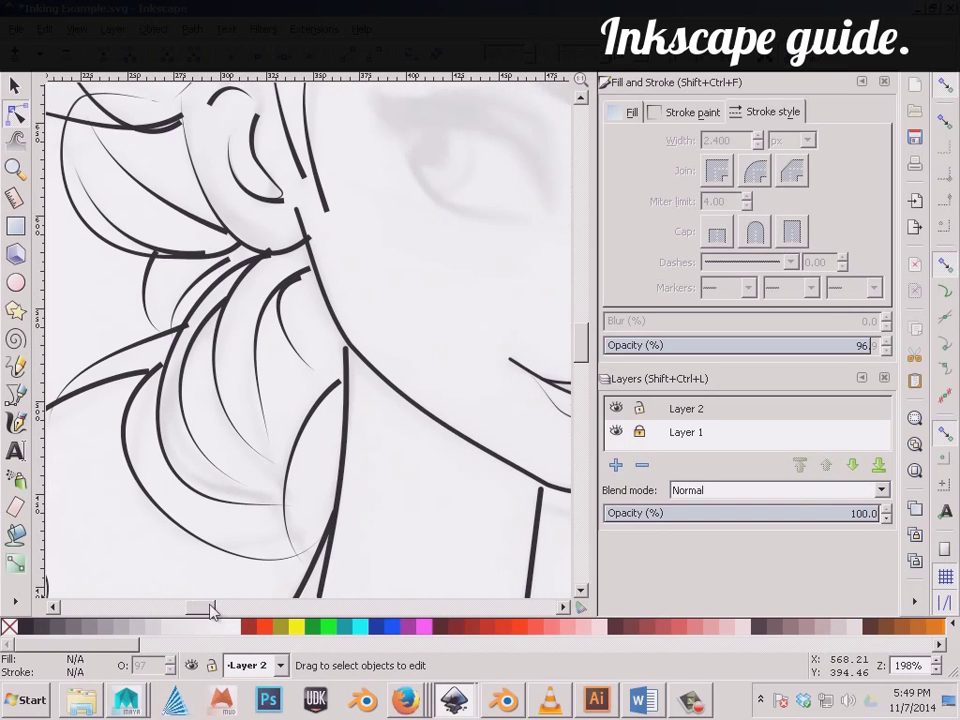
click(297, 233)
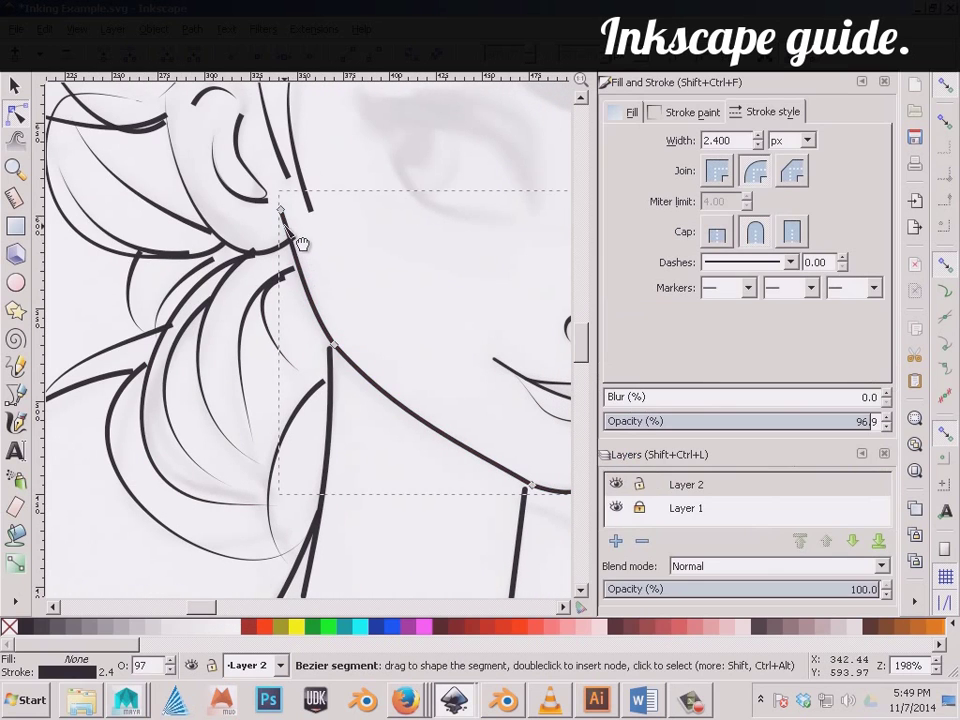
drag(307, 241, 303, 252)
scroll(306, 253, up, 1)
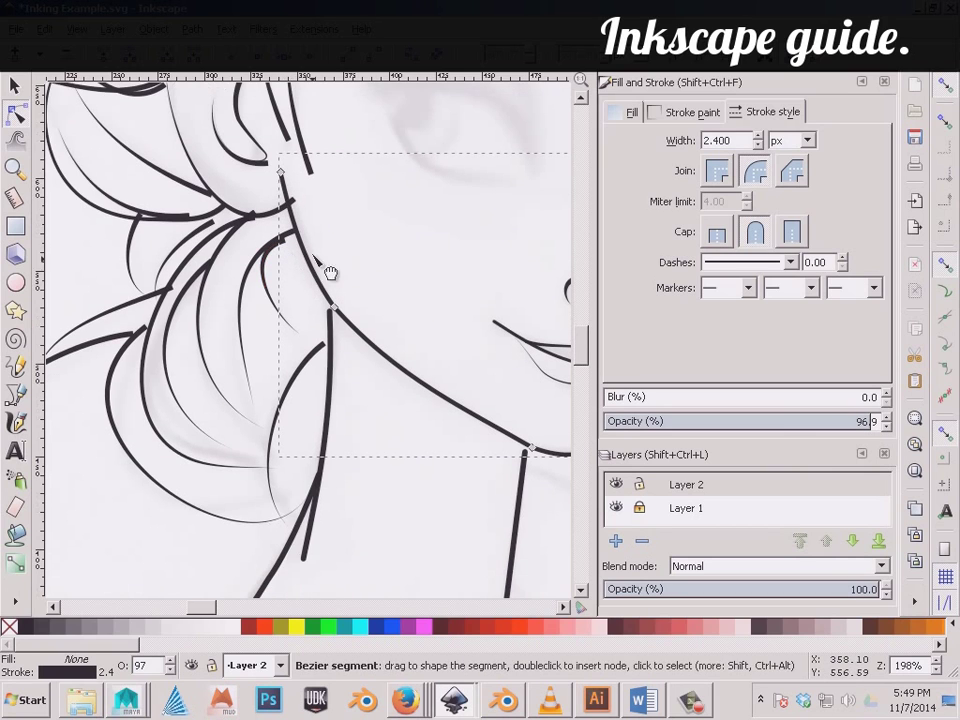
scroll(318, 265, up, 2)
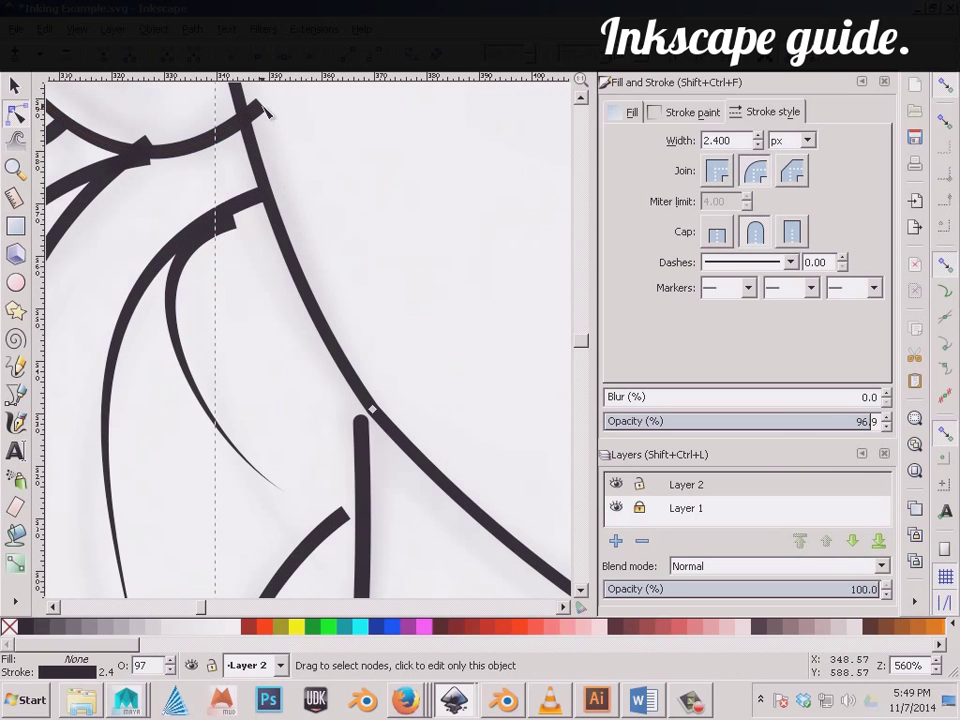
drag(257, 104, 251, 114)
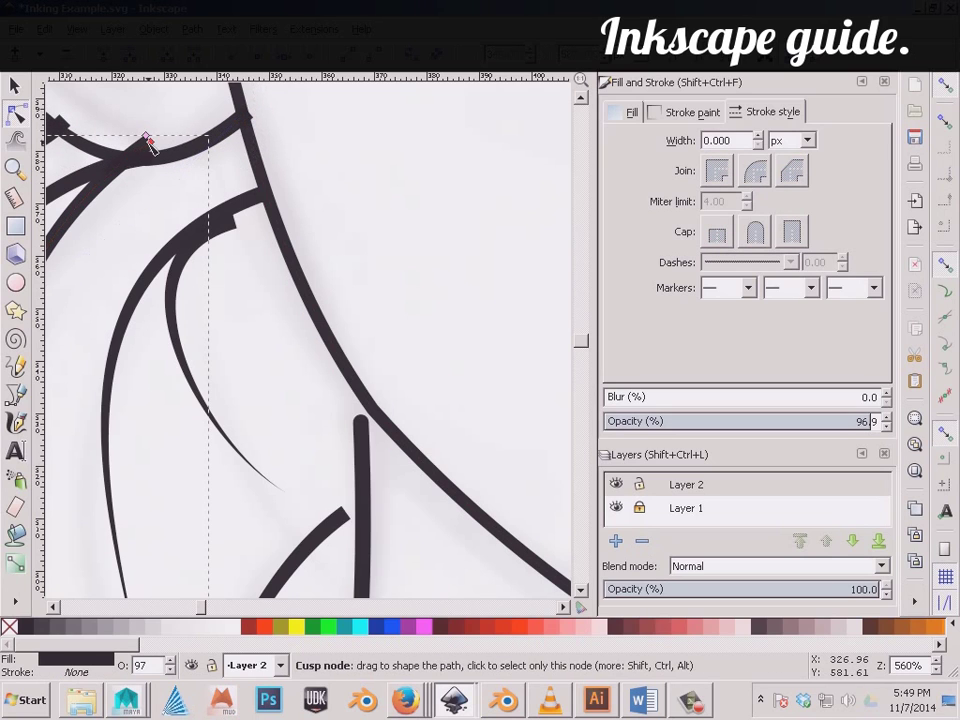
drag(149, 142, 152, 152)
Extend the neck stroke to the jaw and join the strand ends onto neck and hairline.
click(363, 465)
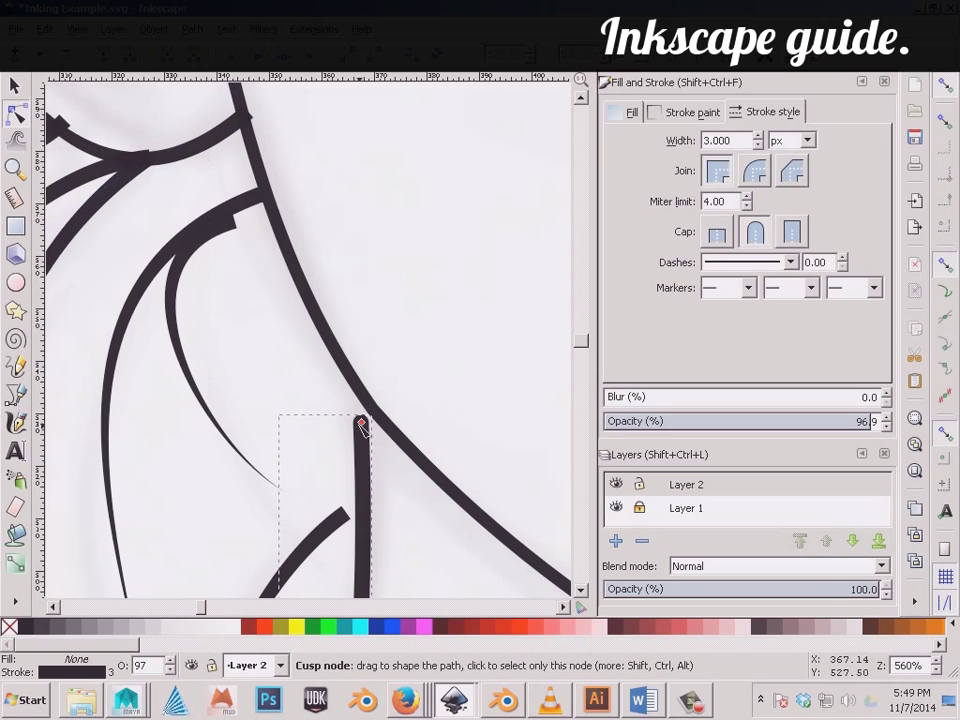
drag(361, 424, 361, 393)
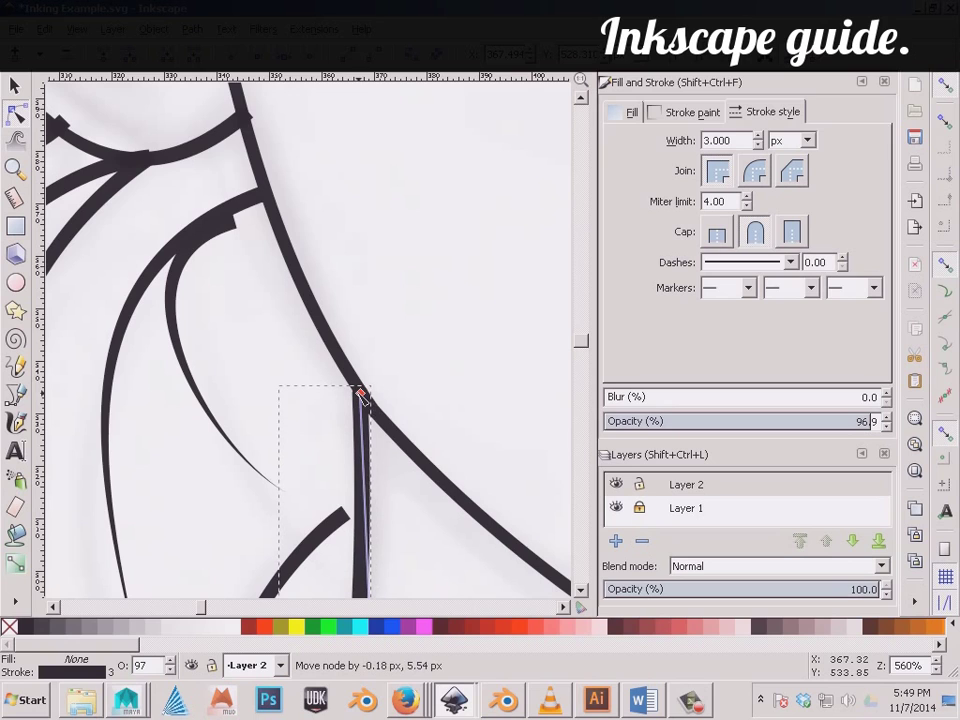
click(340, 518)
drag(344, 511, 361, 497)
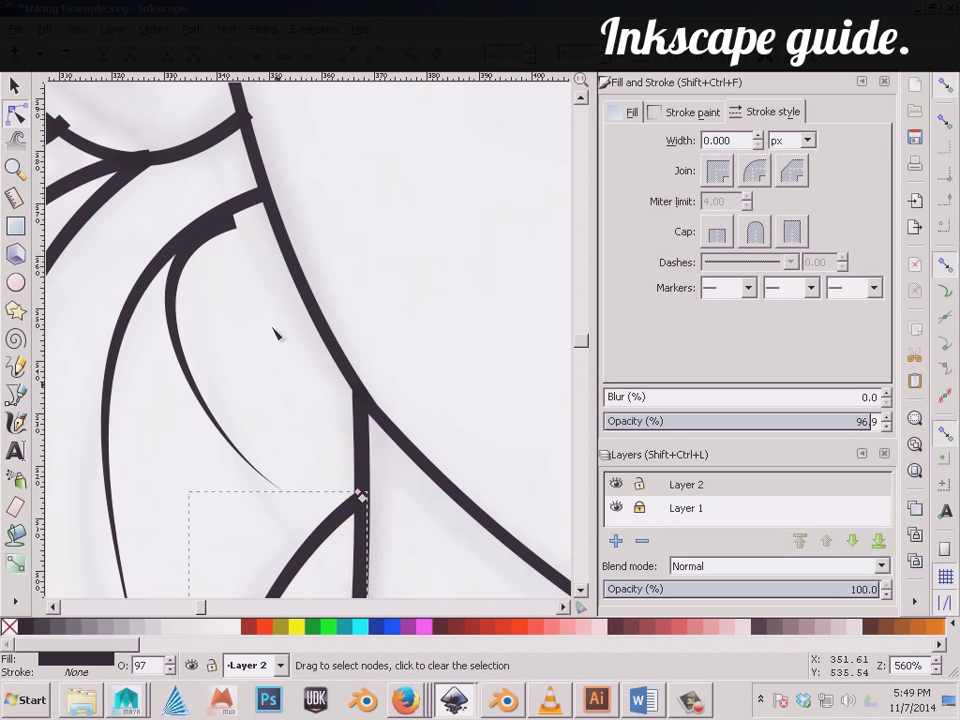
click(230, 222)
drag(233, 221, 267, 197)
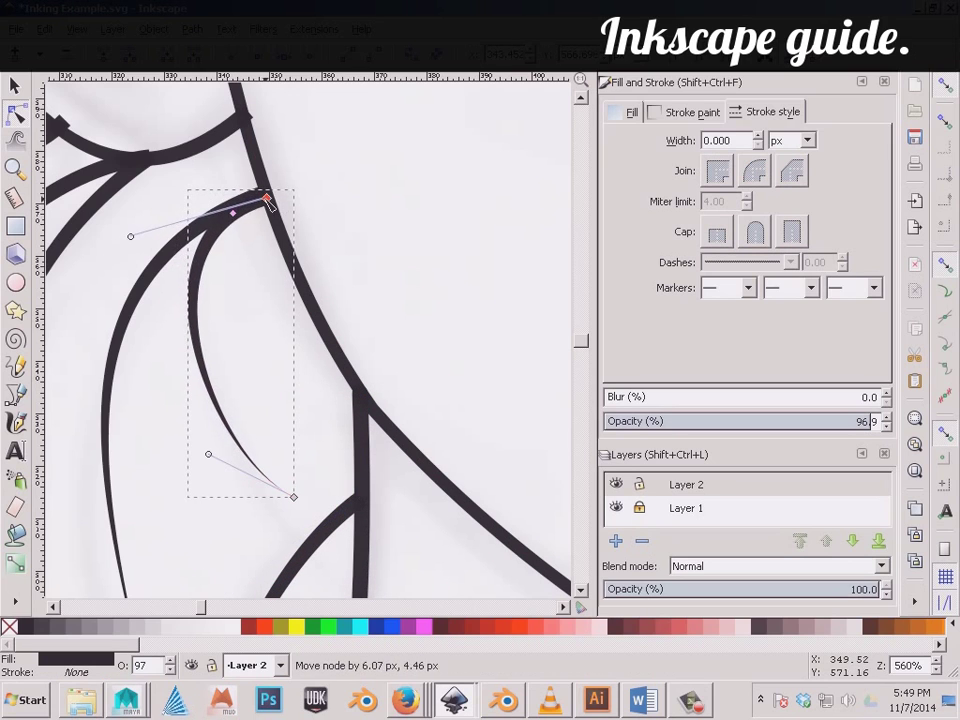
Adjust the width points of the top hair curve and the long right curve.
click(116, 184)
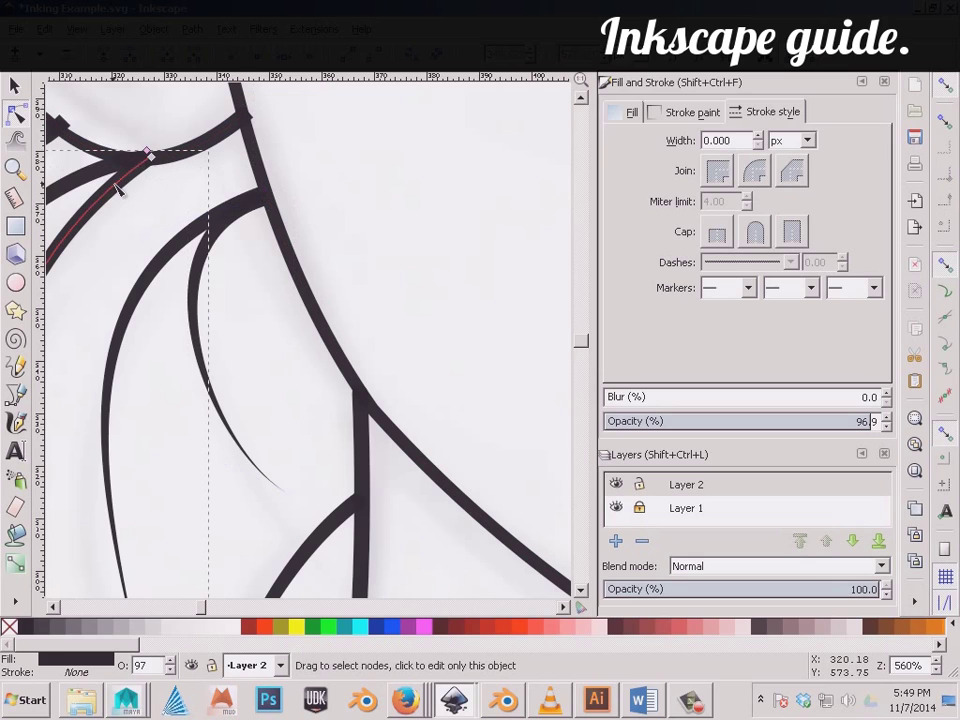
drag(147, 157, 139, 157)
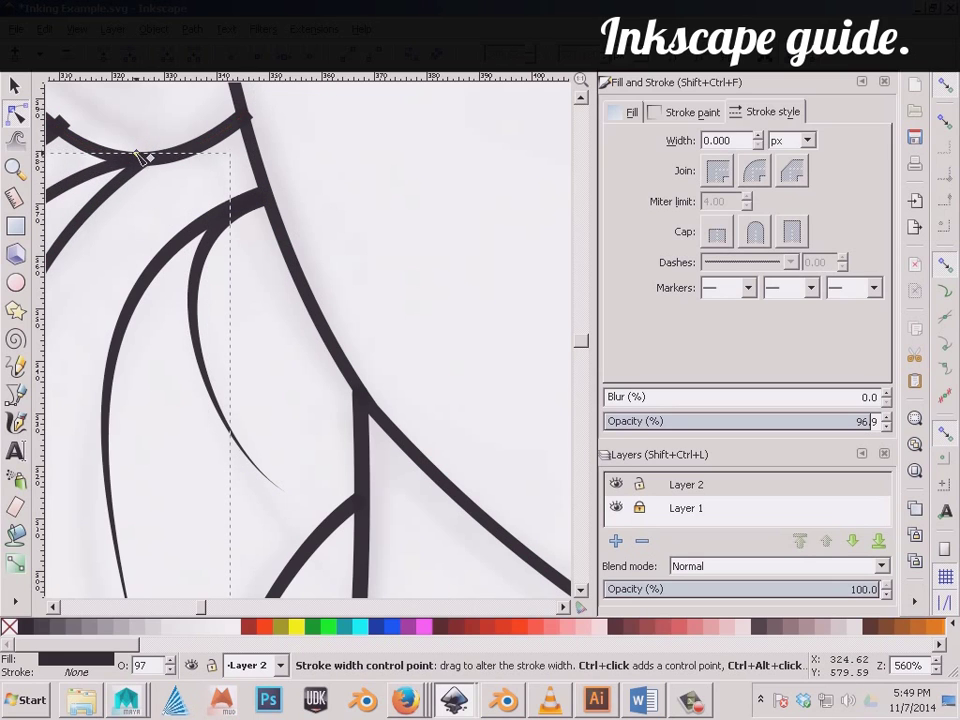
click(242, 108)
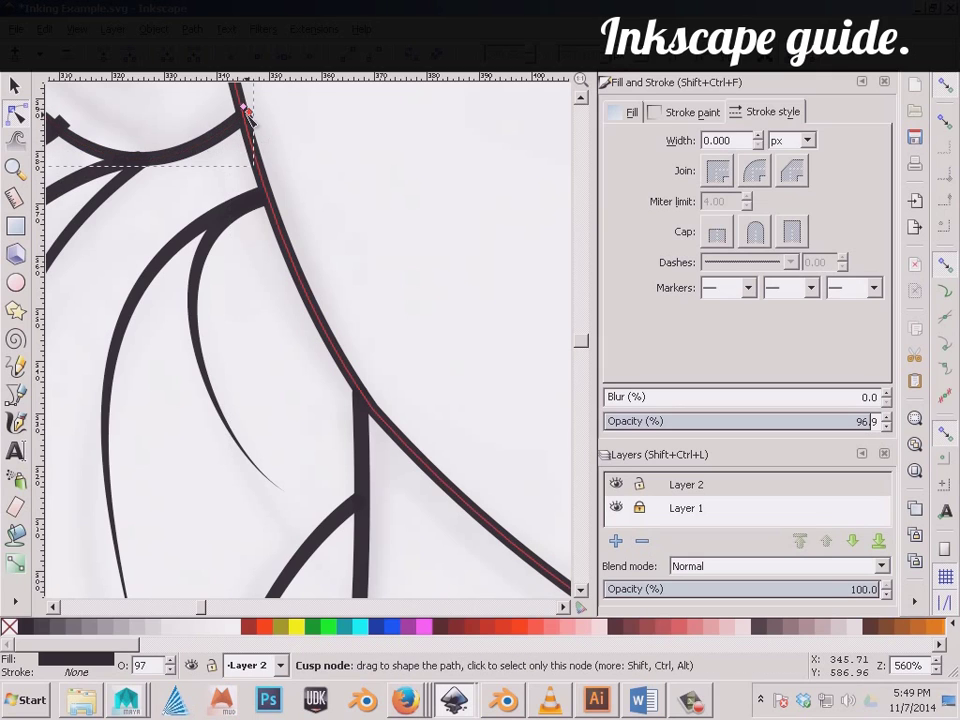
mouse_move(246, 110)
mouse_down()
mouse_move(257, 94)
mouse_move(247, 118)
mouse_up()
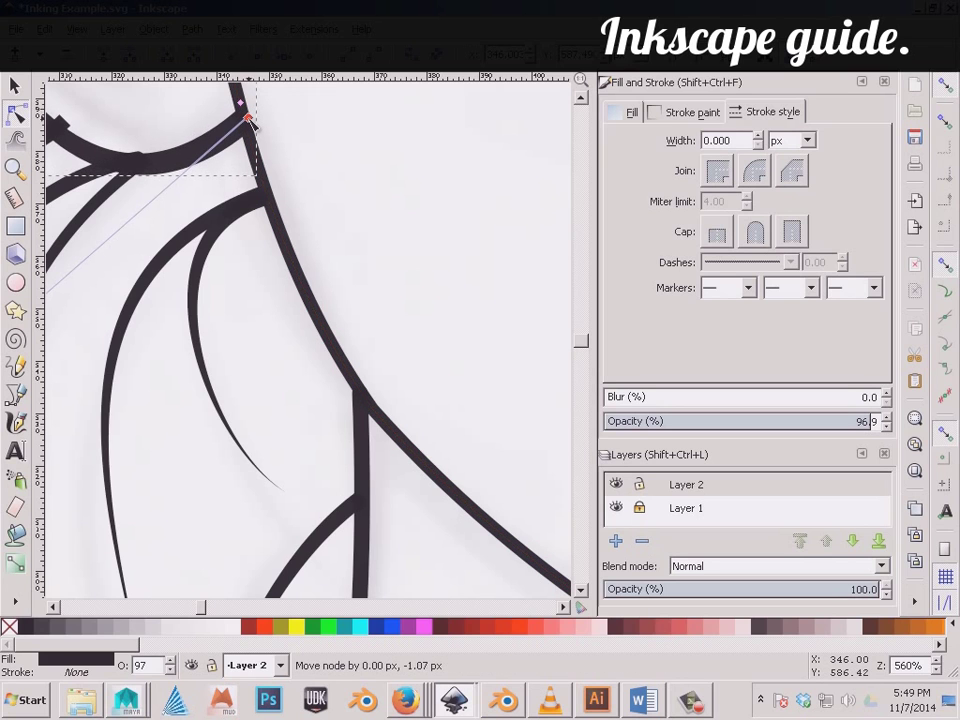
scroll(396, 403, down, 4)
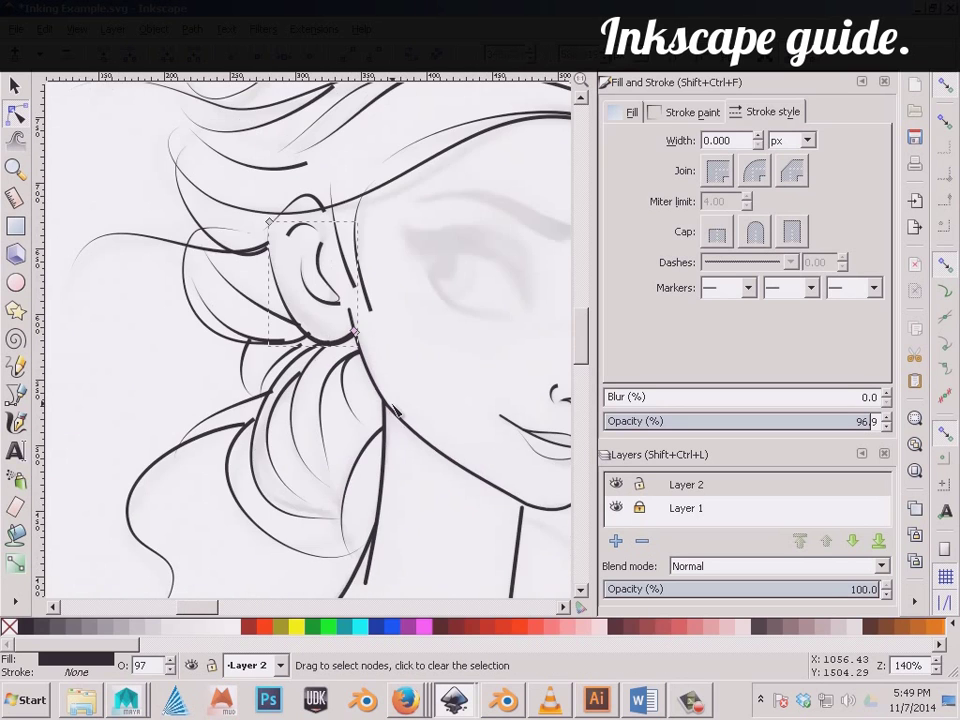
scroll(395, 408, down, 3)
scroll(456, 424, up, 2)
scroll(435, 422, up, 1)
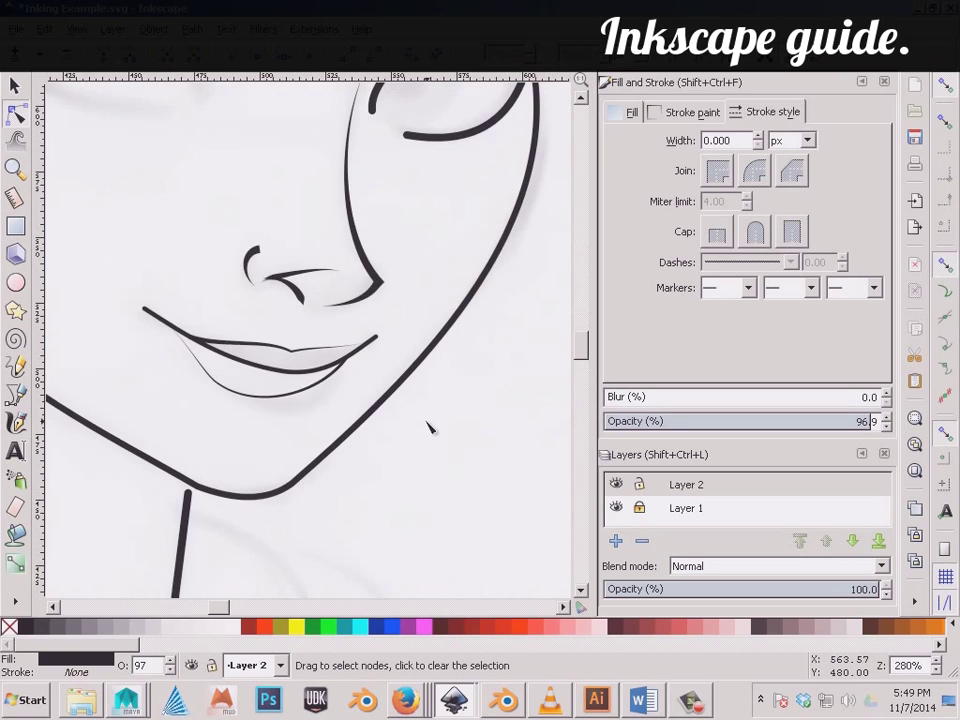
scroll(357, 396, up, 1)
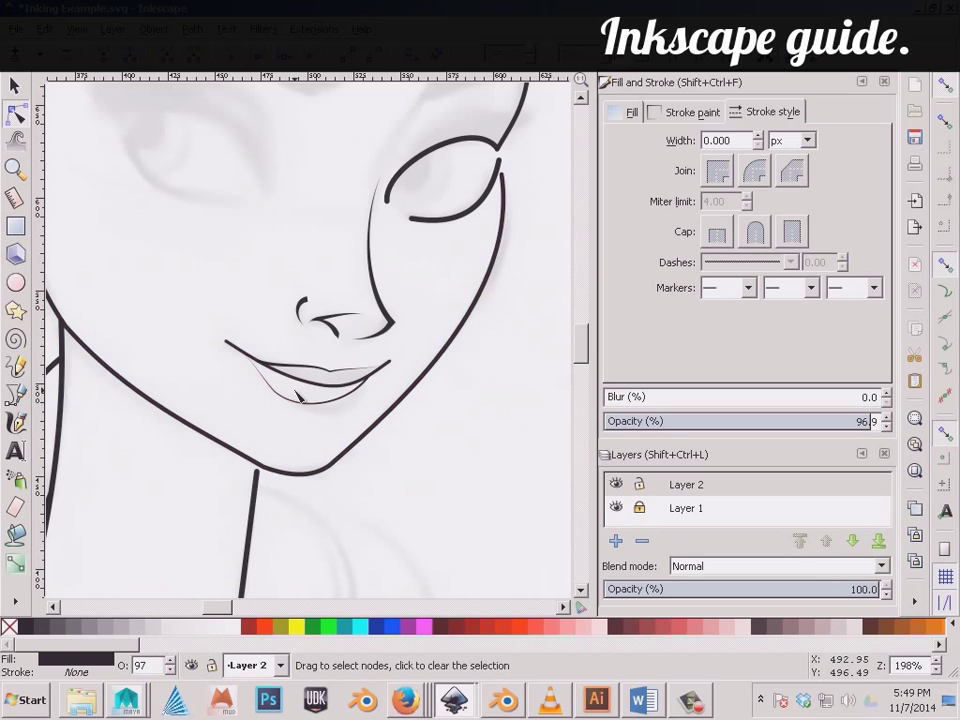
click(349, 408)
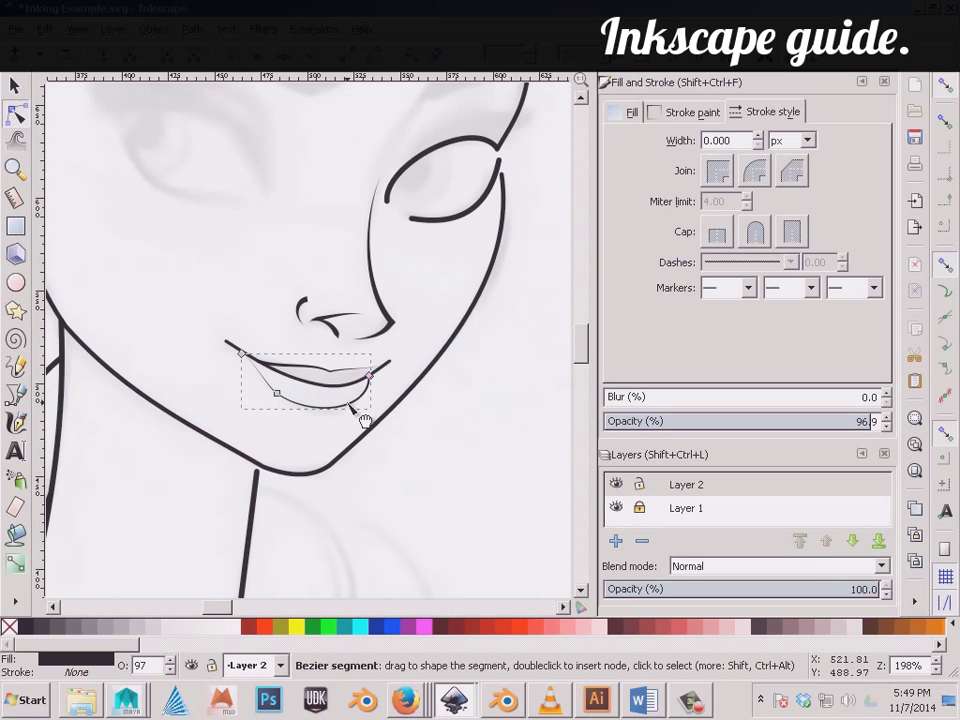
click(231, 288)
scroll(143, 231, up, 2)
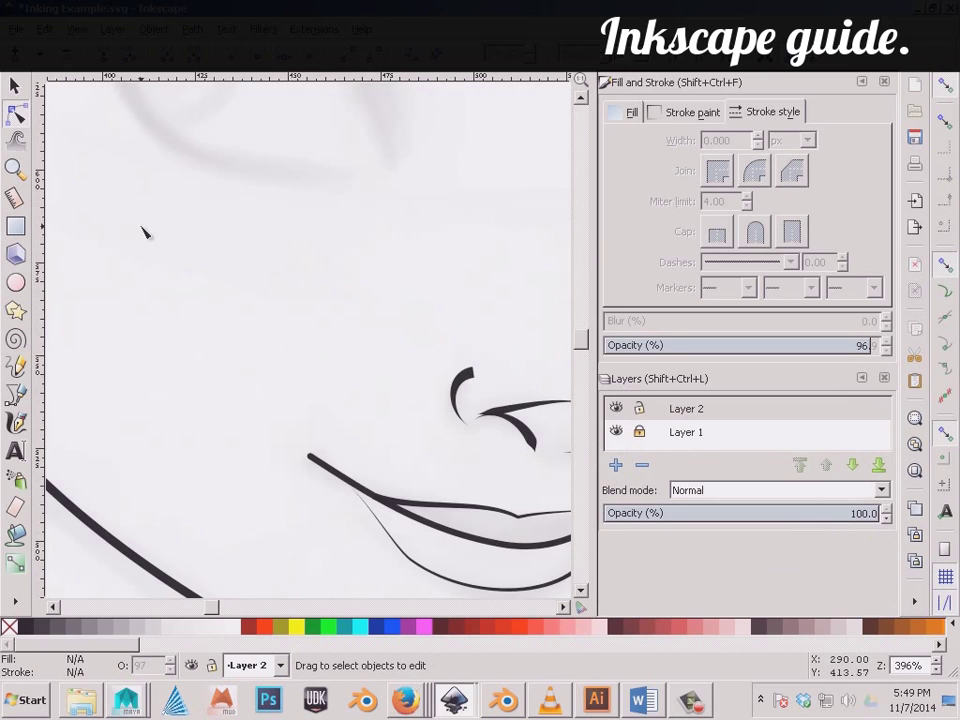
scroll(143, 231, down, 1)
scroll(170, 216, up, 3)
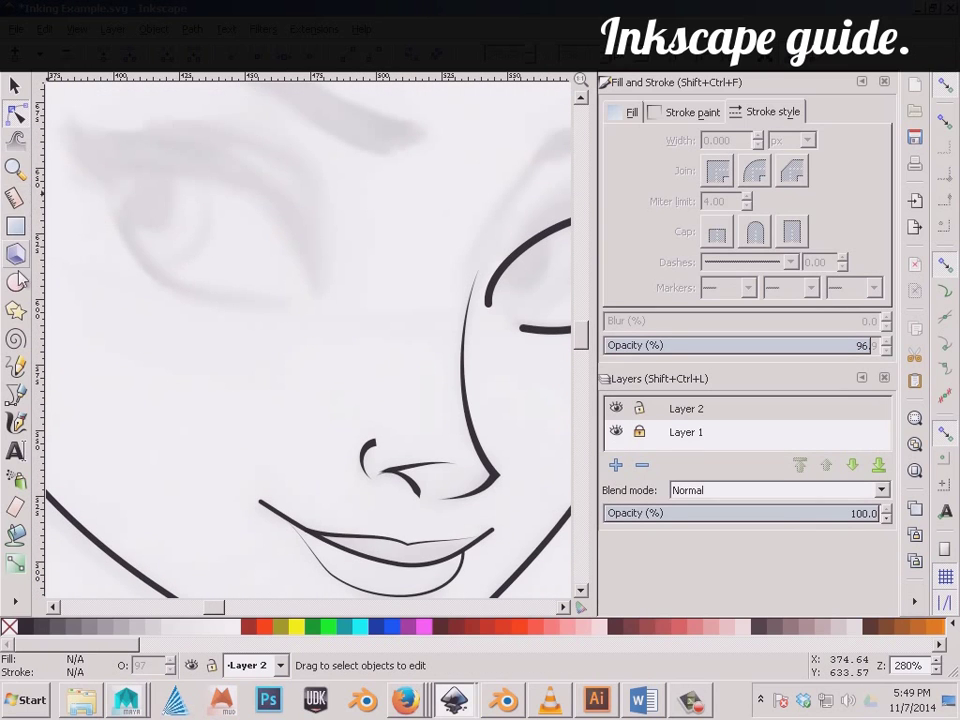
Draw a four-point Bezier outline around the left eye.
click(17, 393)
click(320, 294)
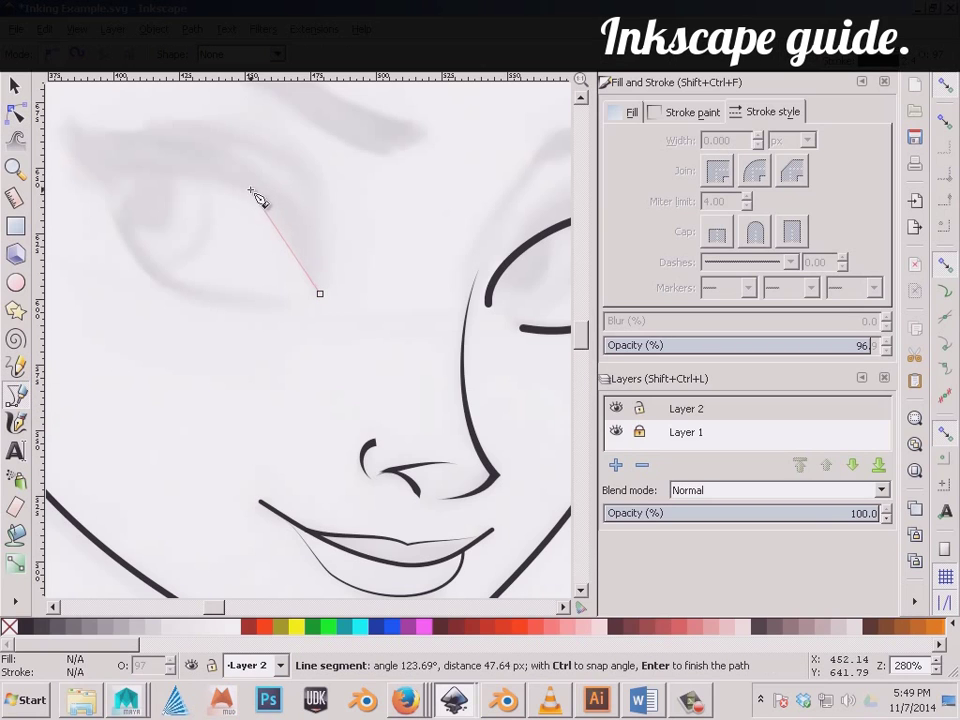
click(113, 170)
click(162, 279)
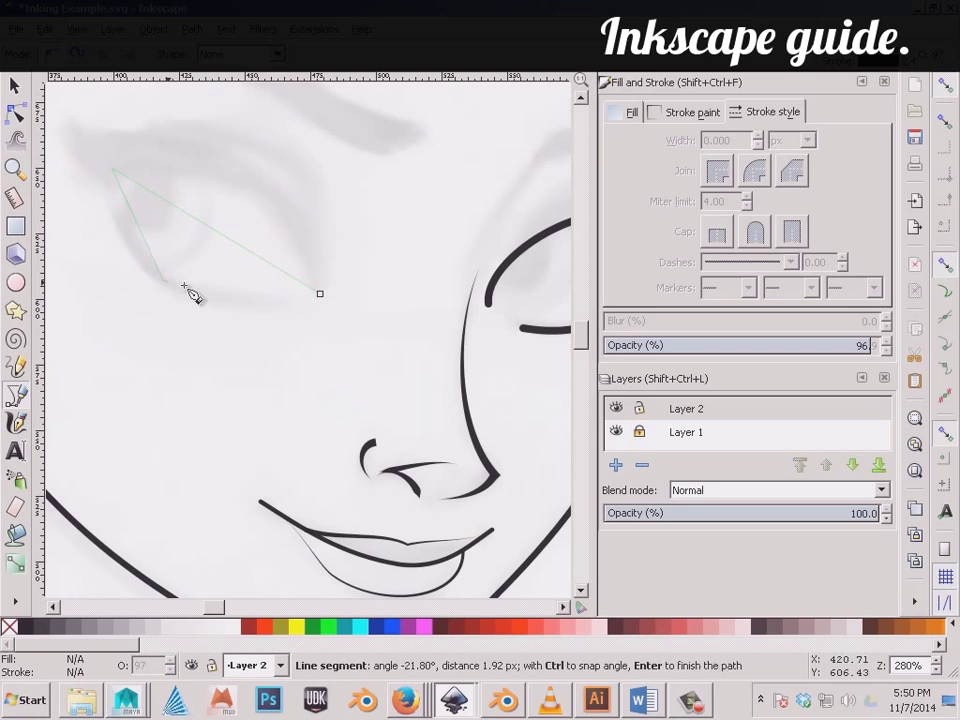
click(295, 299)
key(Return)
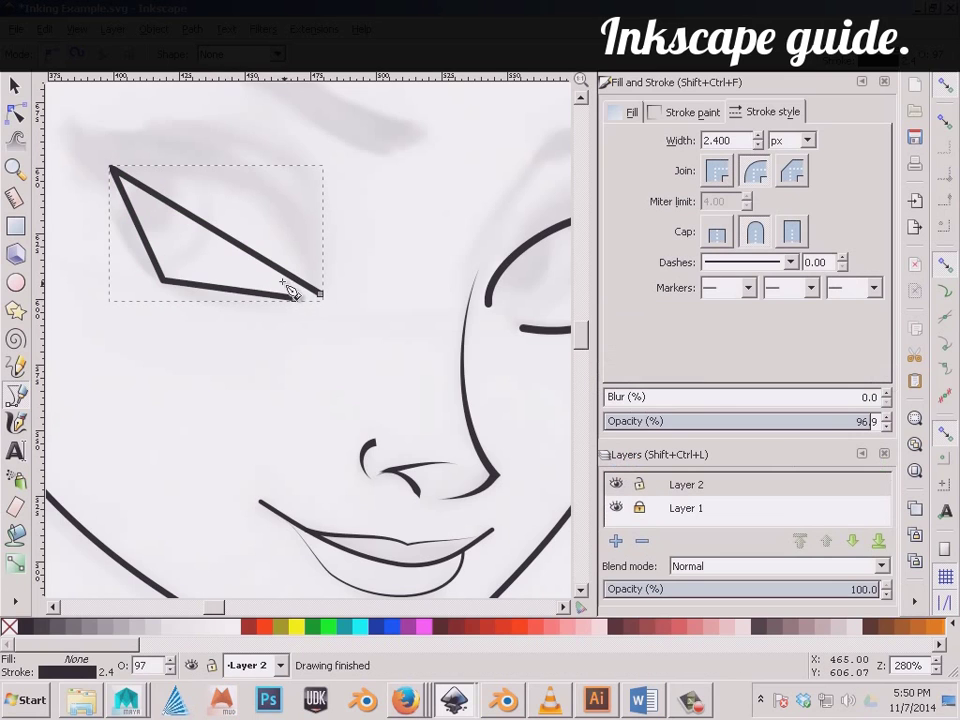
Bend the eye outline's top, left and bottom edges into an almond curve.
click(15, 113)
mouse_move(238, 245)
mouse_down()
mouse_move(270, 225)
mouse_move(274, 208)
mouse_move(240, 199)
mouse_up()
drag(150, 240, 131, 236)
drag(223, 293, 223, 302)
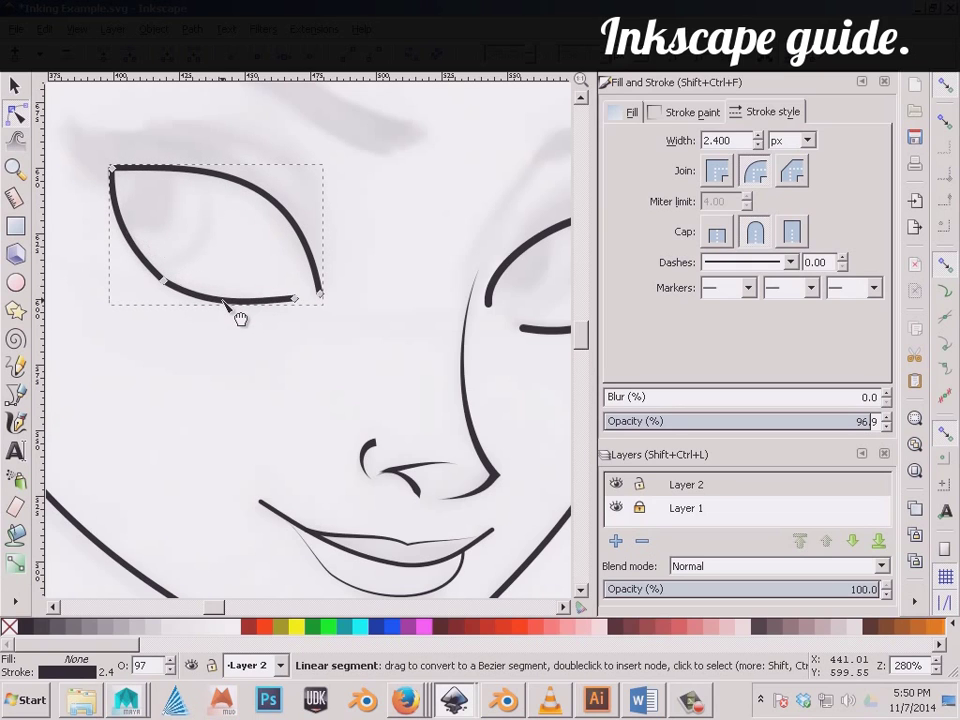
click(180, 180)
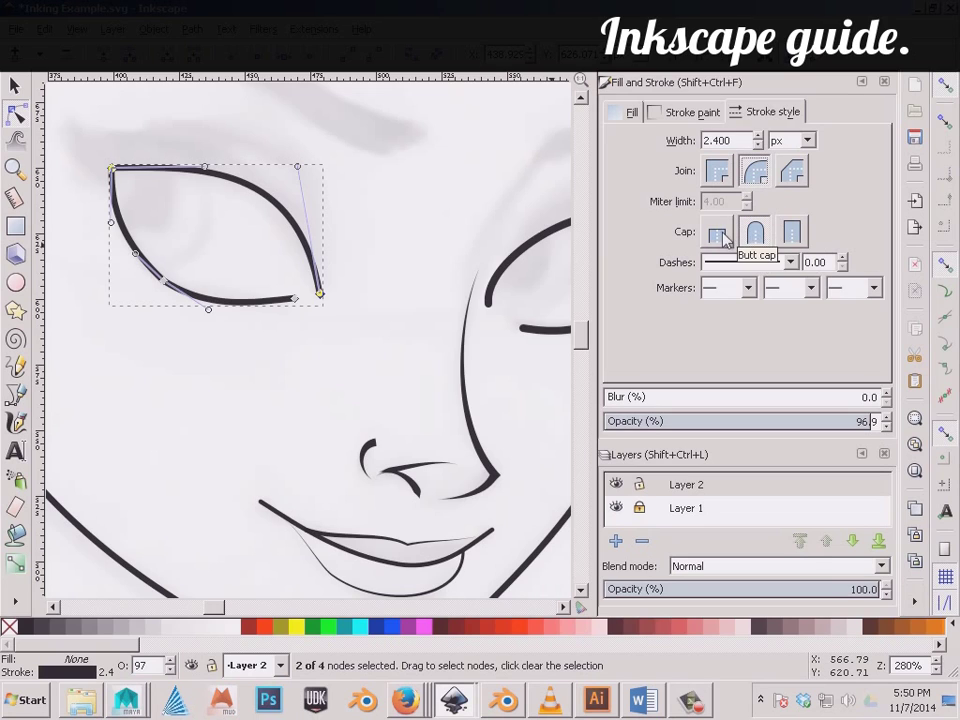
Apply round caps to the eye outline's 2.4 px stroke and switch to the Pencil tool.
click(757, 237)
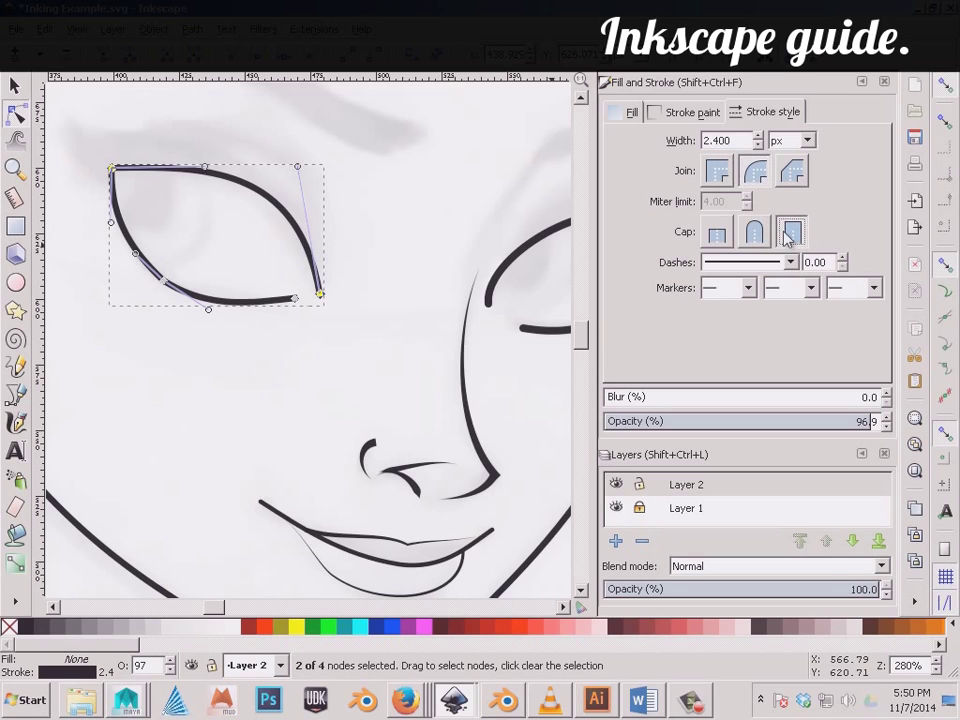
click(258, 270)
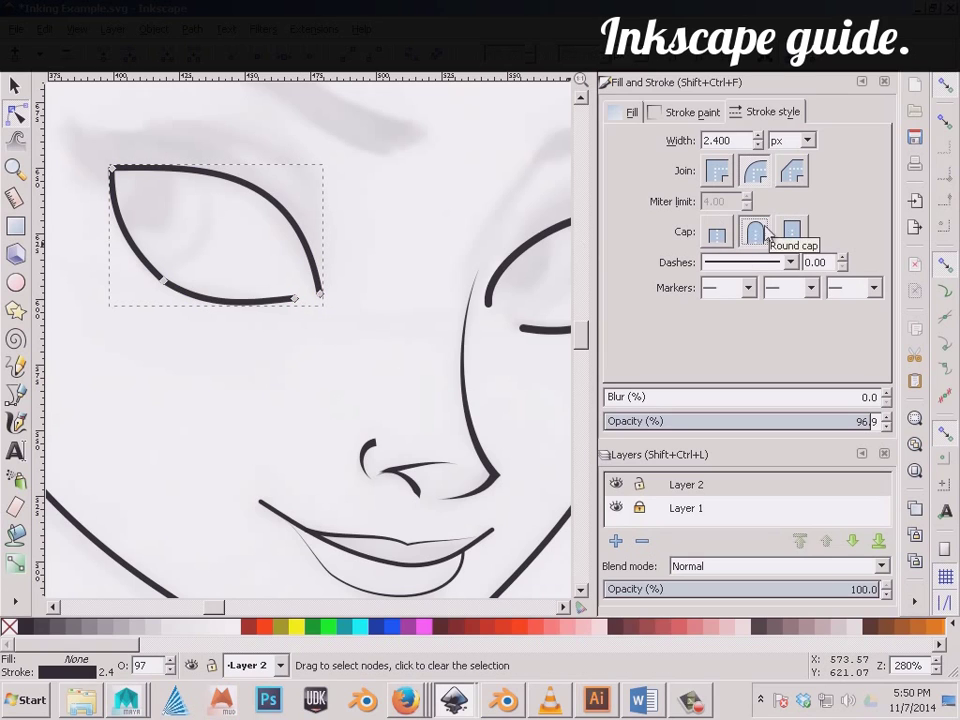
click(15, 368)
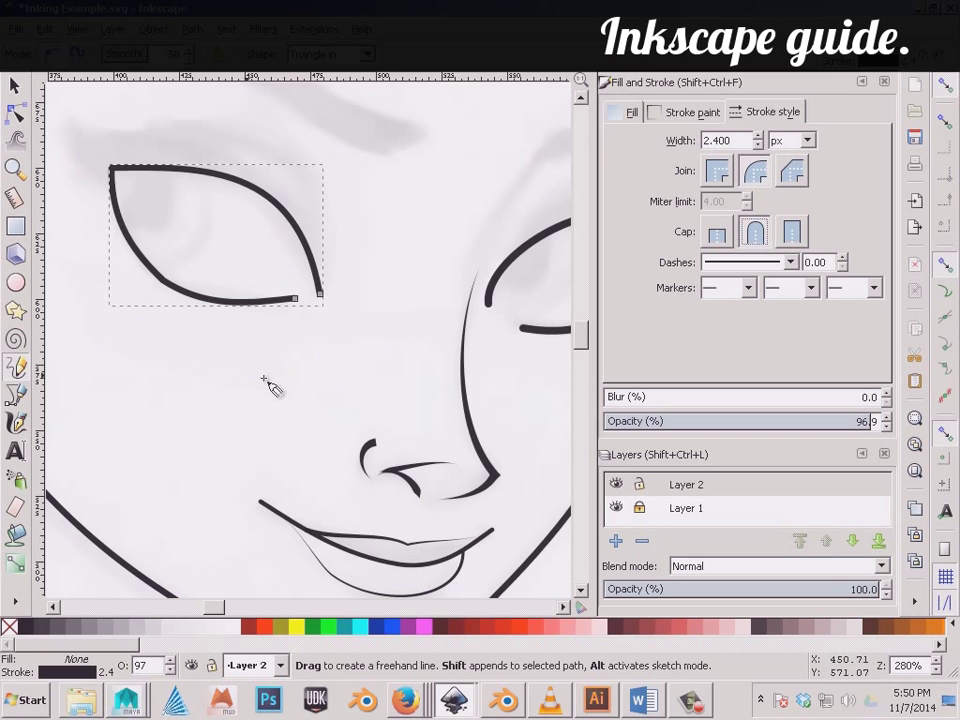
Pan and zoom the canvas to centre the eye outline in view.
key(Escape)
key(space)
ctrl+scroll(503, 510, up, 1)
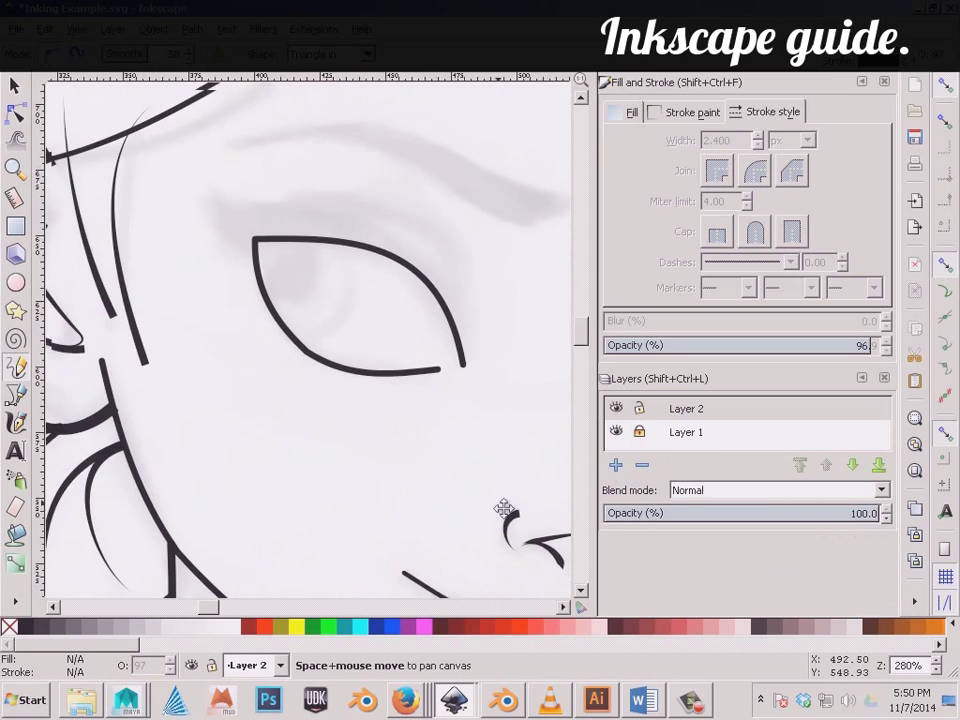
ctrl+scroll(429, 473, up, 1)
mouse_move(429, 473)
mouse_down()
mouse_move(544, 561)
mouse_move(529, 627)
mouse_up()
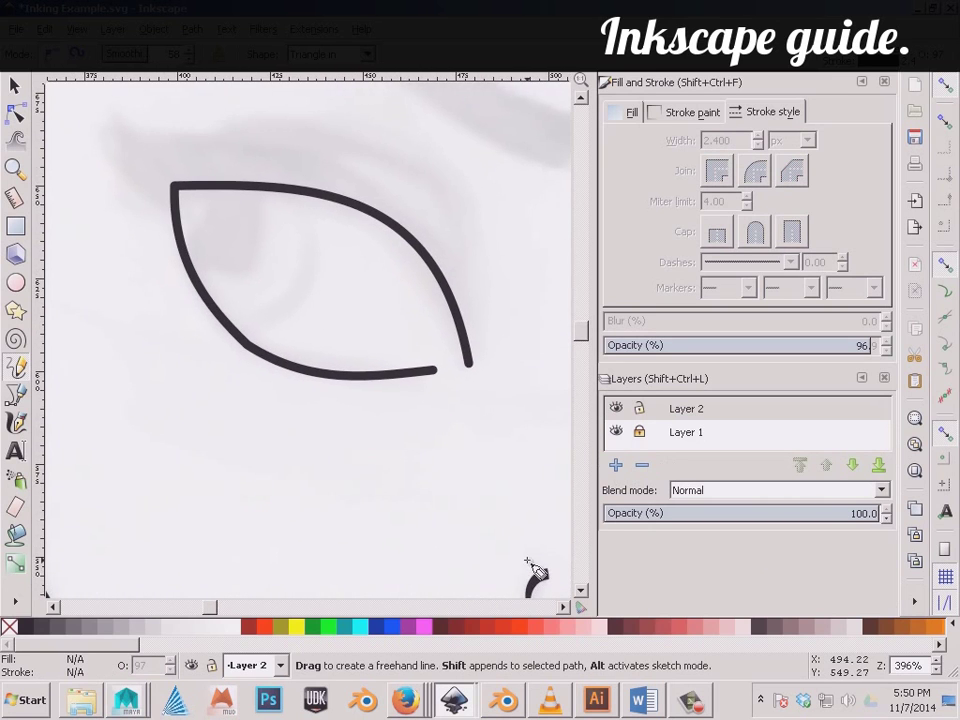
key(space)
drag(253, 403, 310, 523)
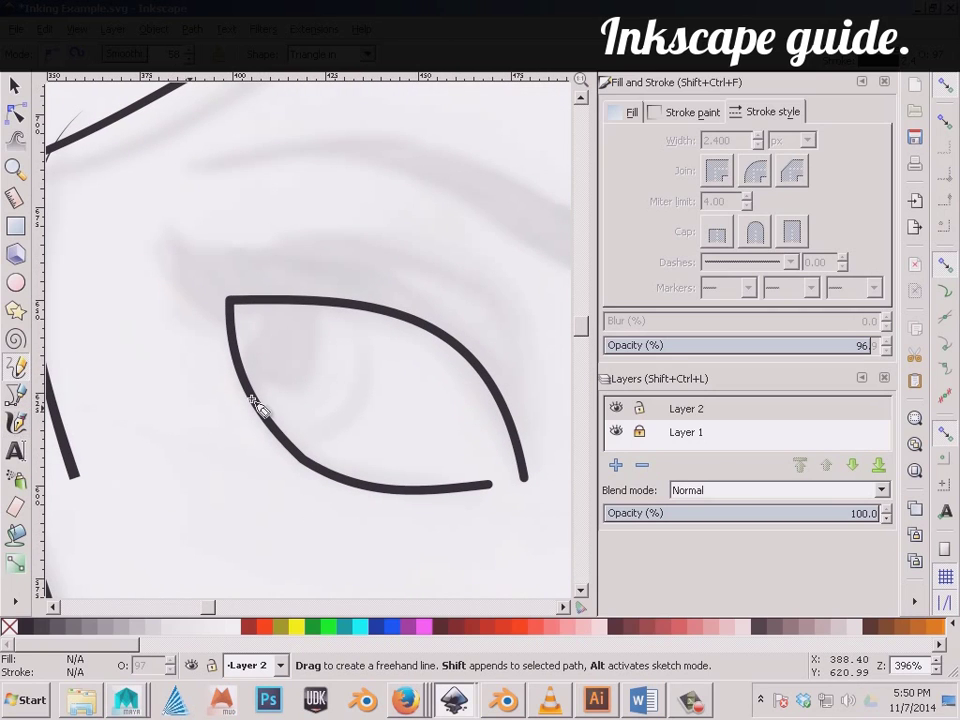
key(space)
mouse_move(366, 396)
mouse_down()
mouse_move(322, 342)
mouse_move(310, 353)
mouse_move(345, 354)
mouse_up()
key(space)
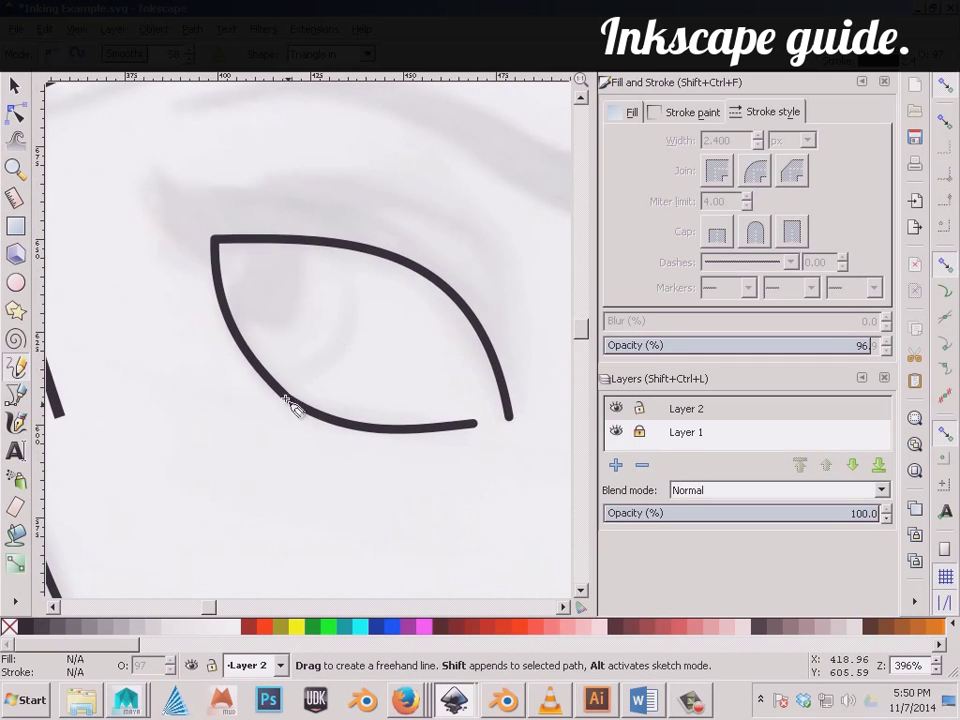
Make the eye outline's lower-left node smooth.
click(15, 113)
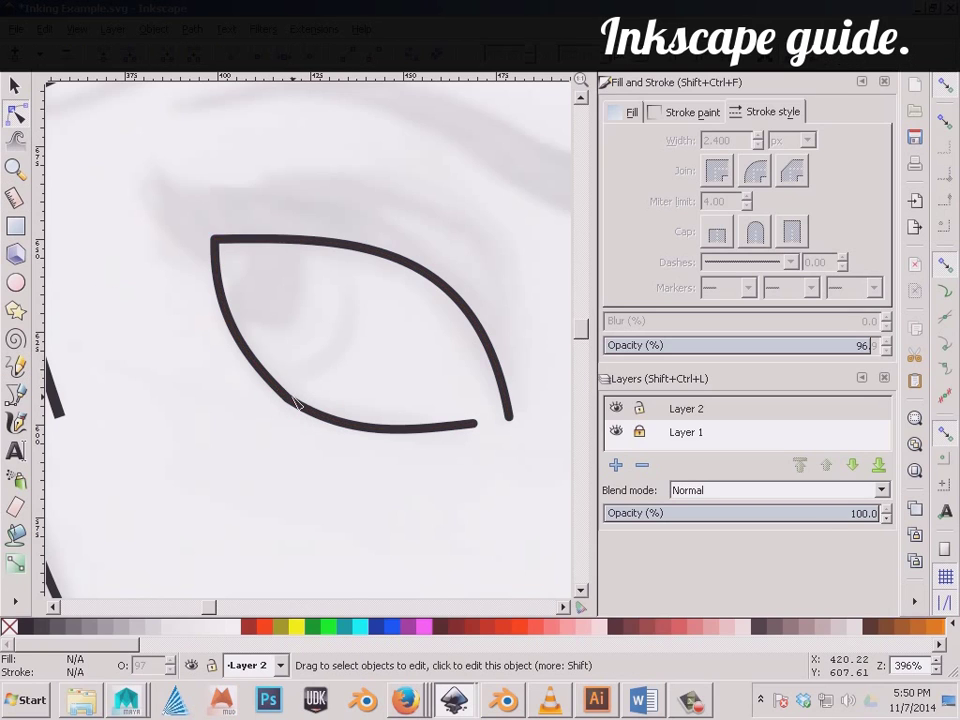
click(311, 421)
click(288, 400)
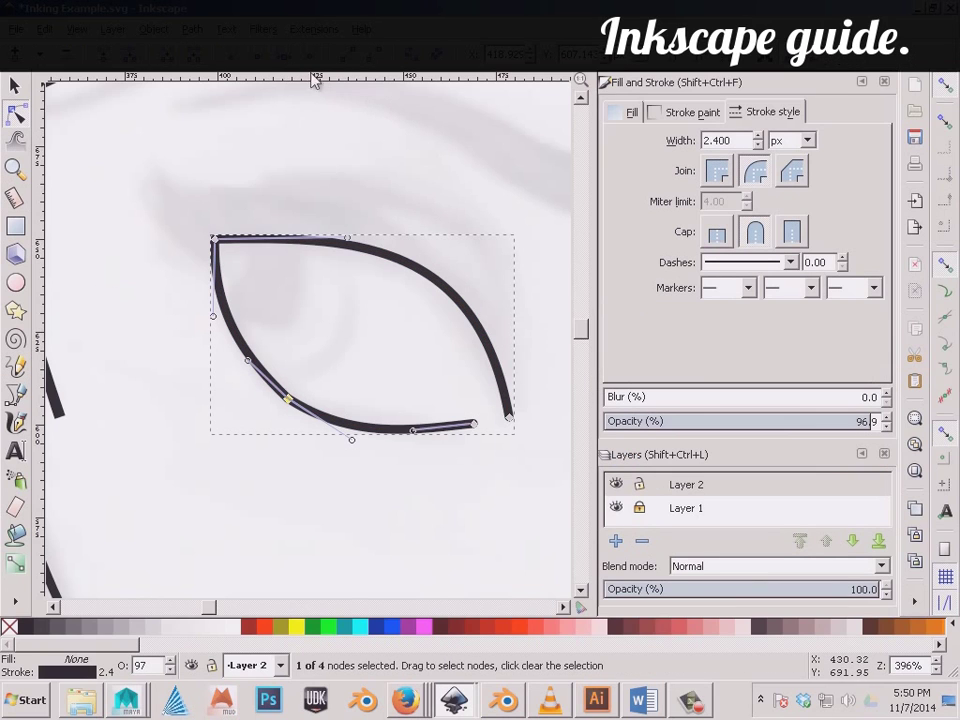
click(257, 60)
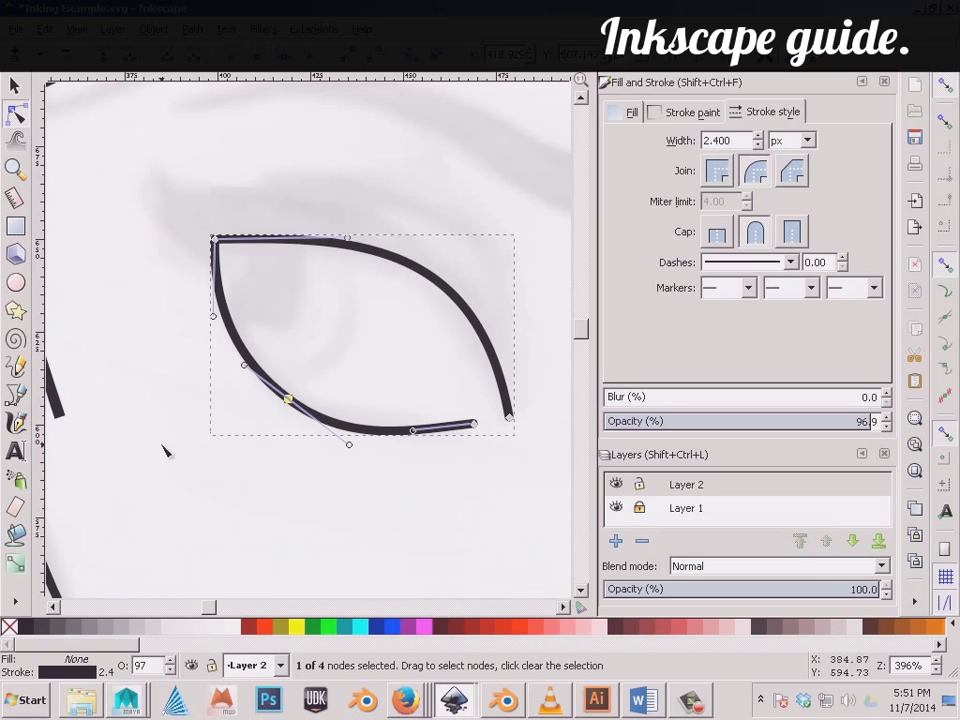
click(15, 86)
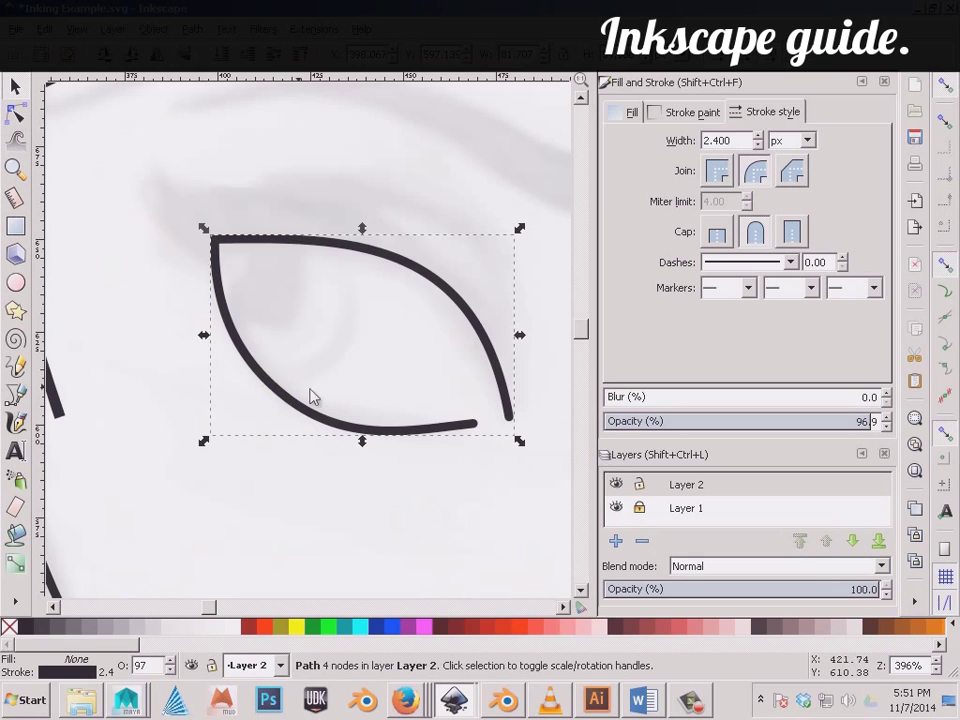
click(15, 366)
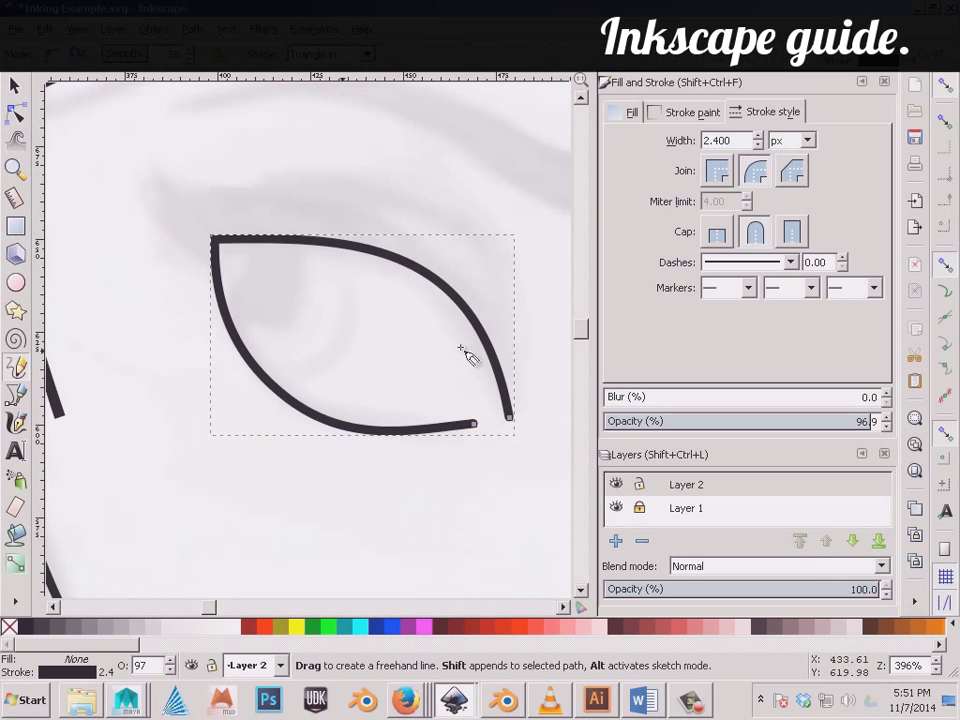
Draw freehand upper-lid lines, three up-left eyelashes, and a long lash above the lid.
drag(476, 323, 470, 299)
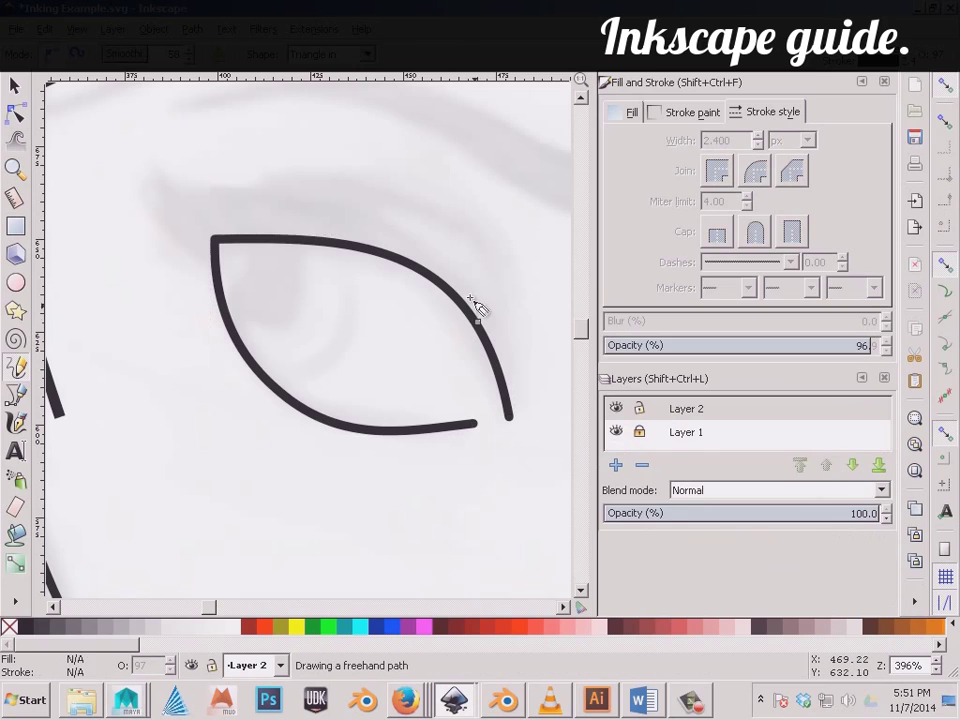
mouse_move(421, 249)
mouse_down()
mouse_move(306, 214)
mouse_move(197, 199)
mouse_move(133, 145)
mouse_up()
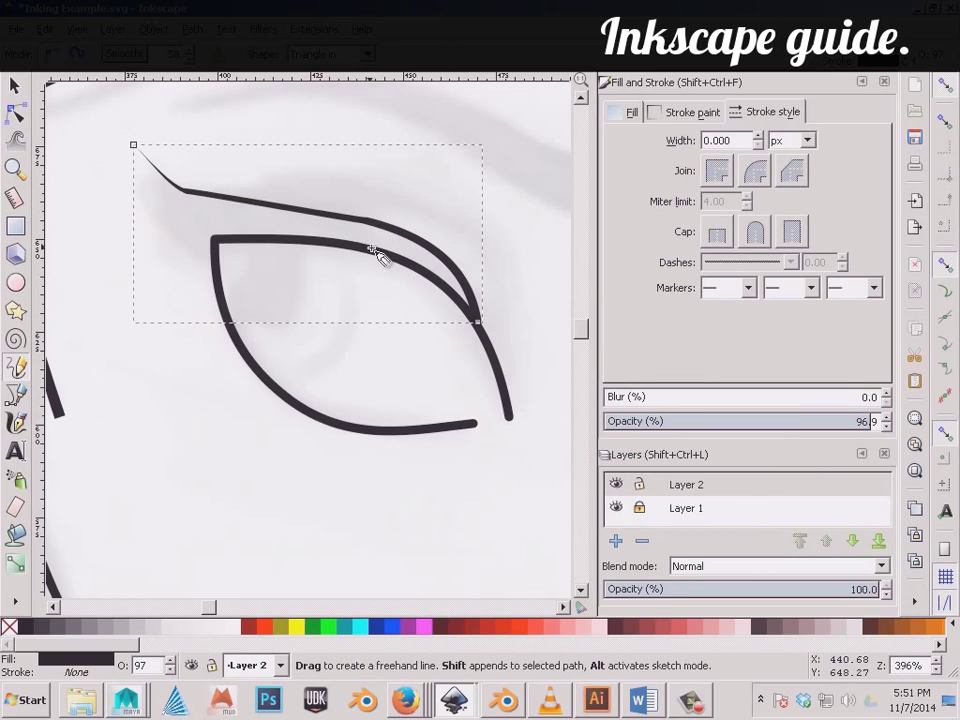
mouse_move(378, 249)
mouse_down()
mouse_move(253, 225)
mouse_move(140, 152)
mouse_up()
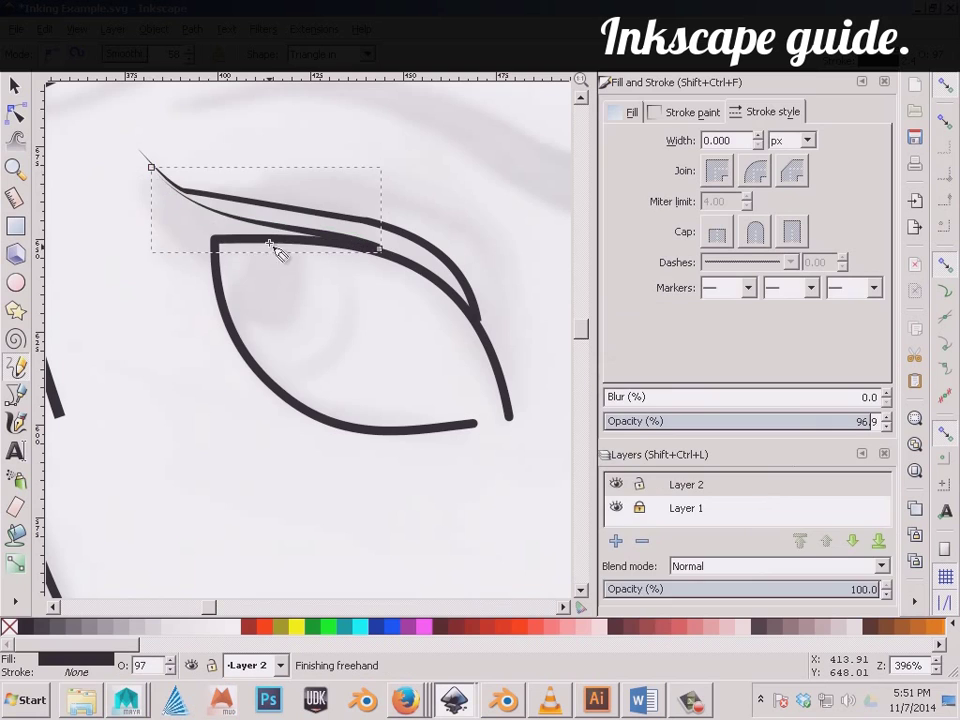
mouse_move(258, 242)
mouse_down()
mouse_move(161, 193)
mouse_move(145, 168)
mouse_up()
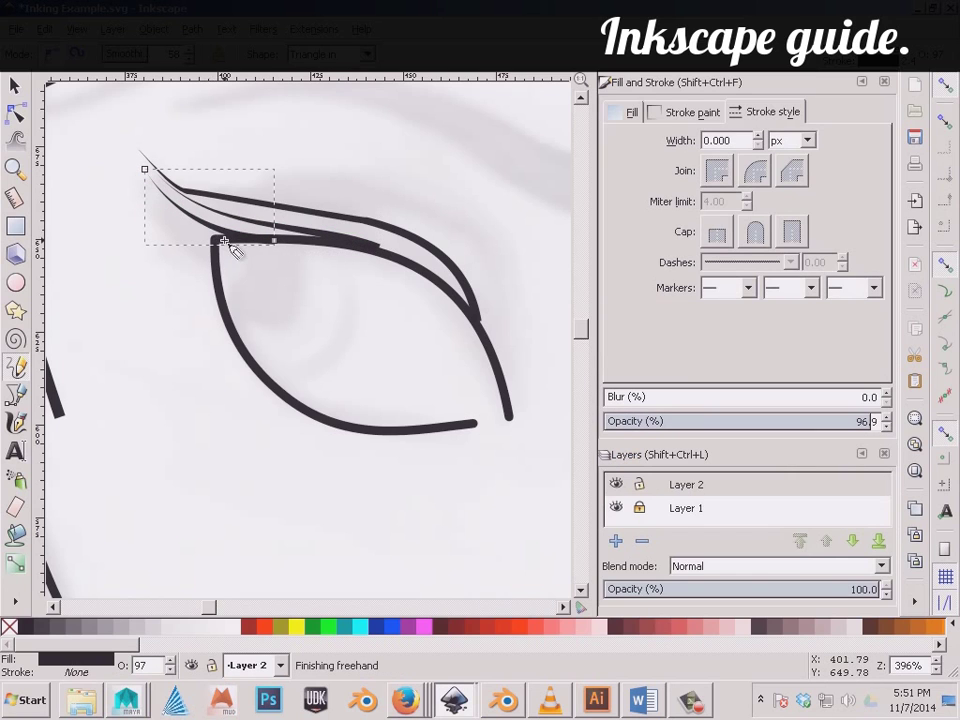
drag(224, 242, 145, 192)
drag(214, 258, 152, 204)
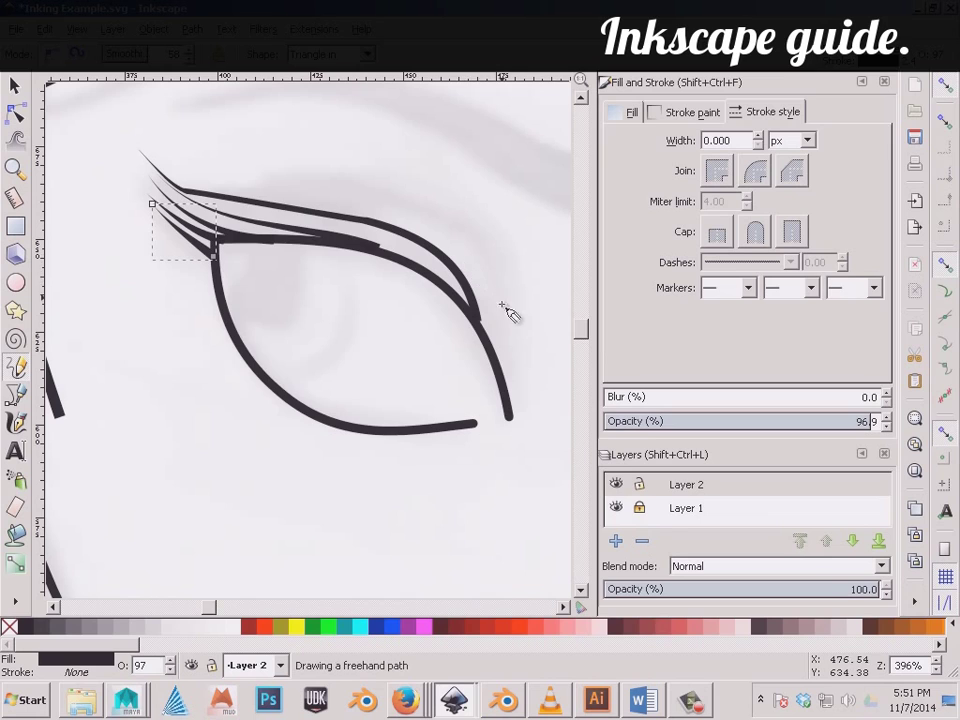
mouse_move(499, 304)
mouse_down()
mouse_move(390, 201)
mouse_move(295, 187)
mouse_move(283, 216)
mouse_move(171, 197)
mouse_up()
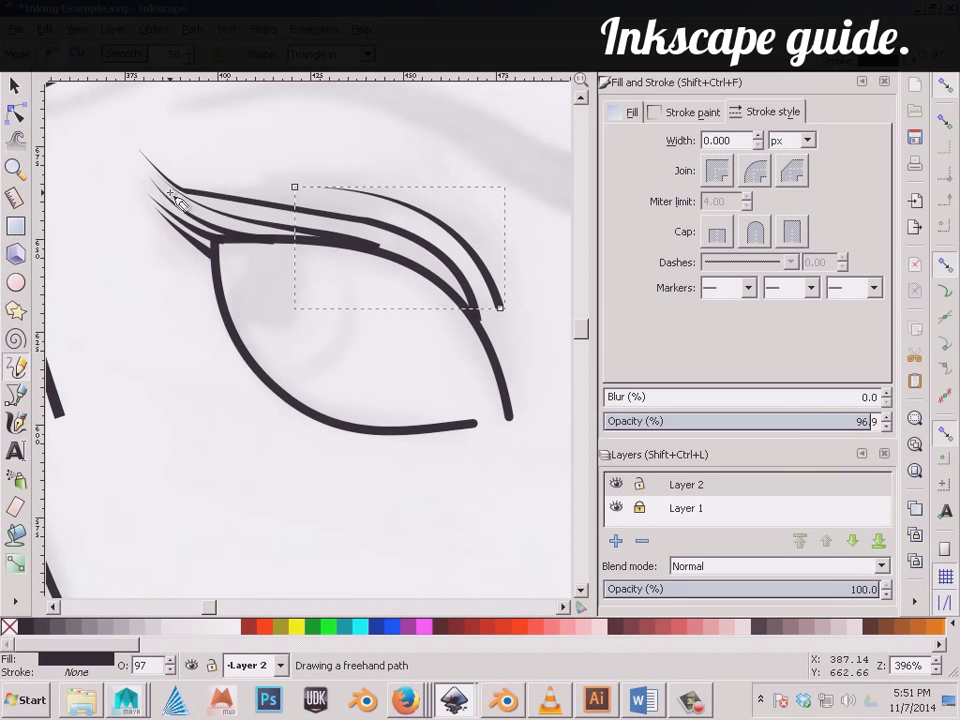
Nudge the eyelash end nodes and taper the upper lid line's width near its end.
click(15, 113)
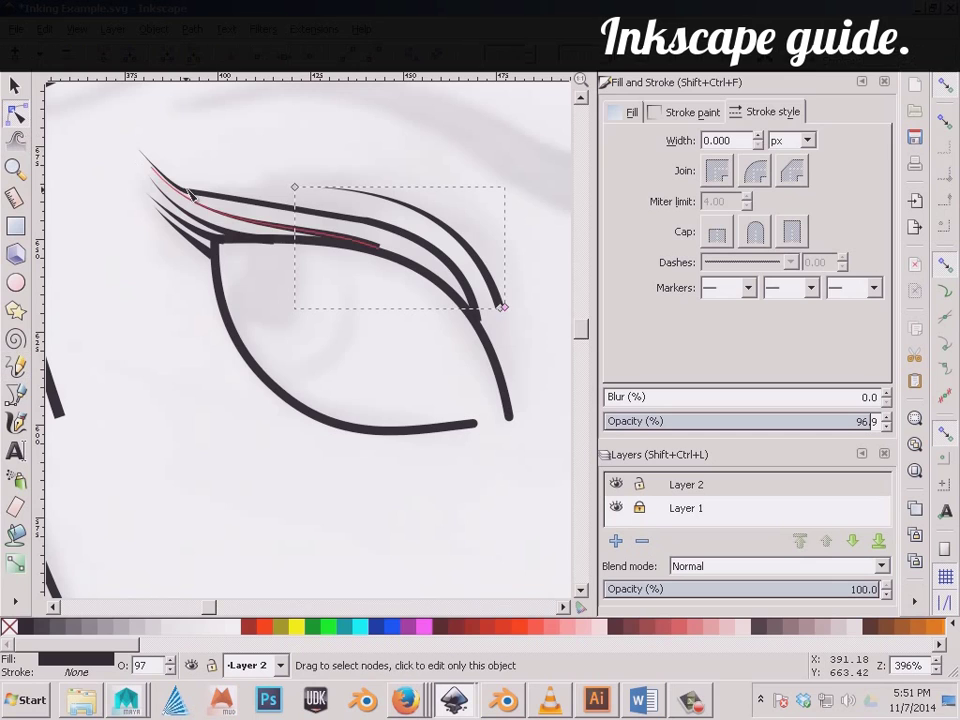
click(190, 195)
drag(193, 197, 198, 190)
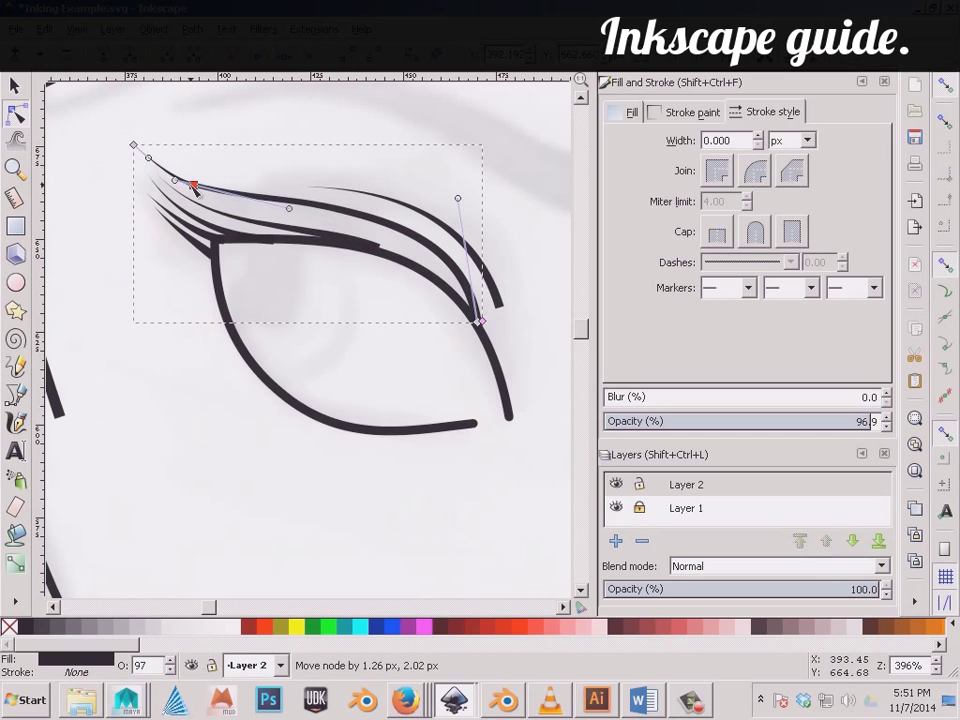
click(390, 255)
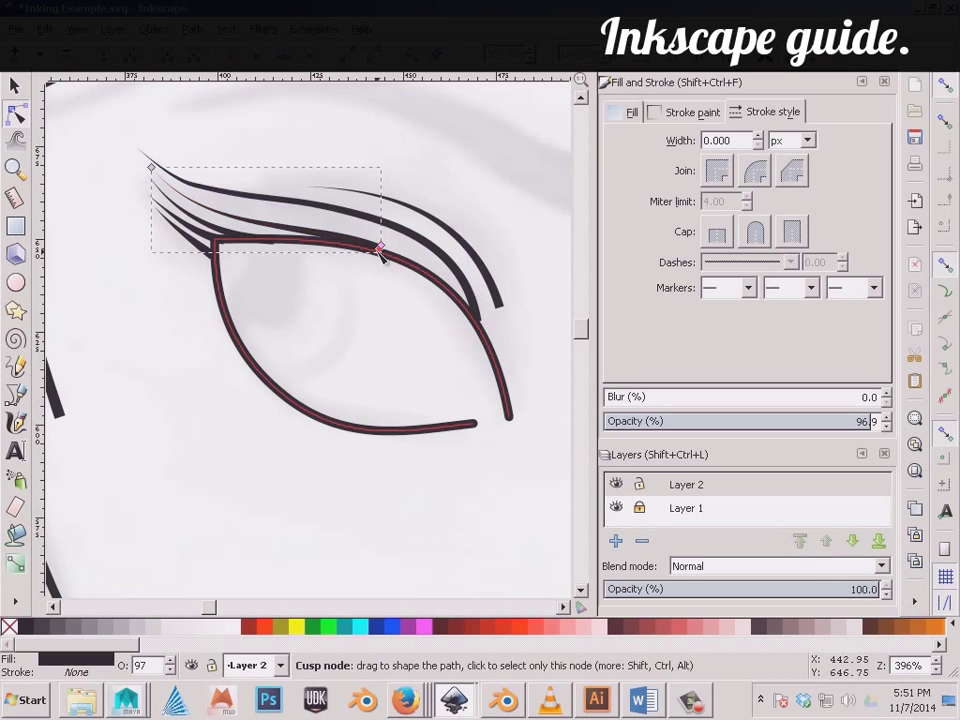
drag(381, 252, 390, 258)
ctrl+scroll(320, 278, up, 3)
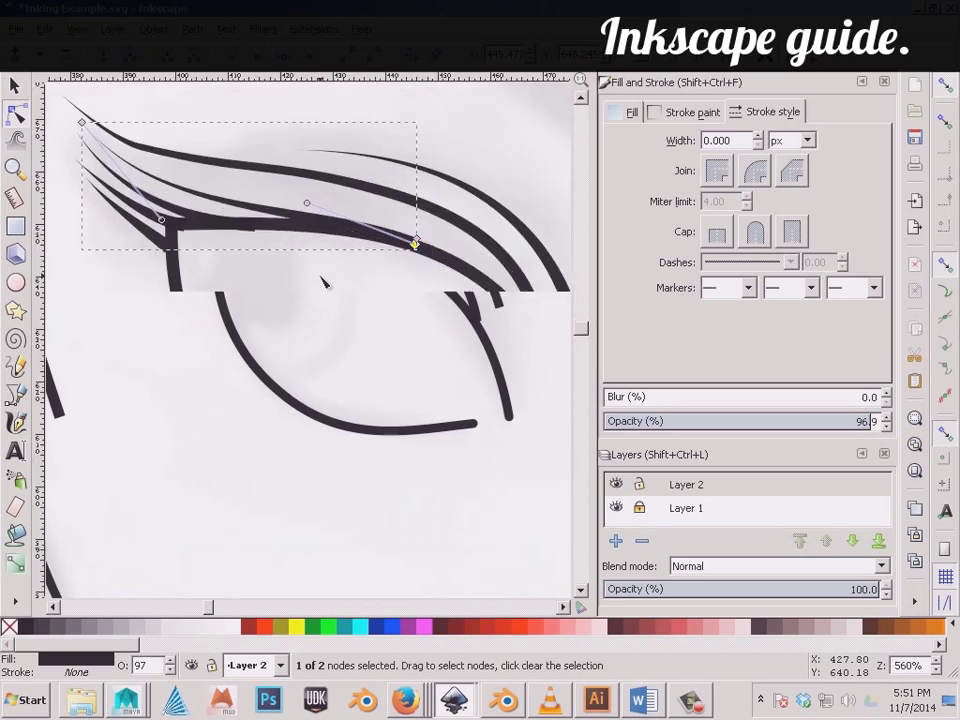
ctrl+scroll(320, 278, down, 1)
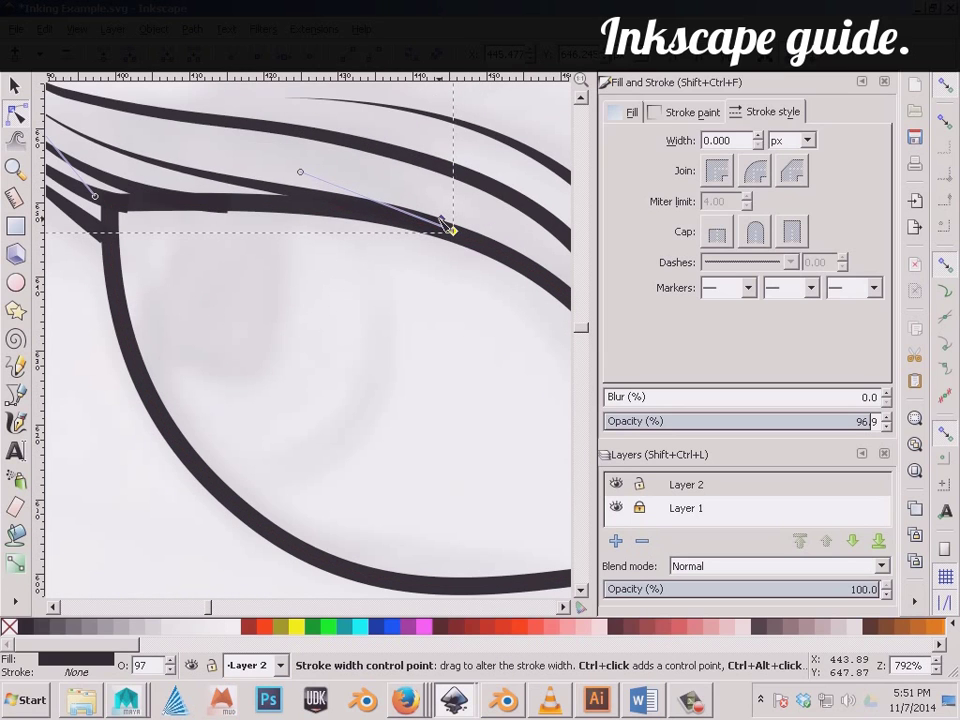
drag(438, 220, 463, 232)
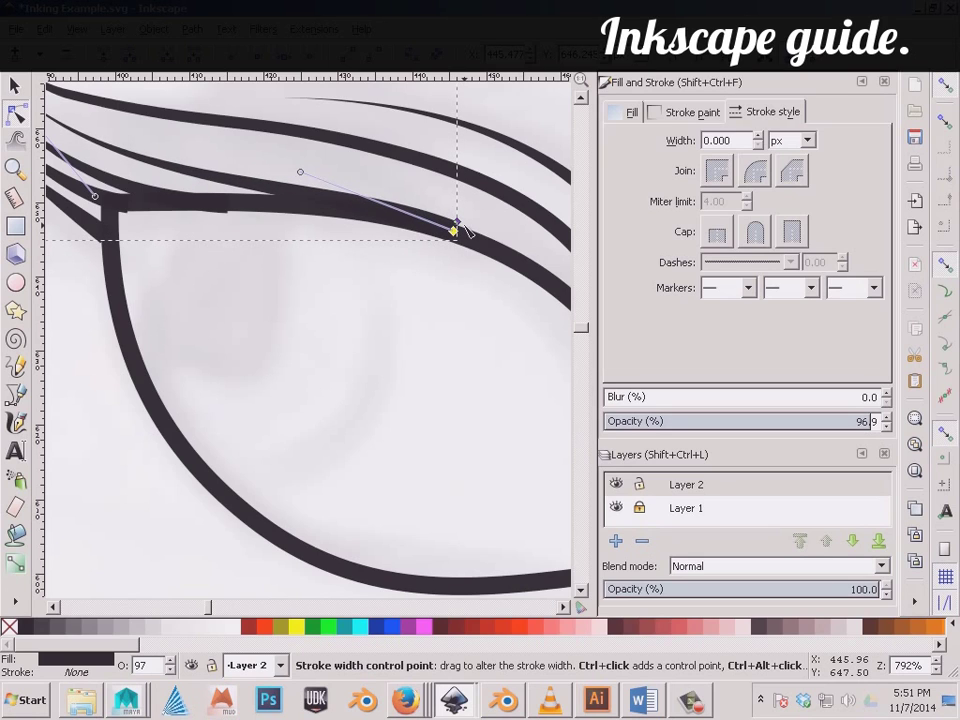
Reshape the eye outline's upper edge and tuck the lash path ends onto the corner and lid.
click(478, 248)
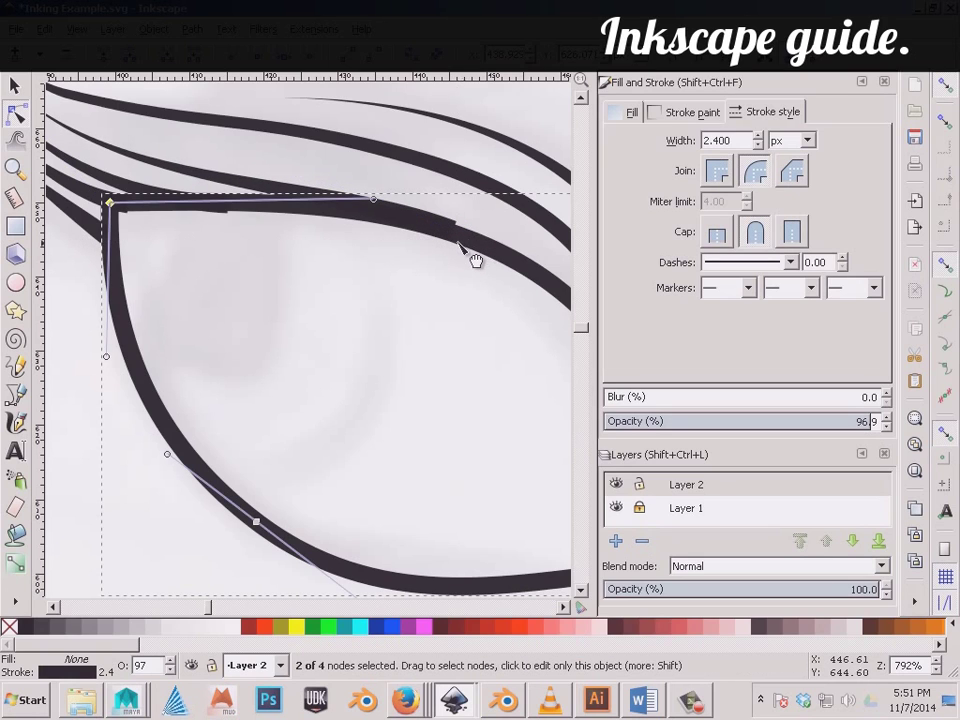
drag(467, 243, 464, 240)
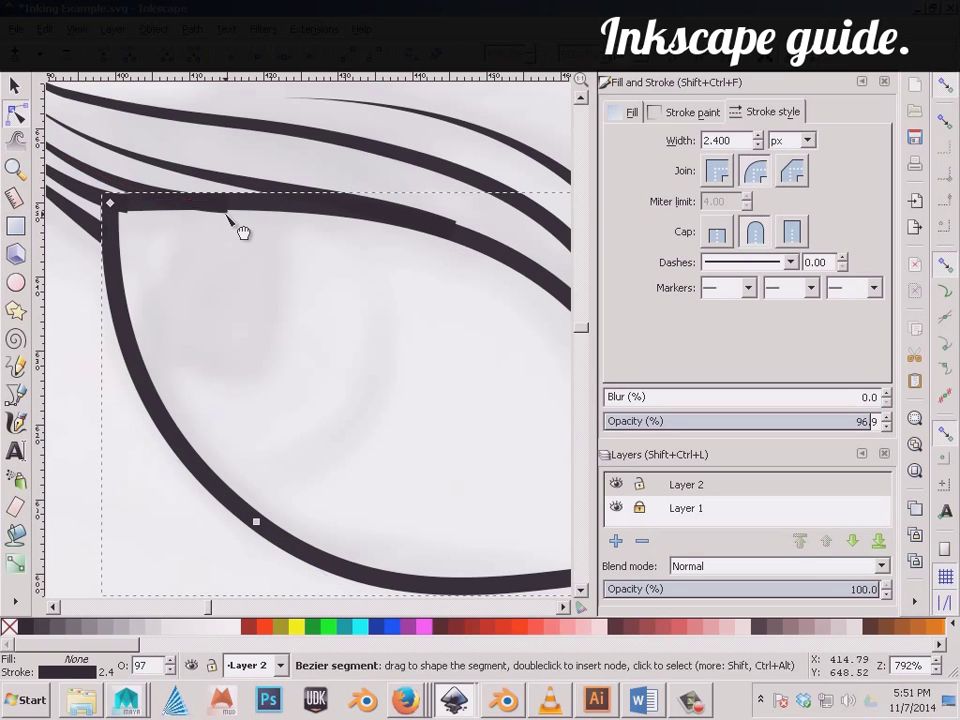
click(100, 145)
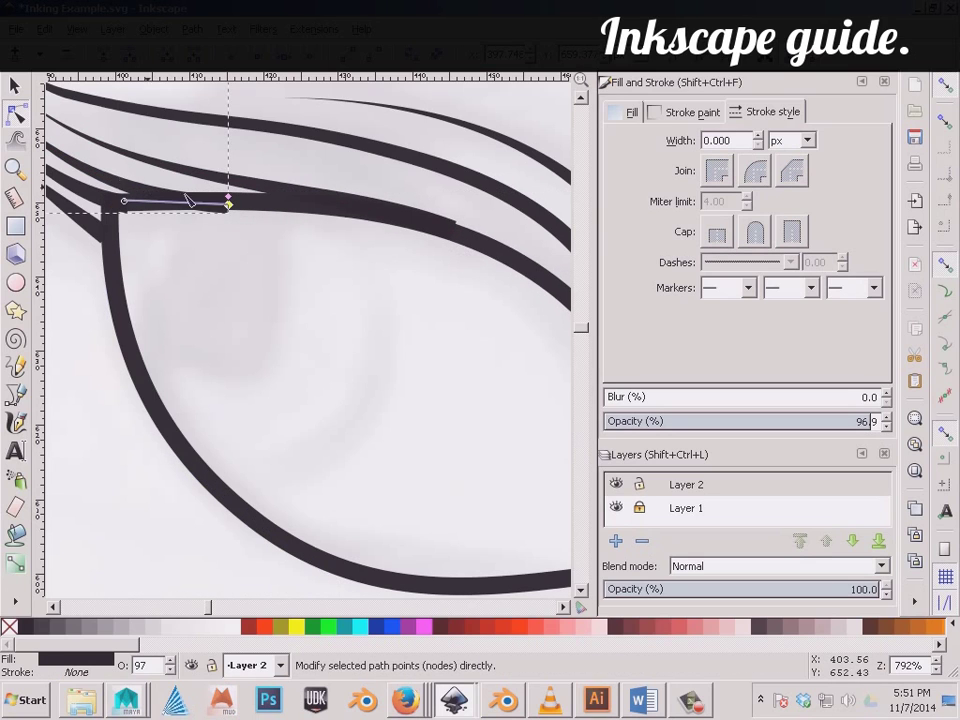
drag(231, 210, 227, 200)
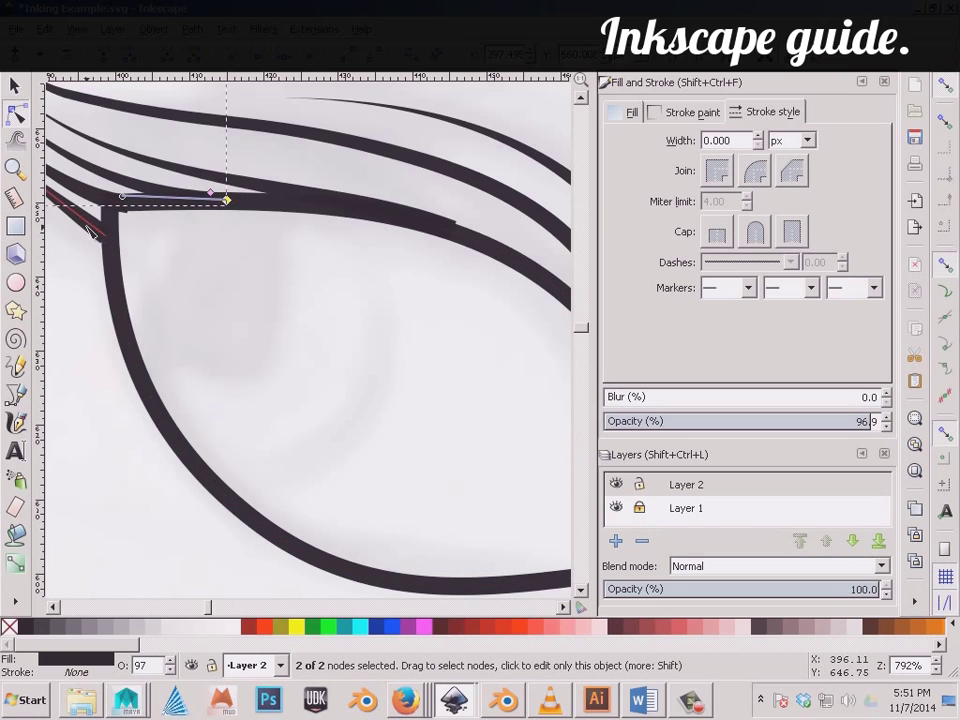
mouse_move(221, 199)
mouse_down()
mouse_move(108, 236)
mouse_move(118, 250)
mouse_move(112, 241)
mouse_up()
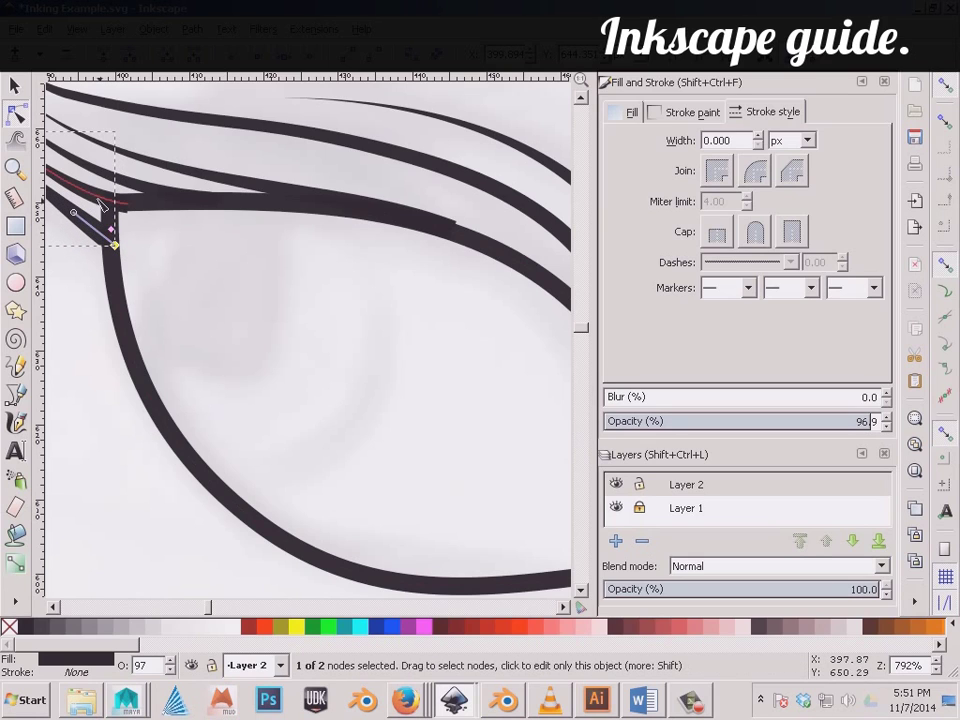
drag(112, 236, 128, 198)
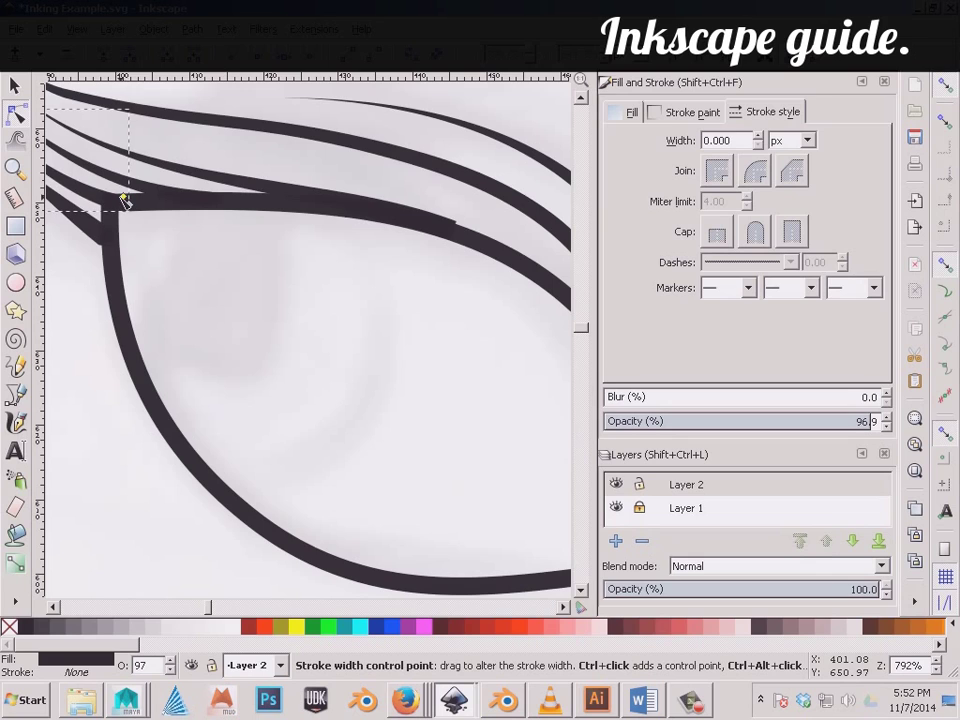
click(181, 251)
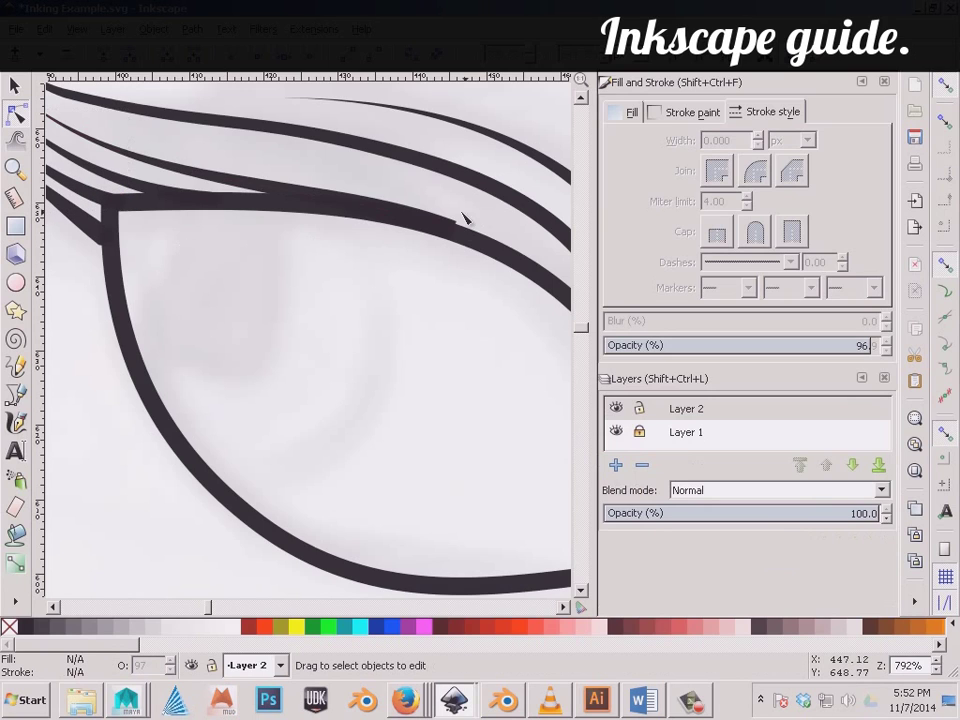
click(452, 227)
drag(456, 237, 456, 231)
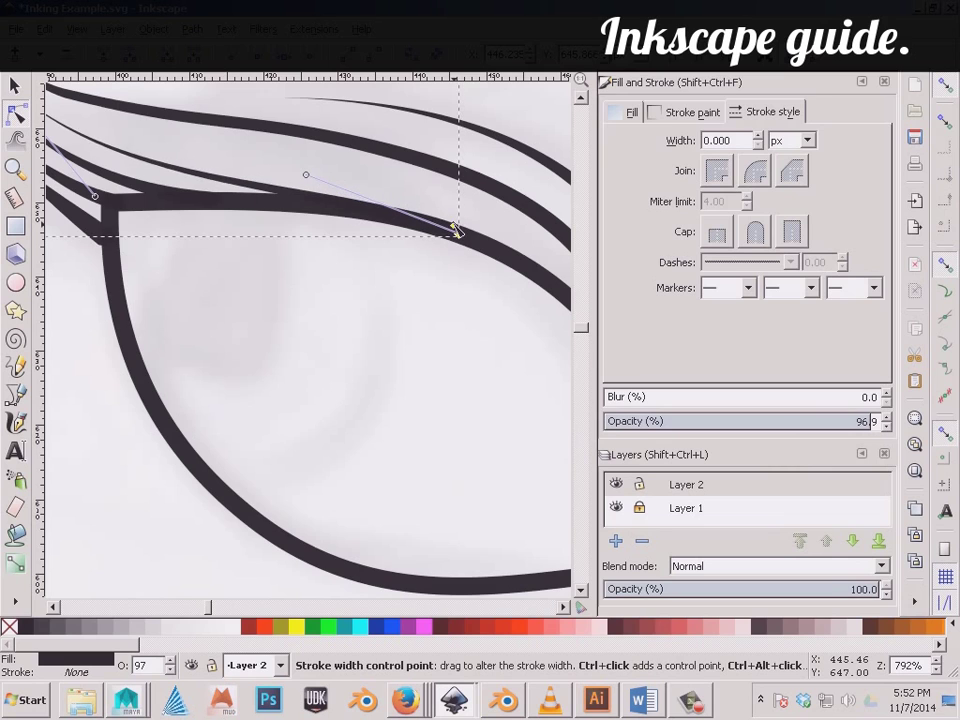
In Illustrator, shift the thick tapered 5 pt stroke toward the lower left and select its end anchor.
click(599, 701)
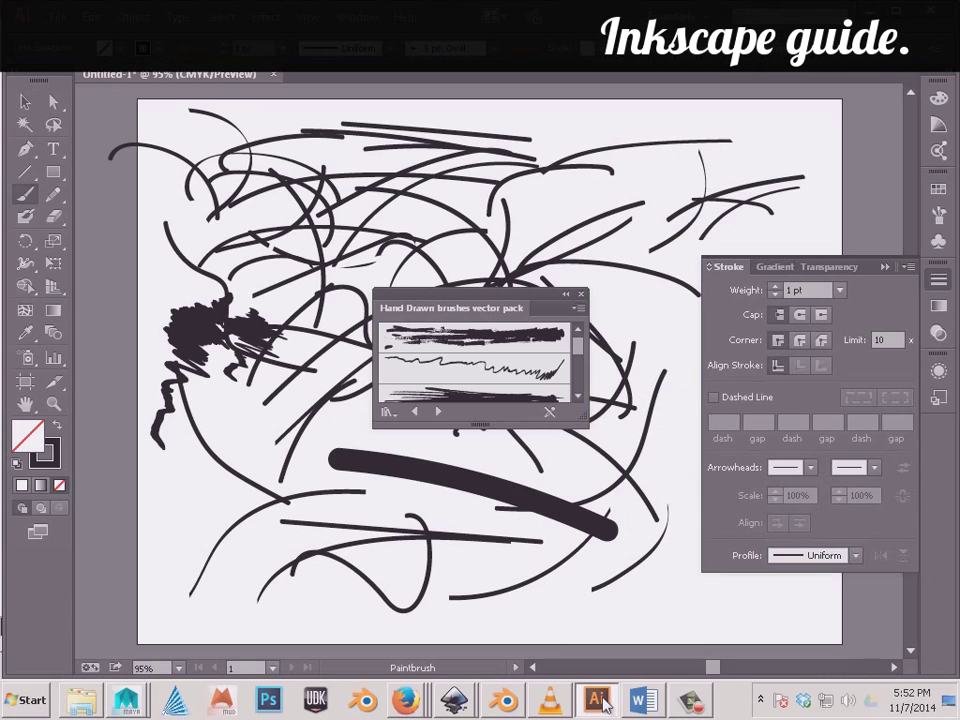
click(25, 102)
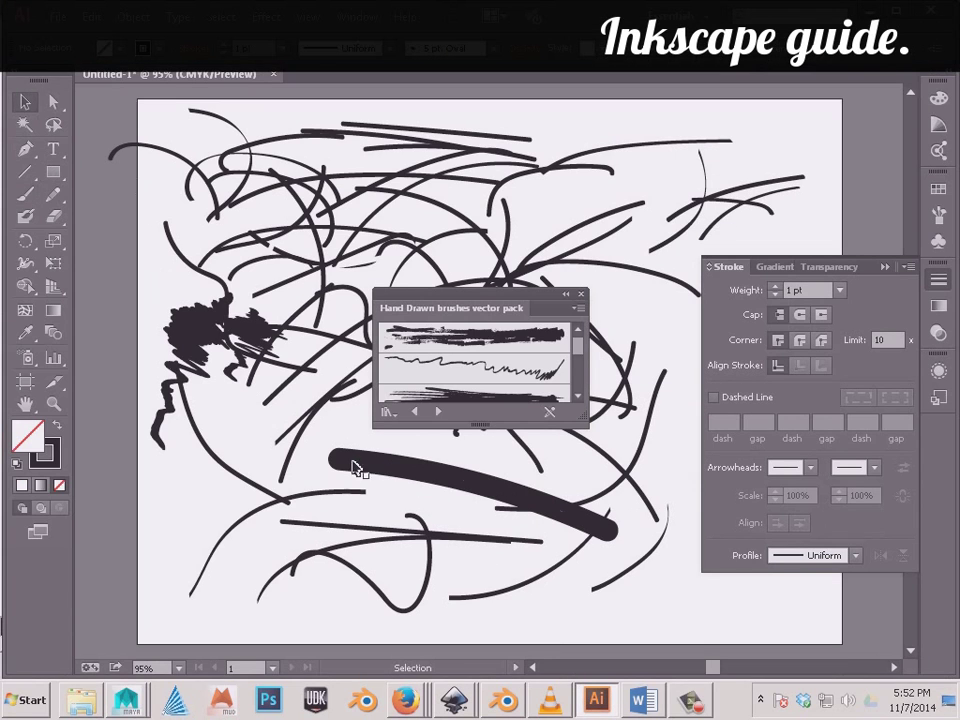
drag(435, 476, 388, 487)
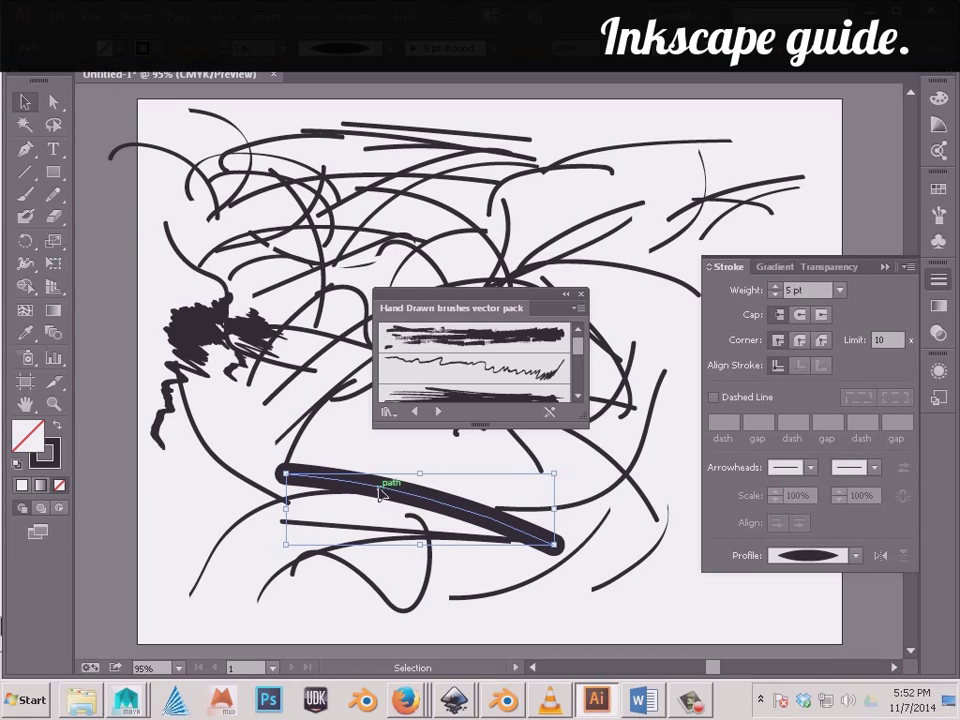
click(53, 102)
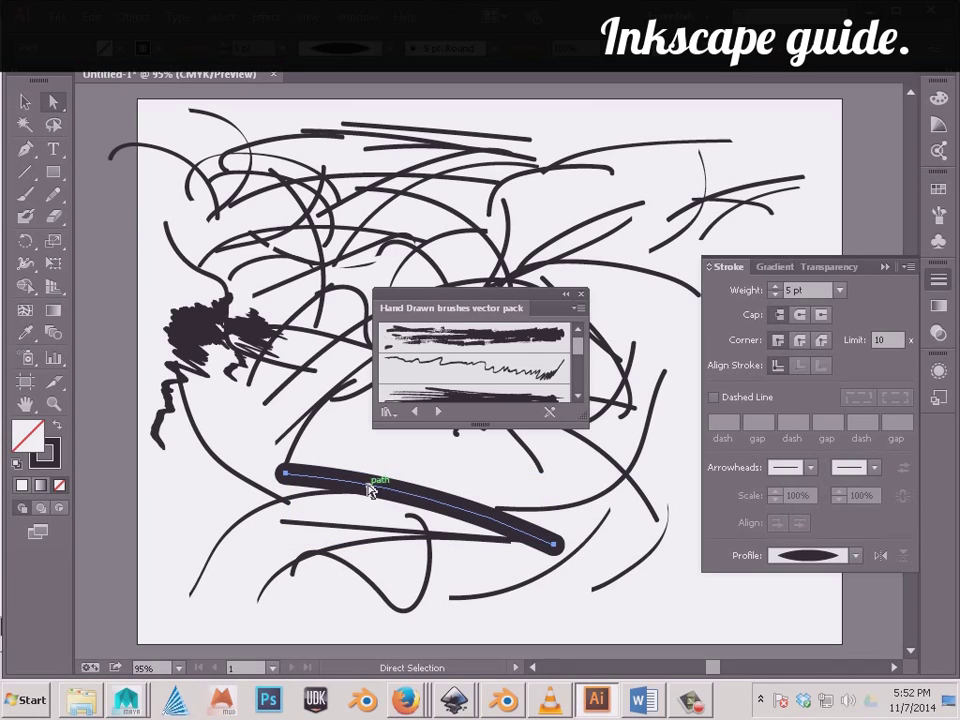
drag(371, 489, 396, 474)
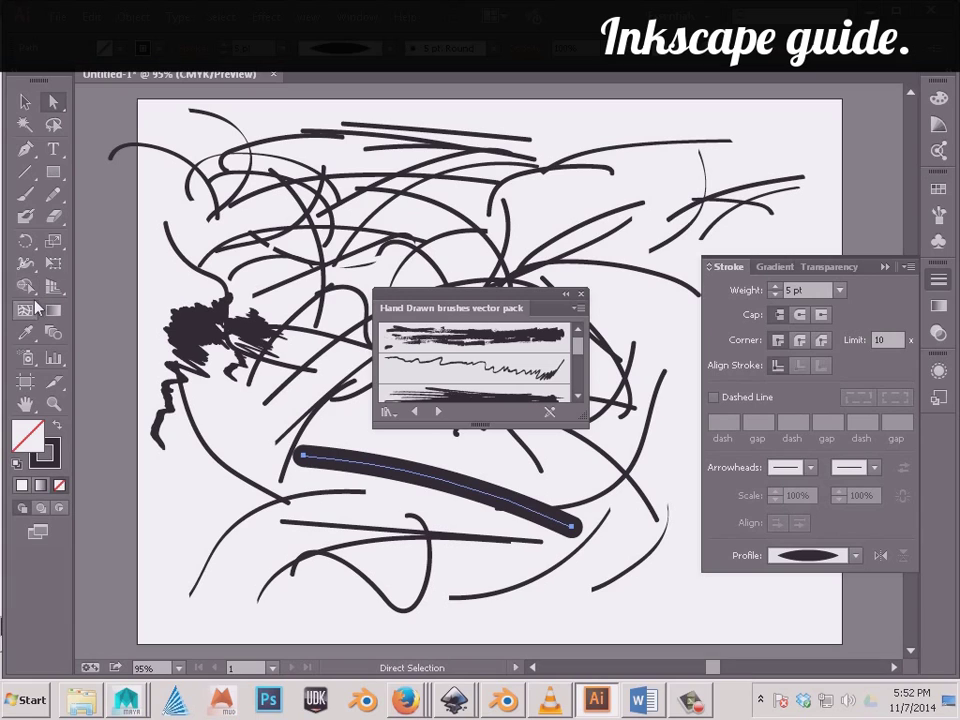
drag(304, 456, 240, 465)
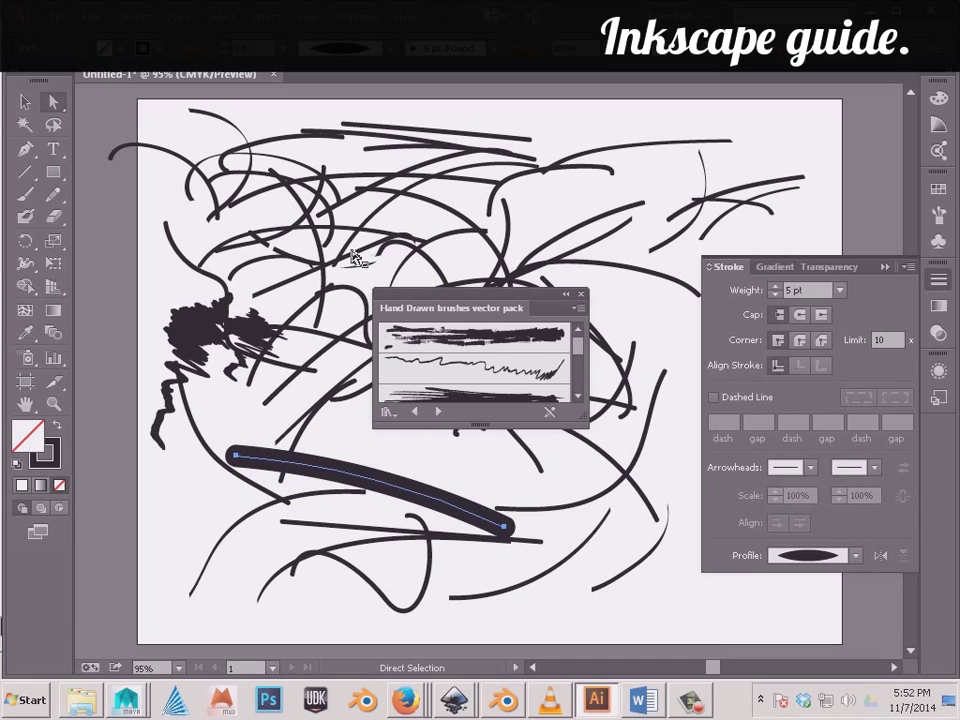
click(573, 366)
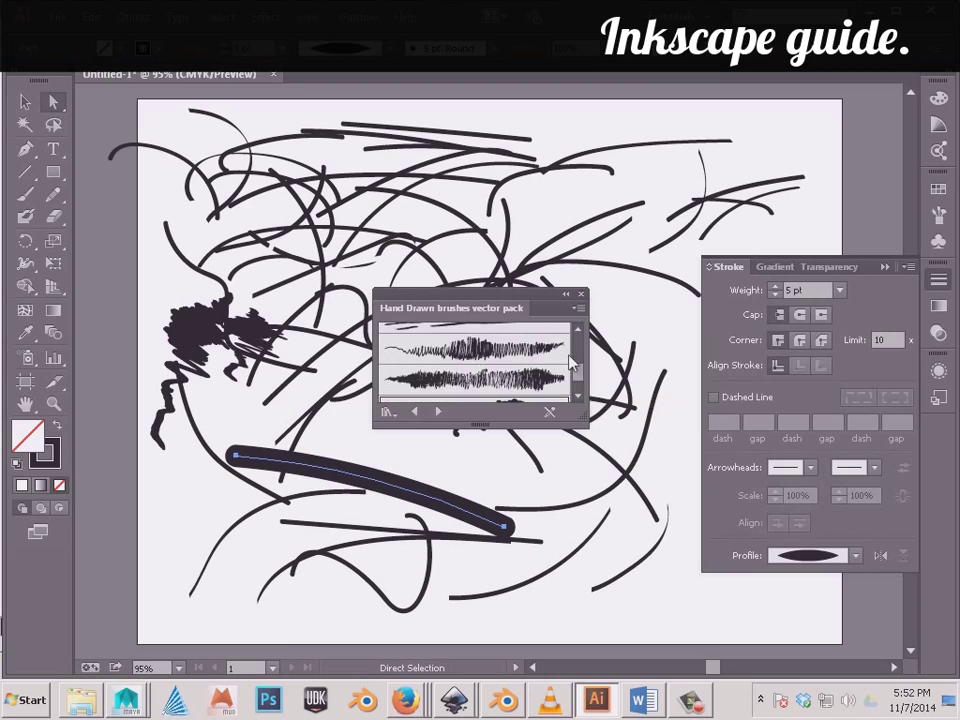
drag(573, 366, 574, 375)
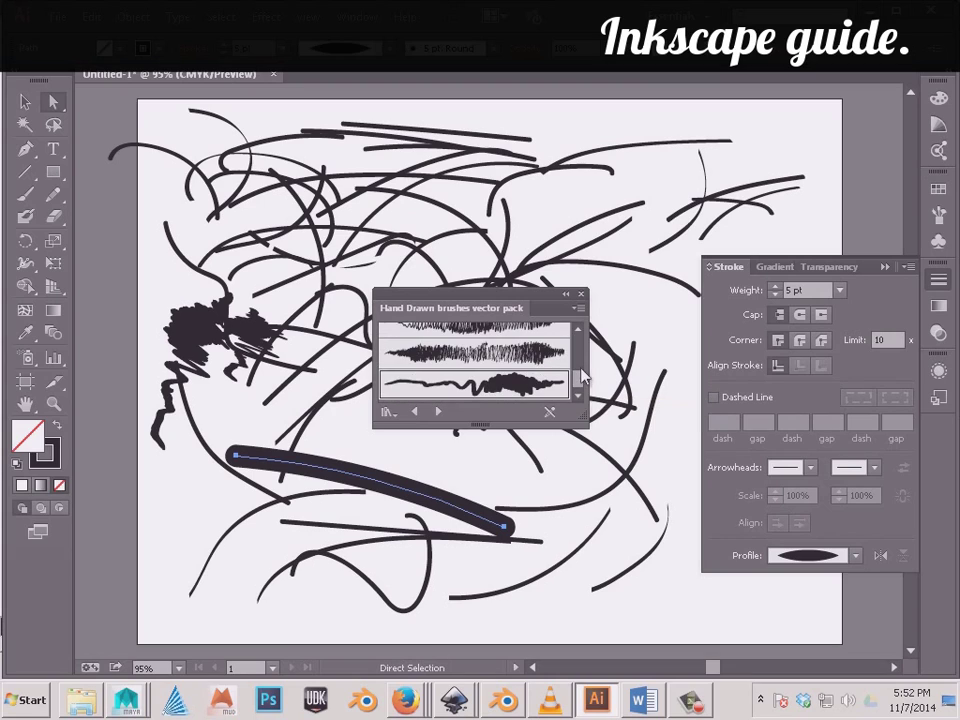
click(504, 524)
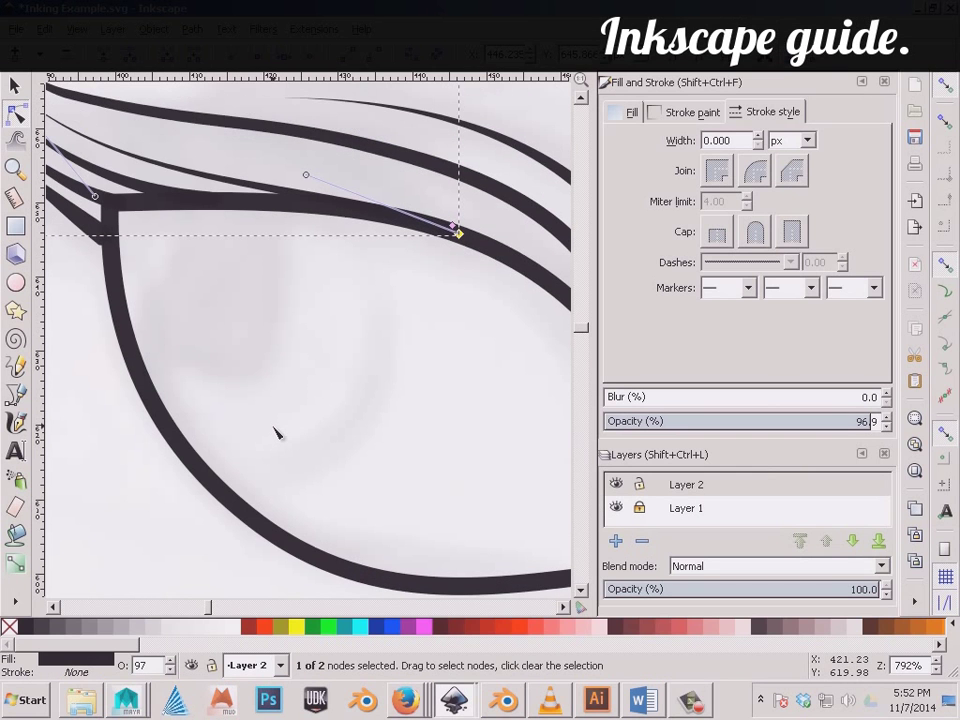
Zoom out to about 70% so the whole inked head and page border show.
ctrl+scroll(278, 432, down, 2)
ctrl+scroll(278, 432, down, 2)
ctrl+scroll(278, 432, down, 1)
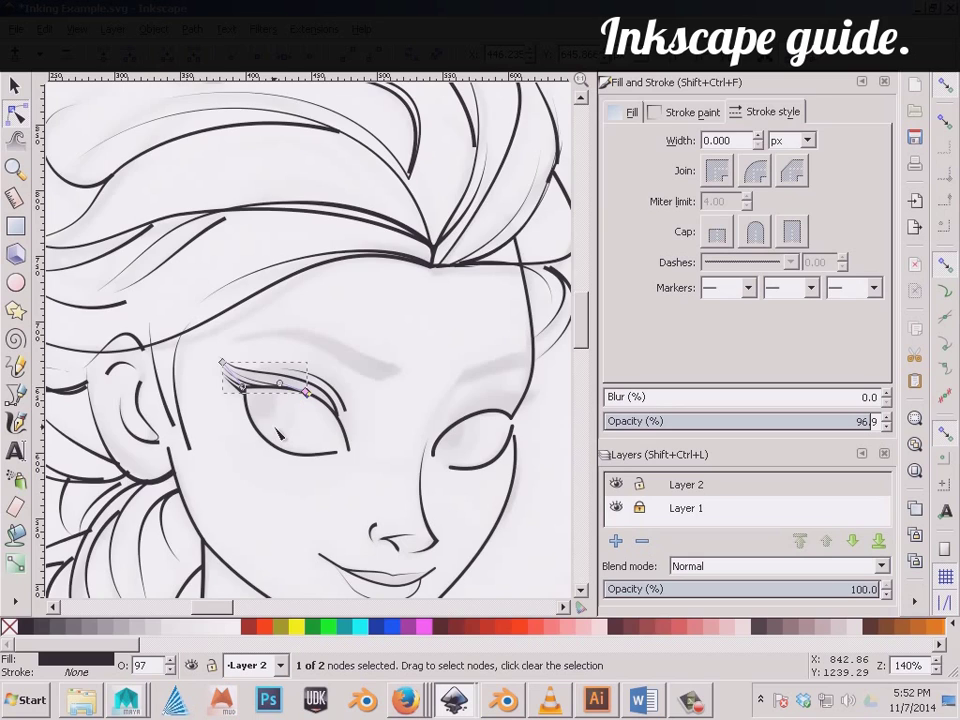
ctrl+scroll(278, 432, down, 1)
ctrl+scroll(278, 432, down, 1)
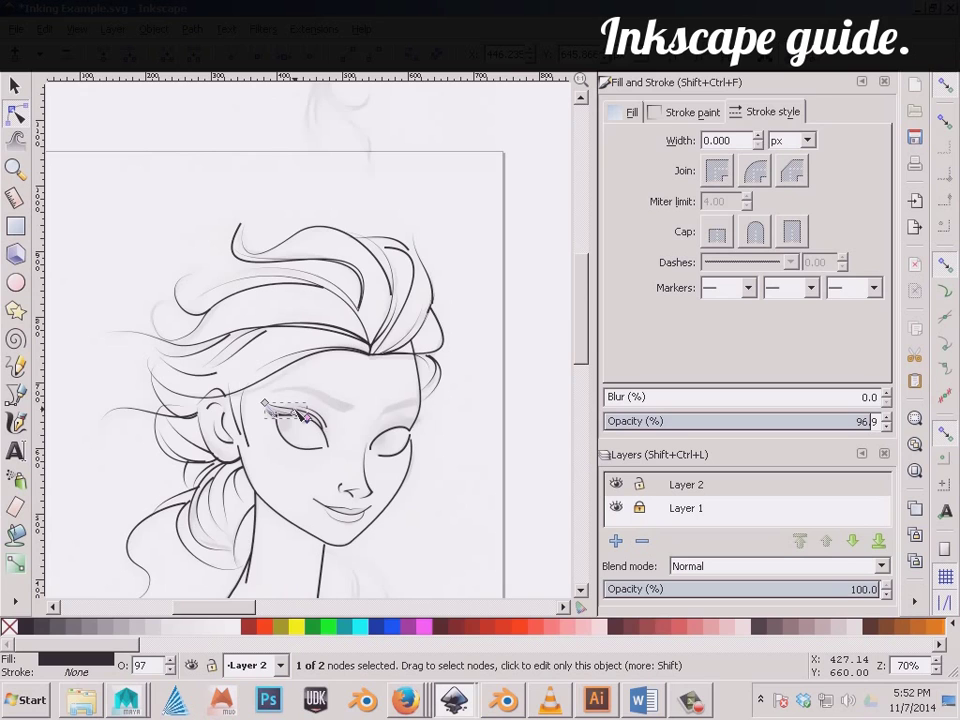
ctrl+scroll(300, 413, up, 1)
ctrl+scroll(300, 413, down, 1)
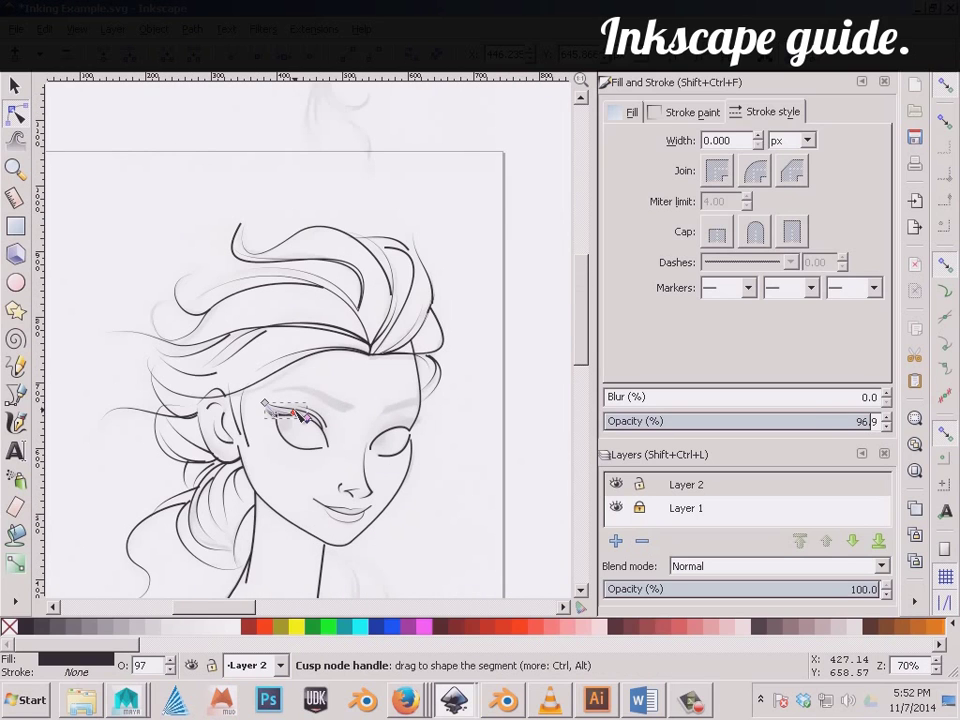